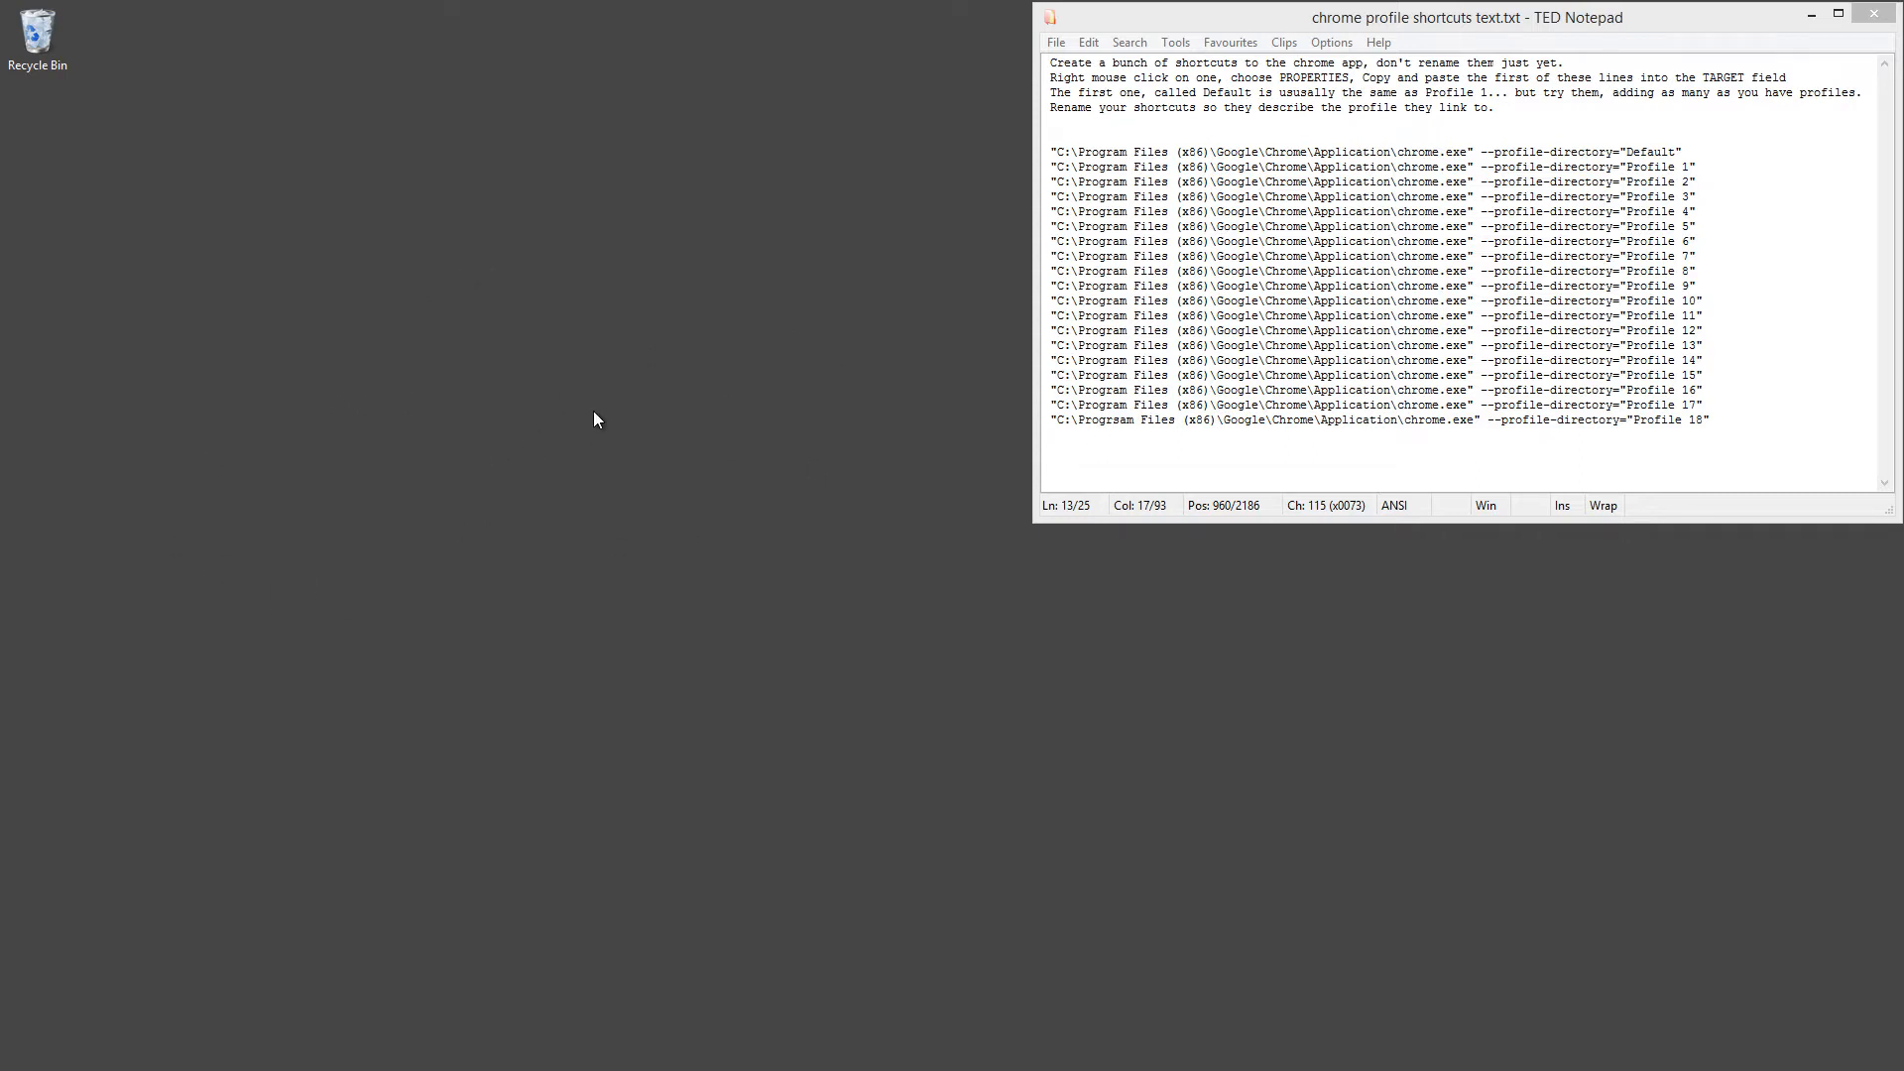
# Step: Find Google Chrome through the Windows search and open the folder that holds its shortcut
pyautogui.press('super')
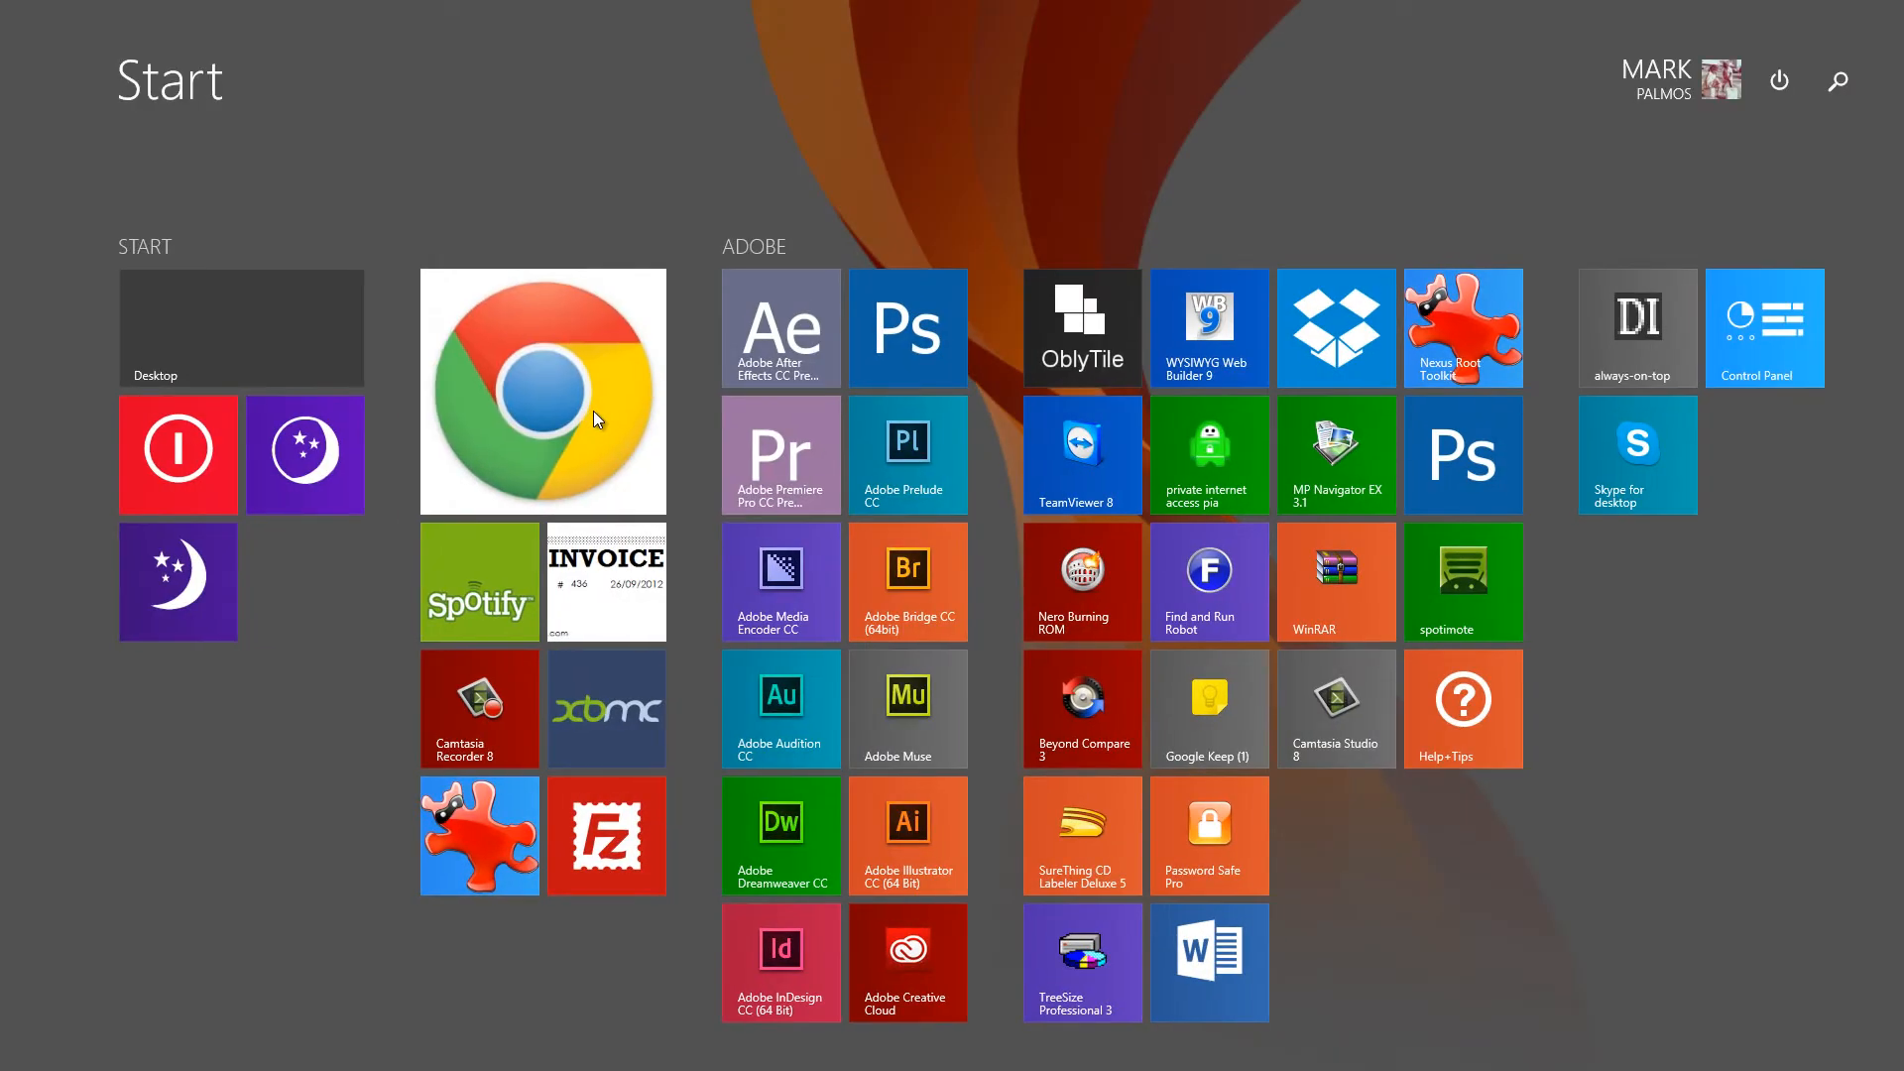
pyautogui.write('chrome')
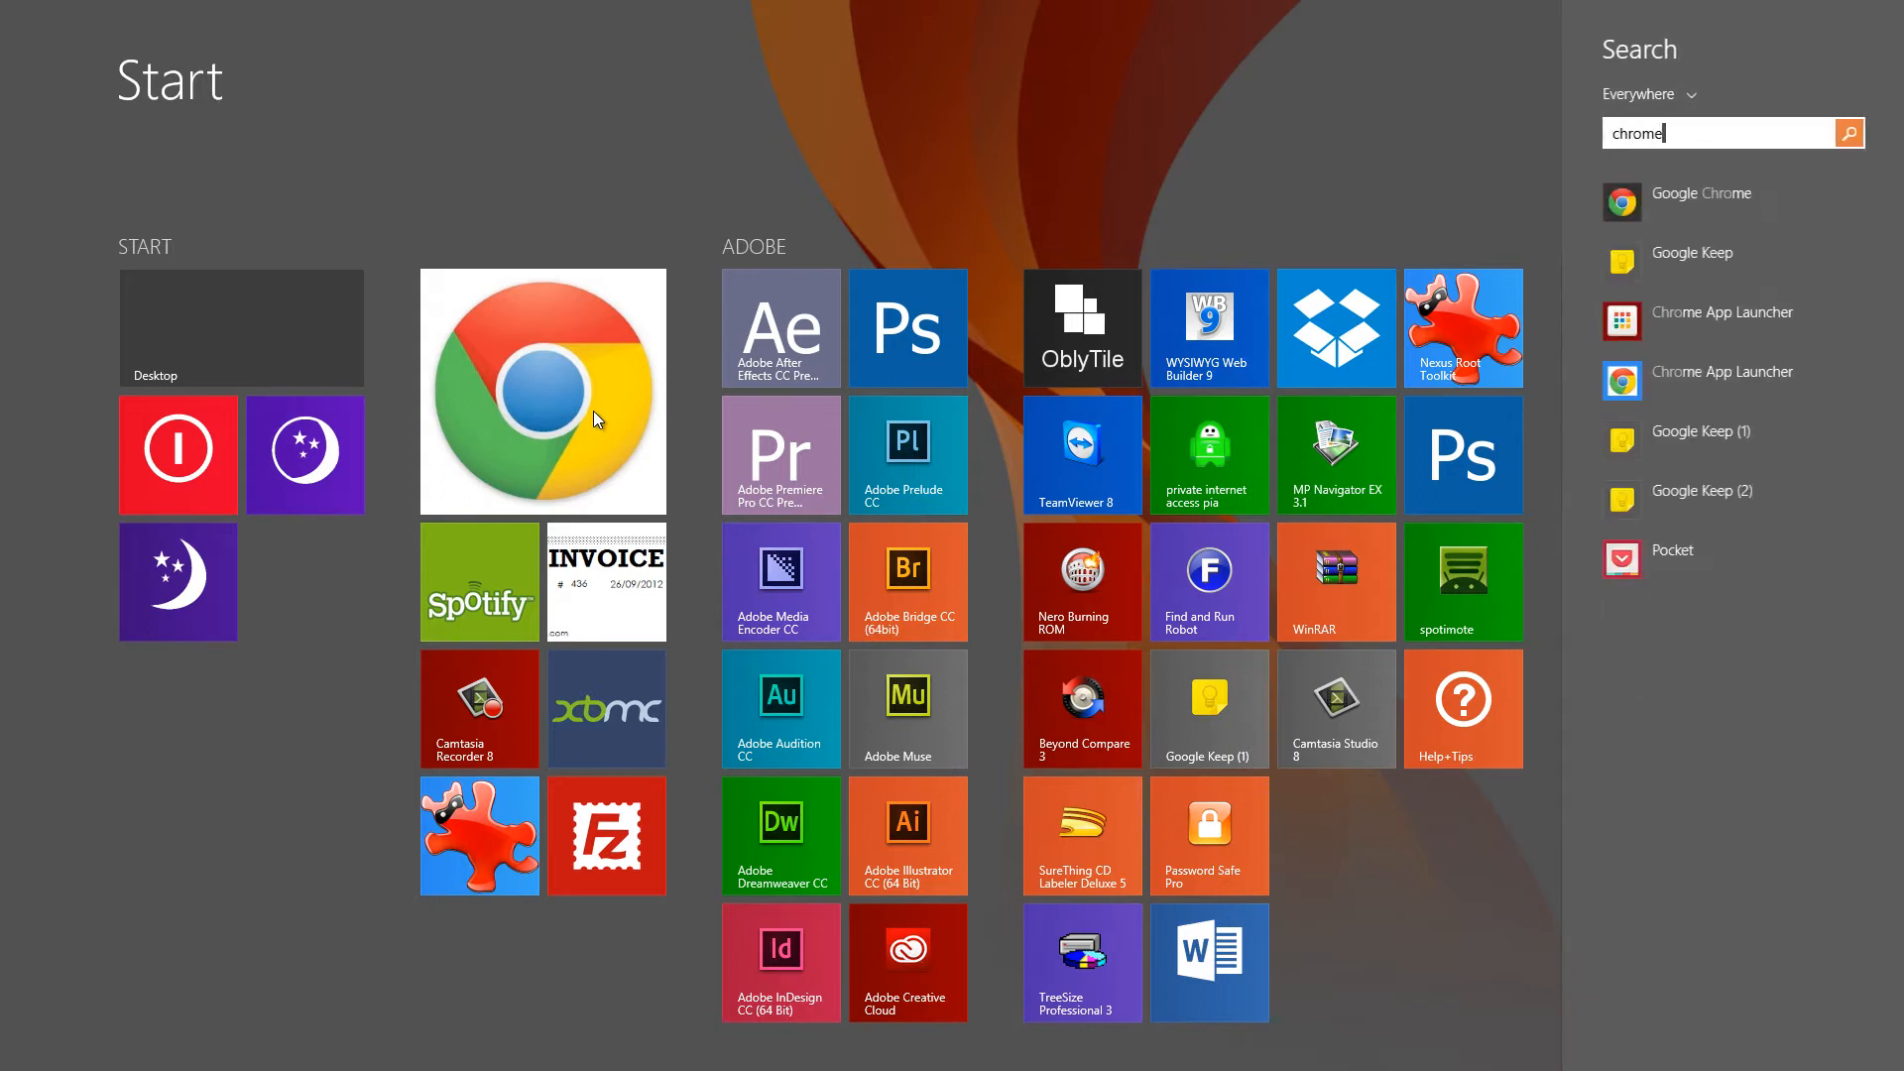
pyautogui.rightClick(1706, 194)
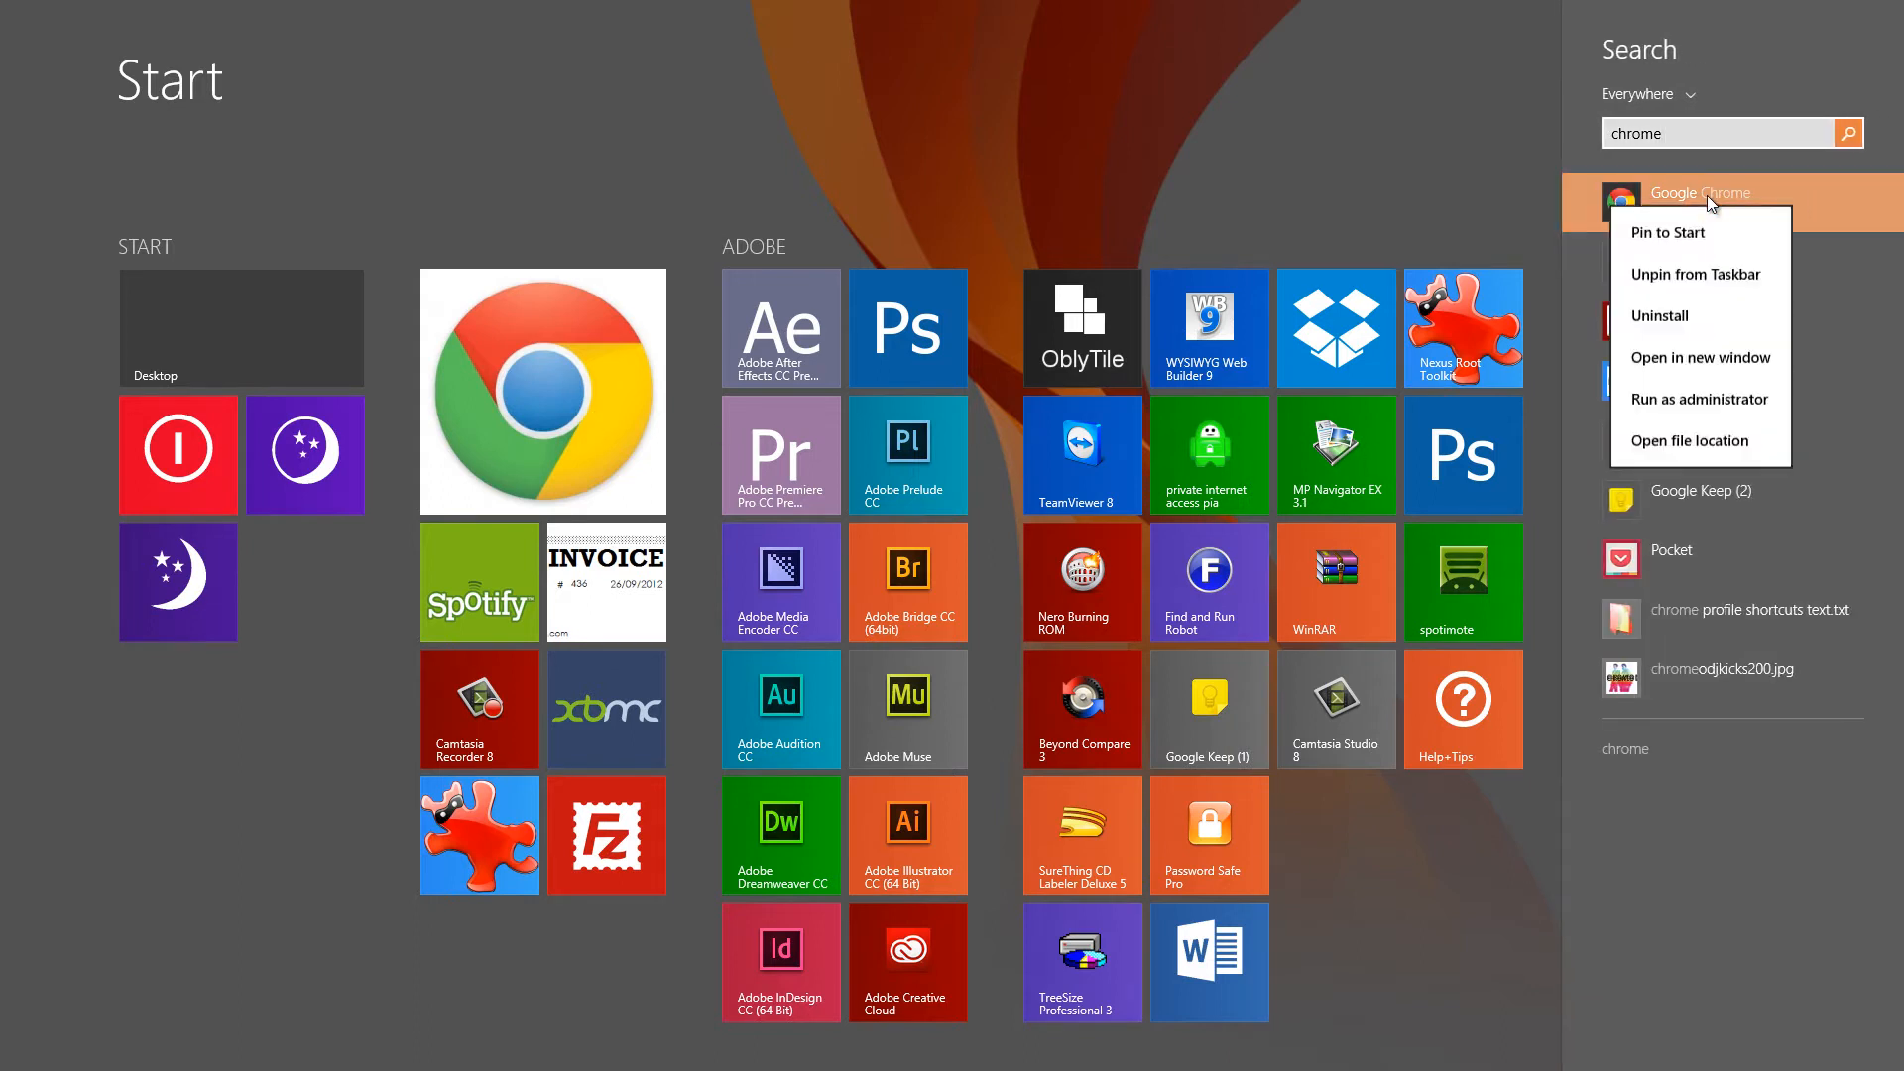
pyautogui.click(1698, 444)
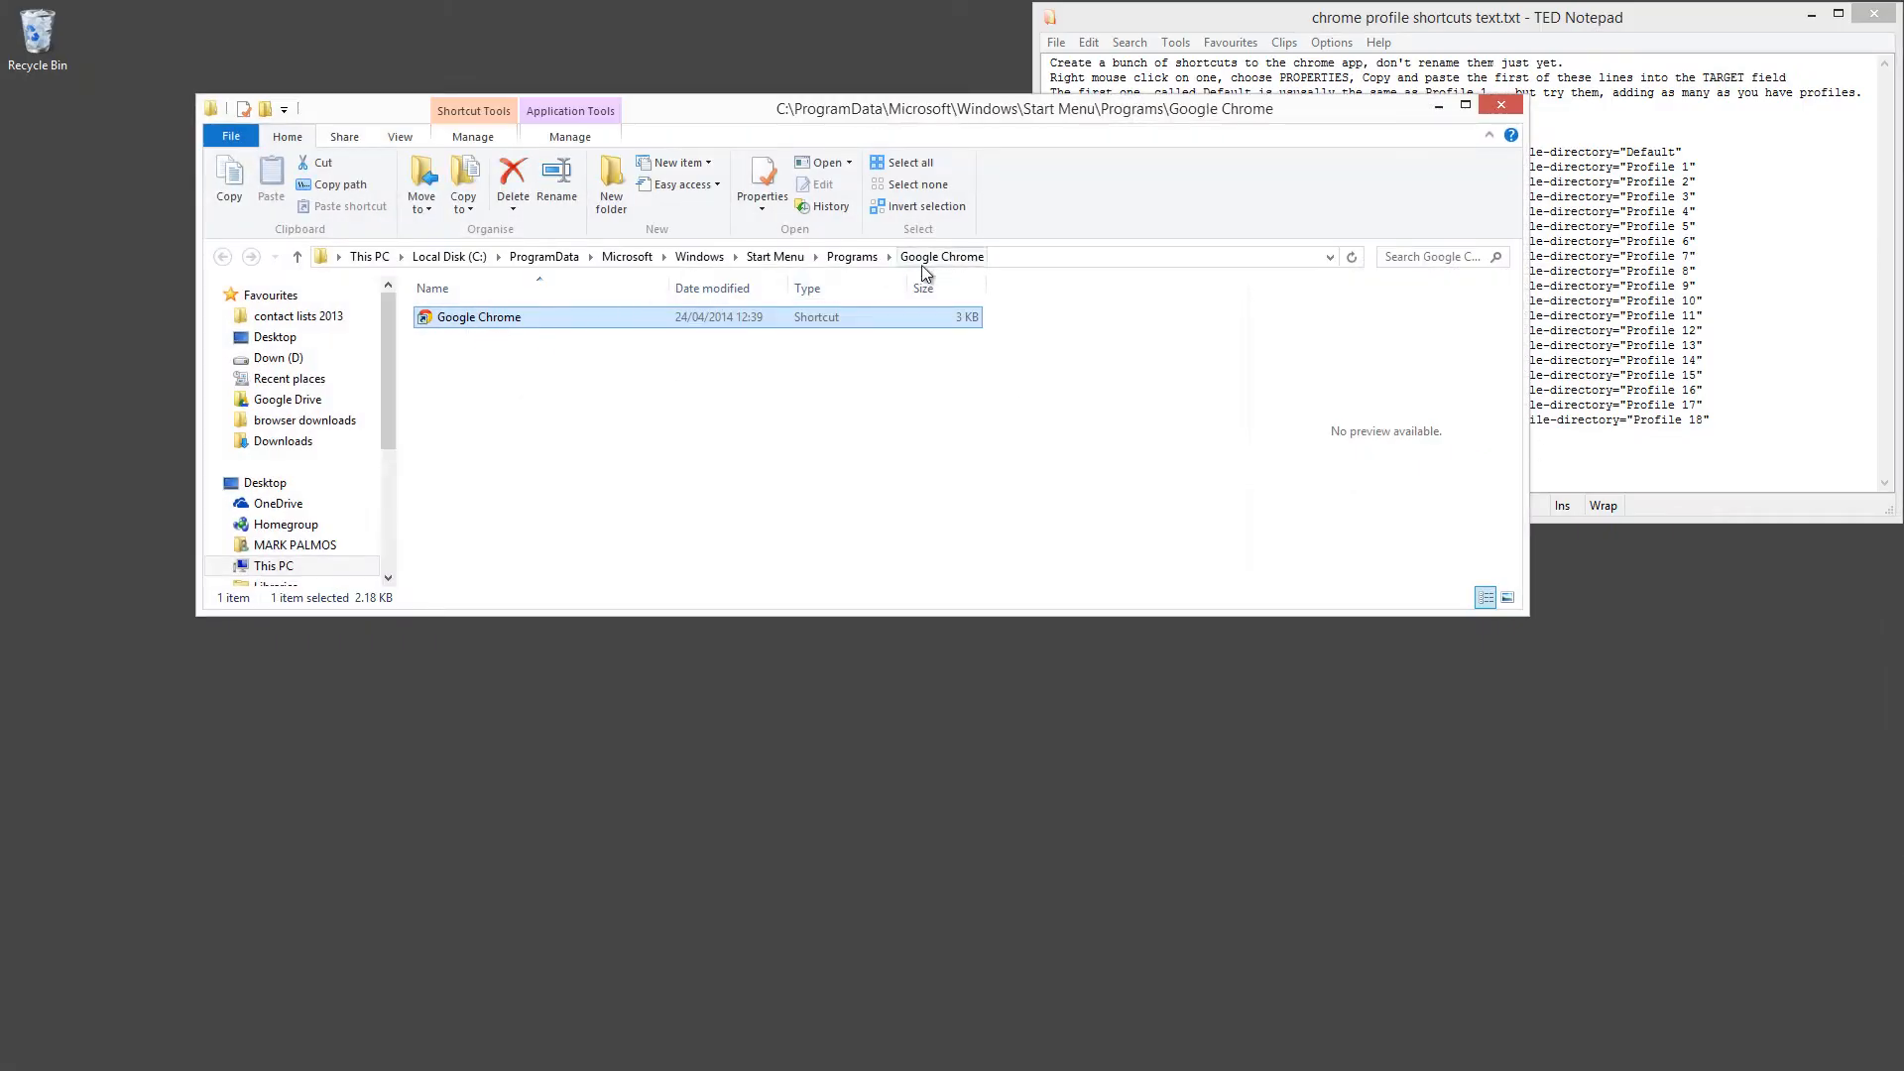
# Step: Copy the Google Chrome shortcut from its folder onto the desktop and close the folder window
pyautogui.rightClick(426, 325)
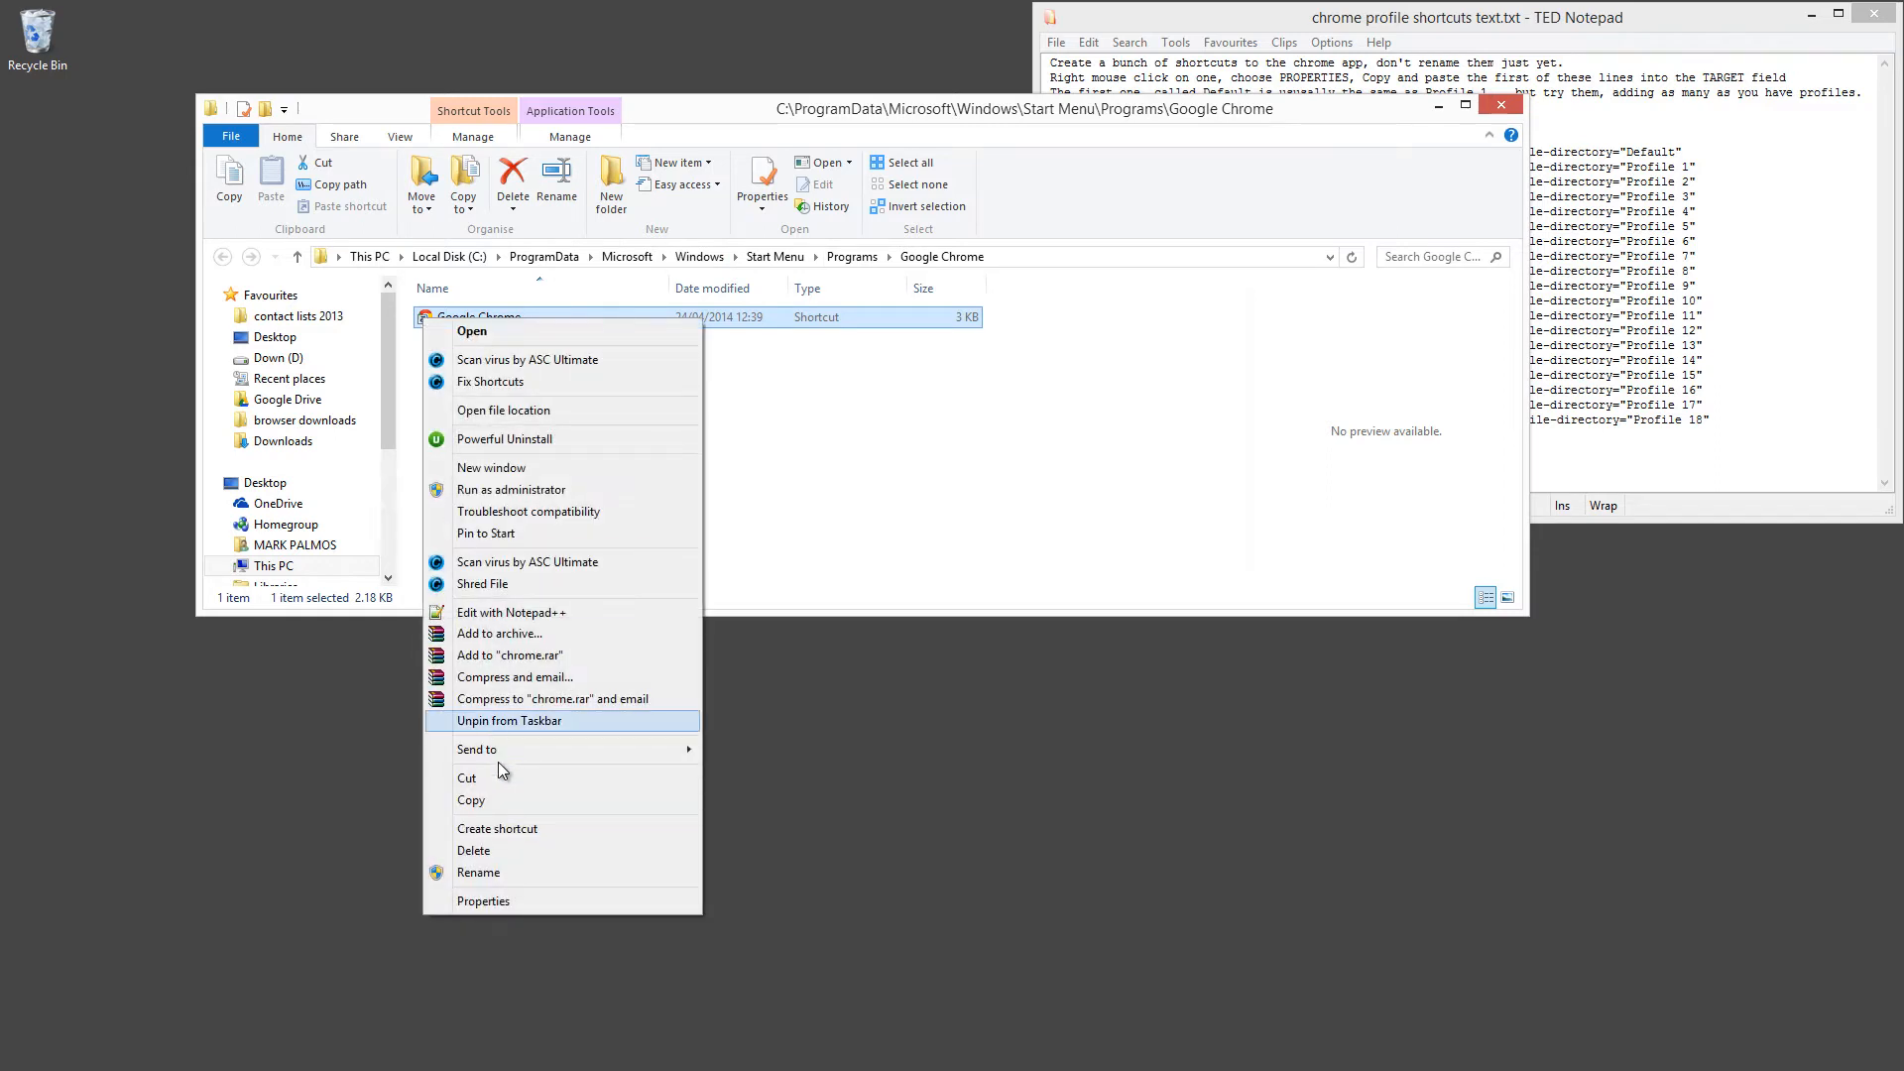
pyautogui.click(472, 799)
pyautogui.rightClick(89, 506)
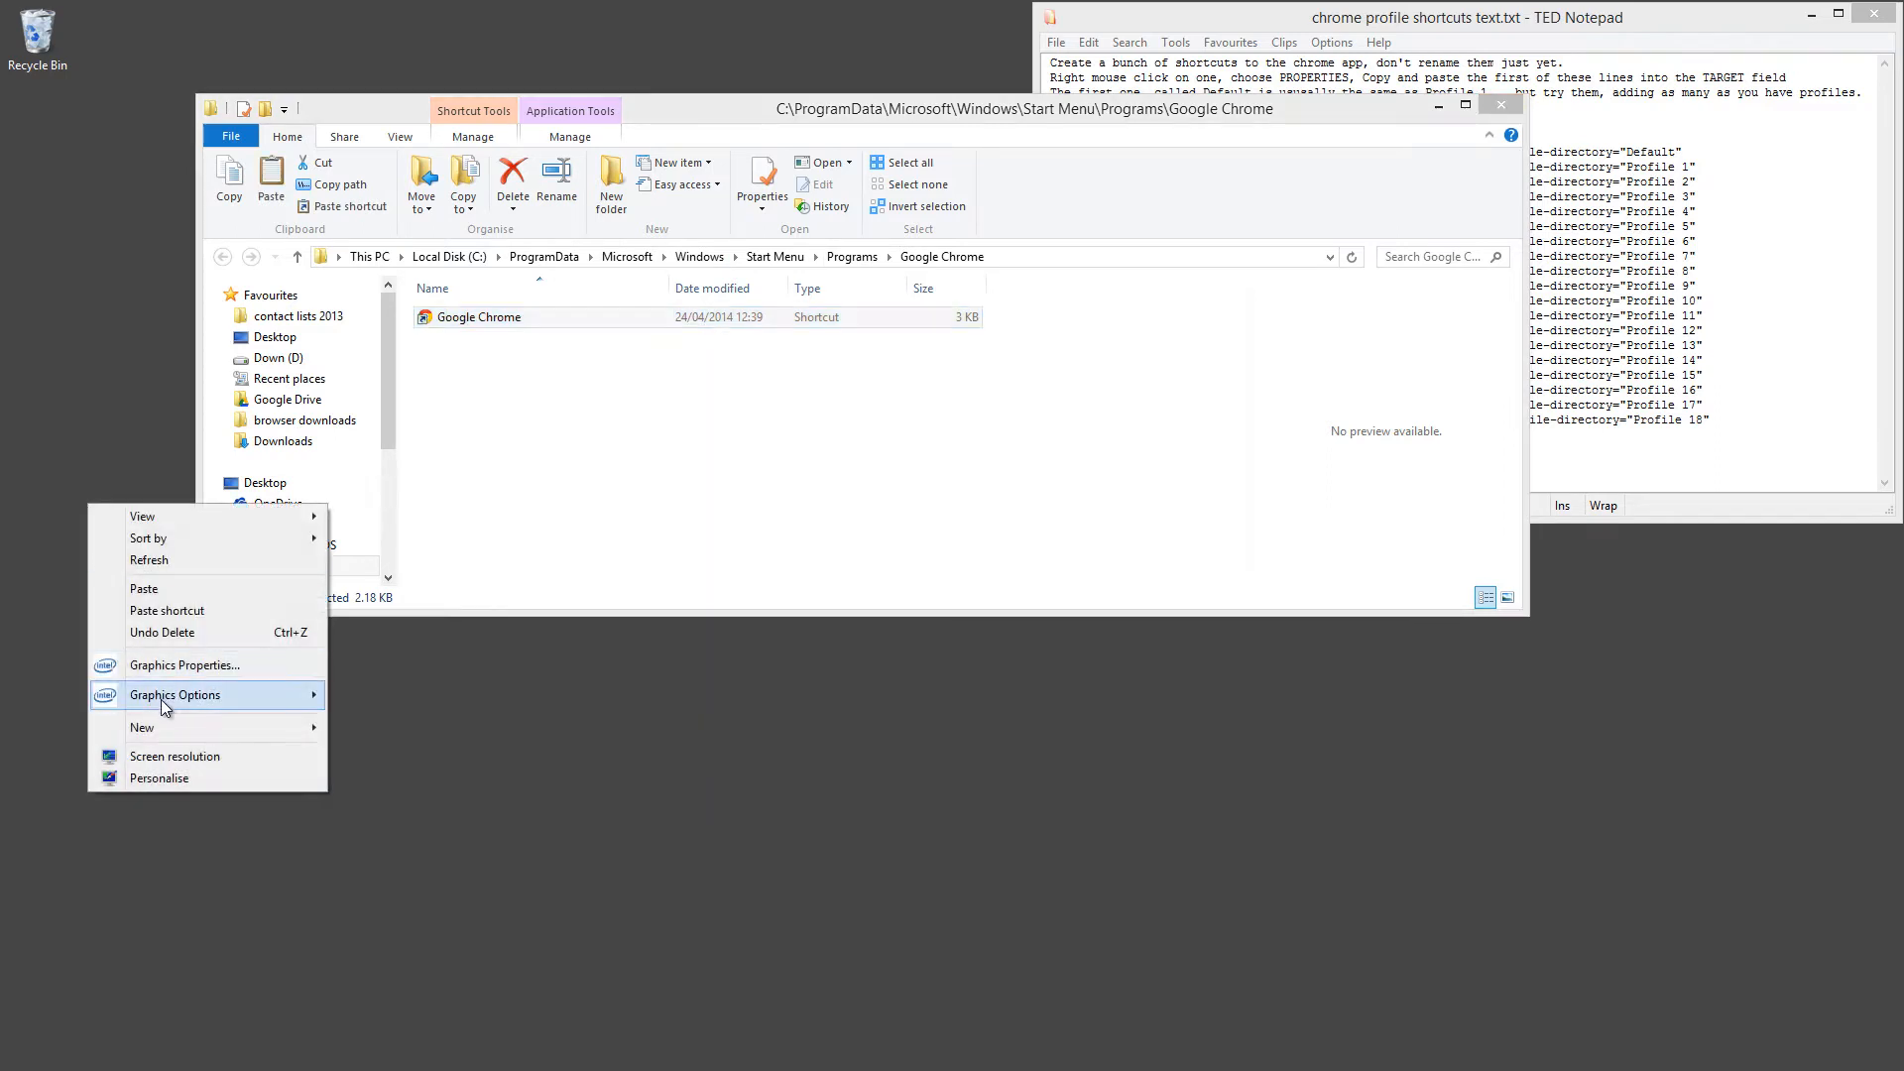
pyautogui.click(144, 588)
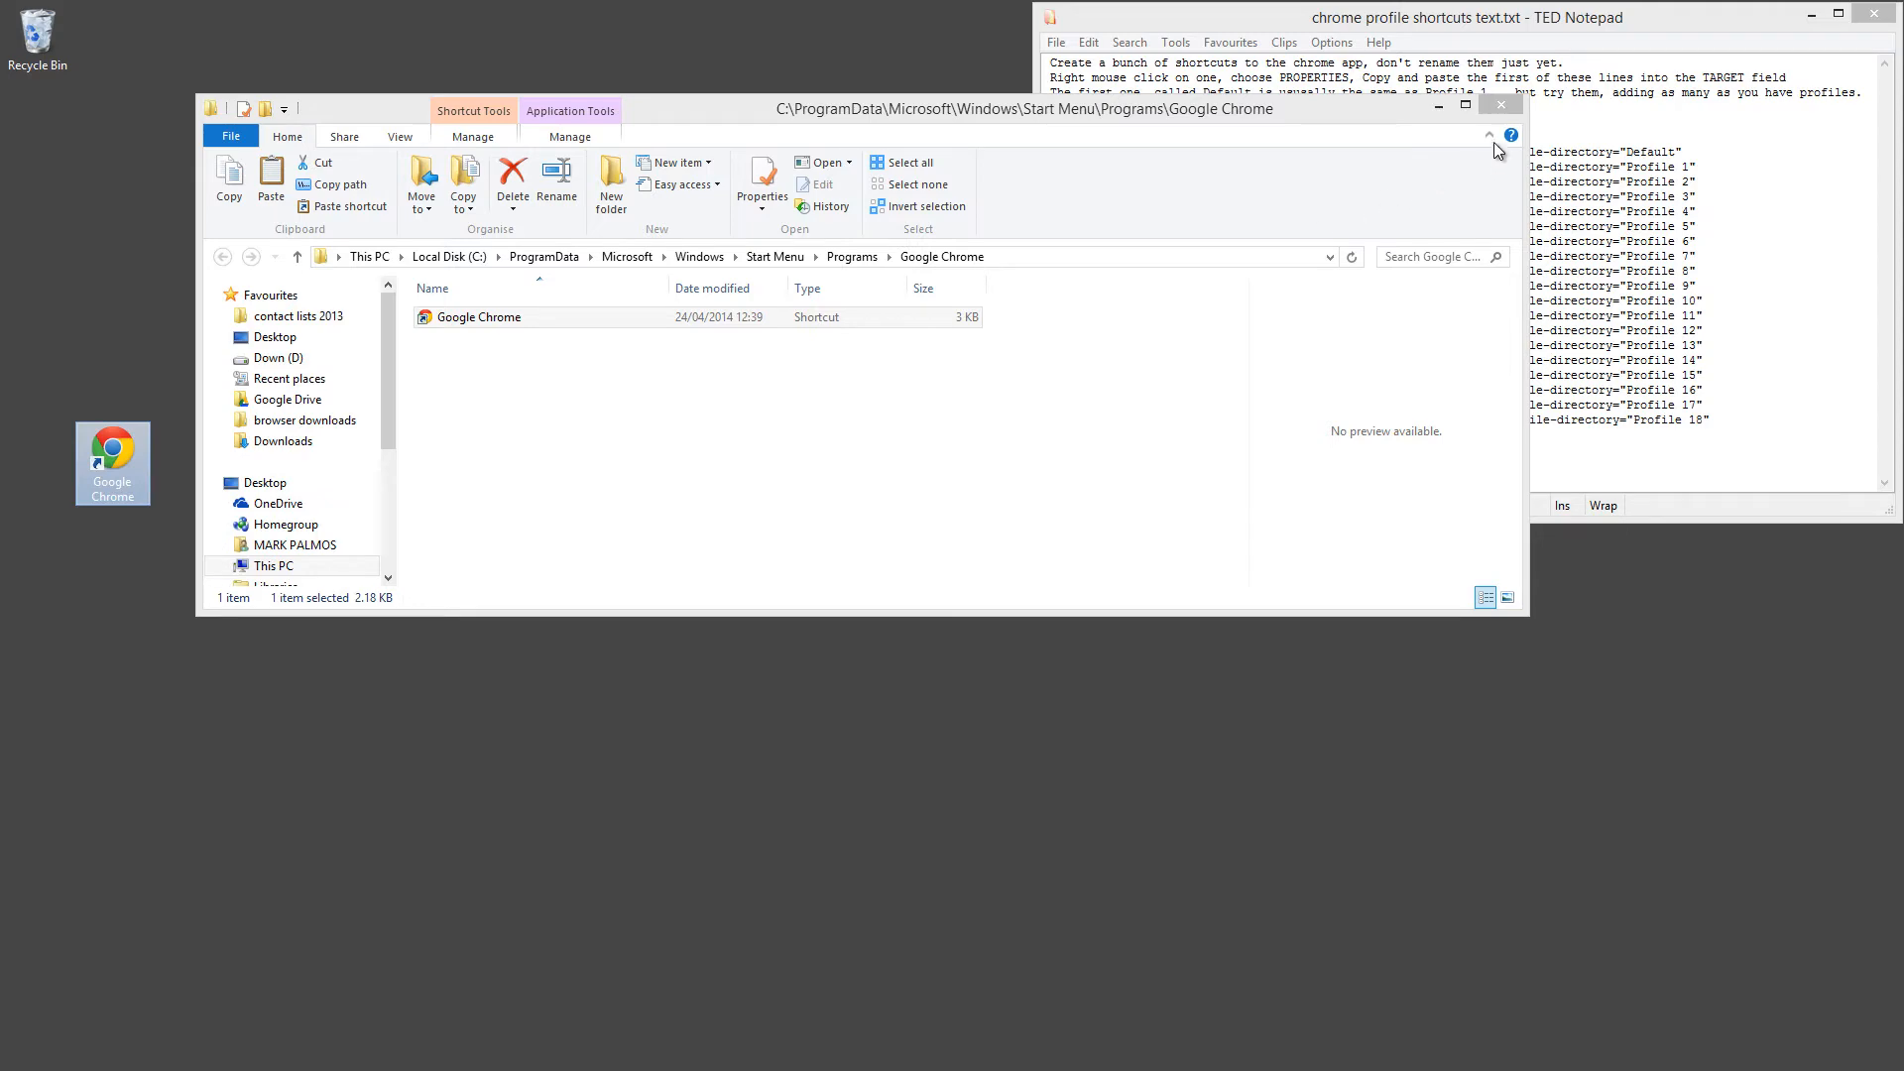
pyautogui.click(1500, 104)
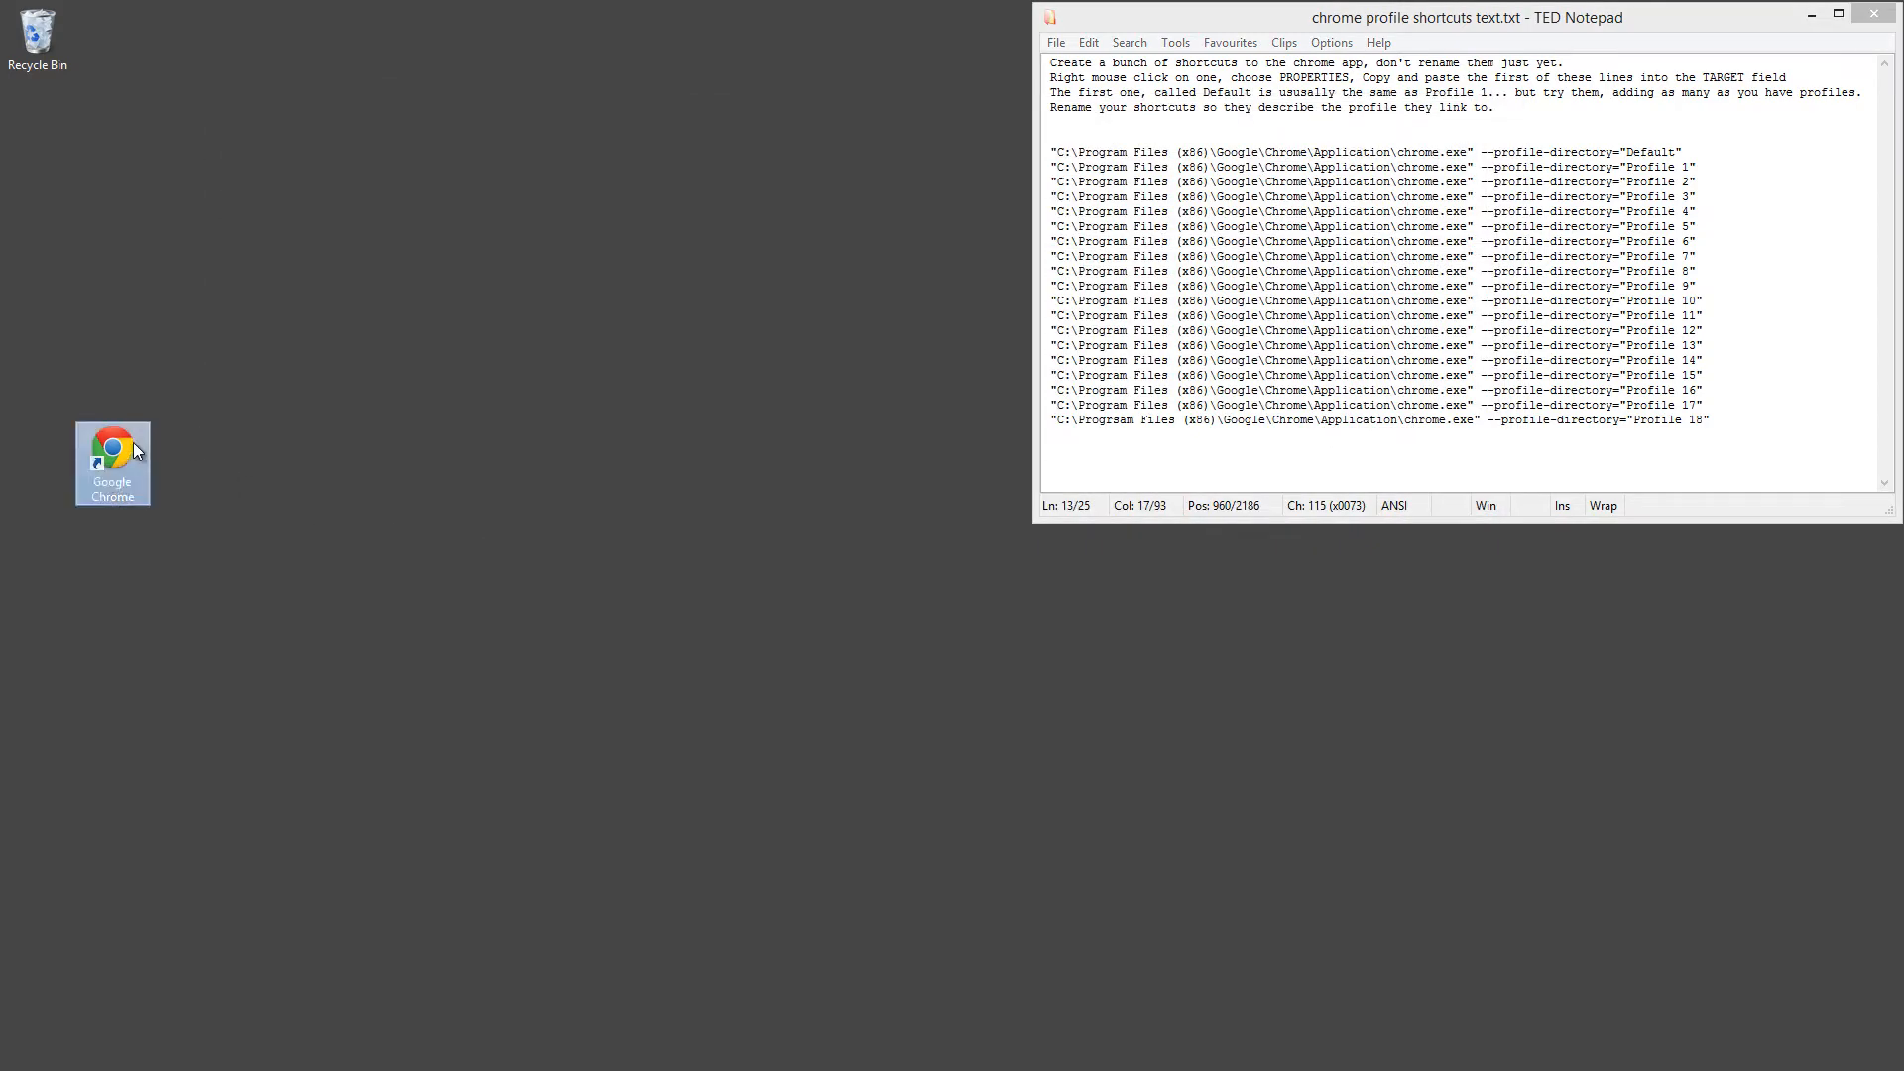
# Step: Paste three more copies of the Chrome shortcut on the desktop and move the original into line directly below them
pyautogui.click(347, 444)
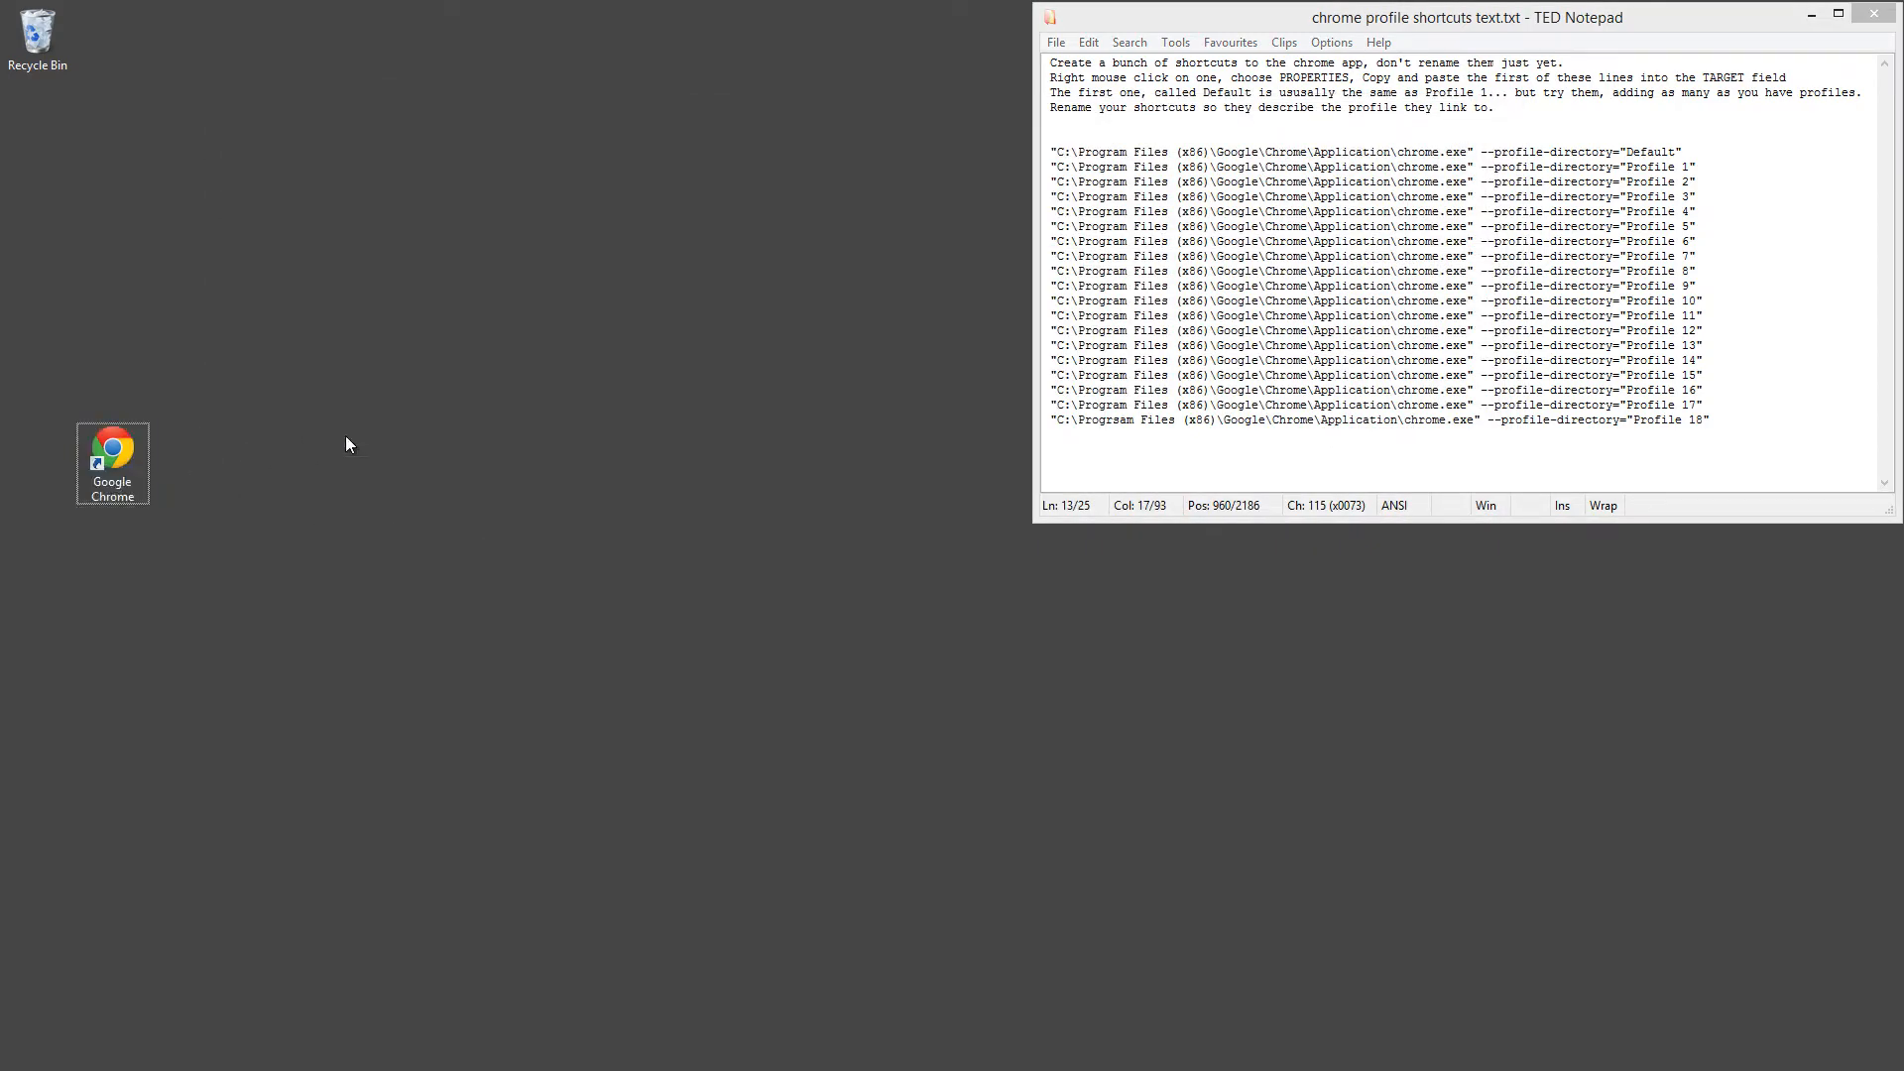
pyautogui.hotkey('ctrl', 'v')
pyautogui.hotkey('ctrl', 'v')
pyautogui.hotkey('ctrl', 'v')
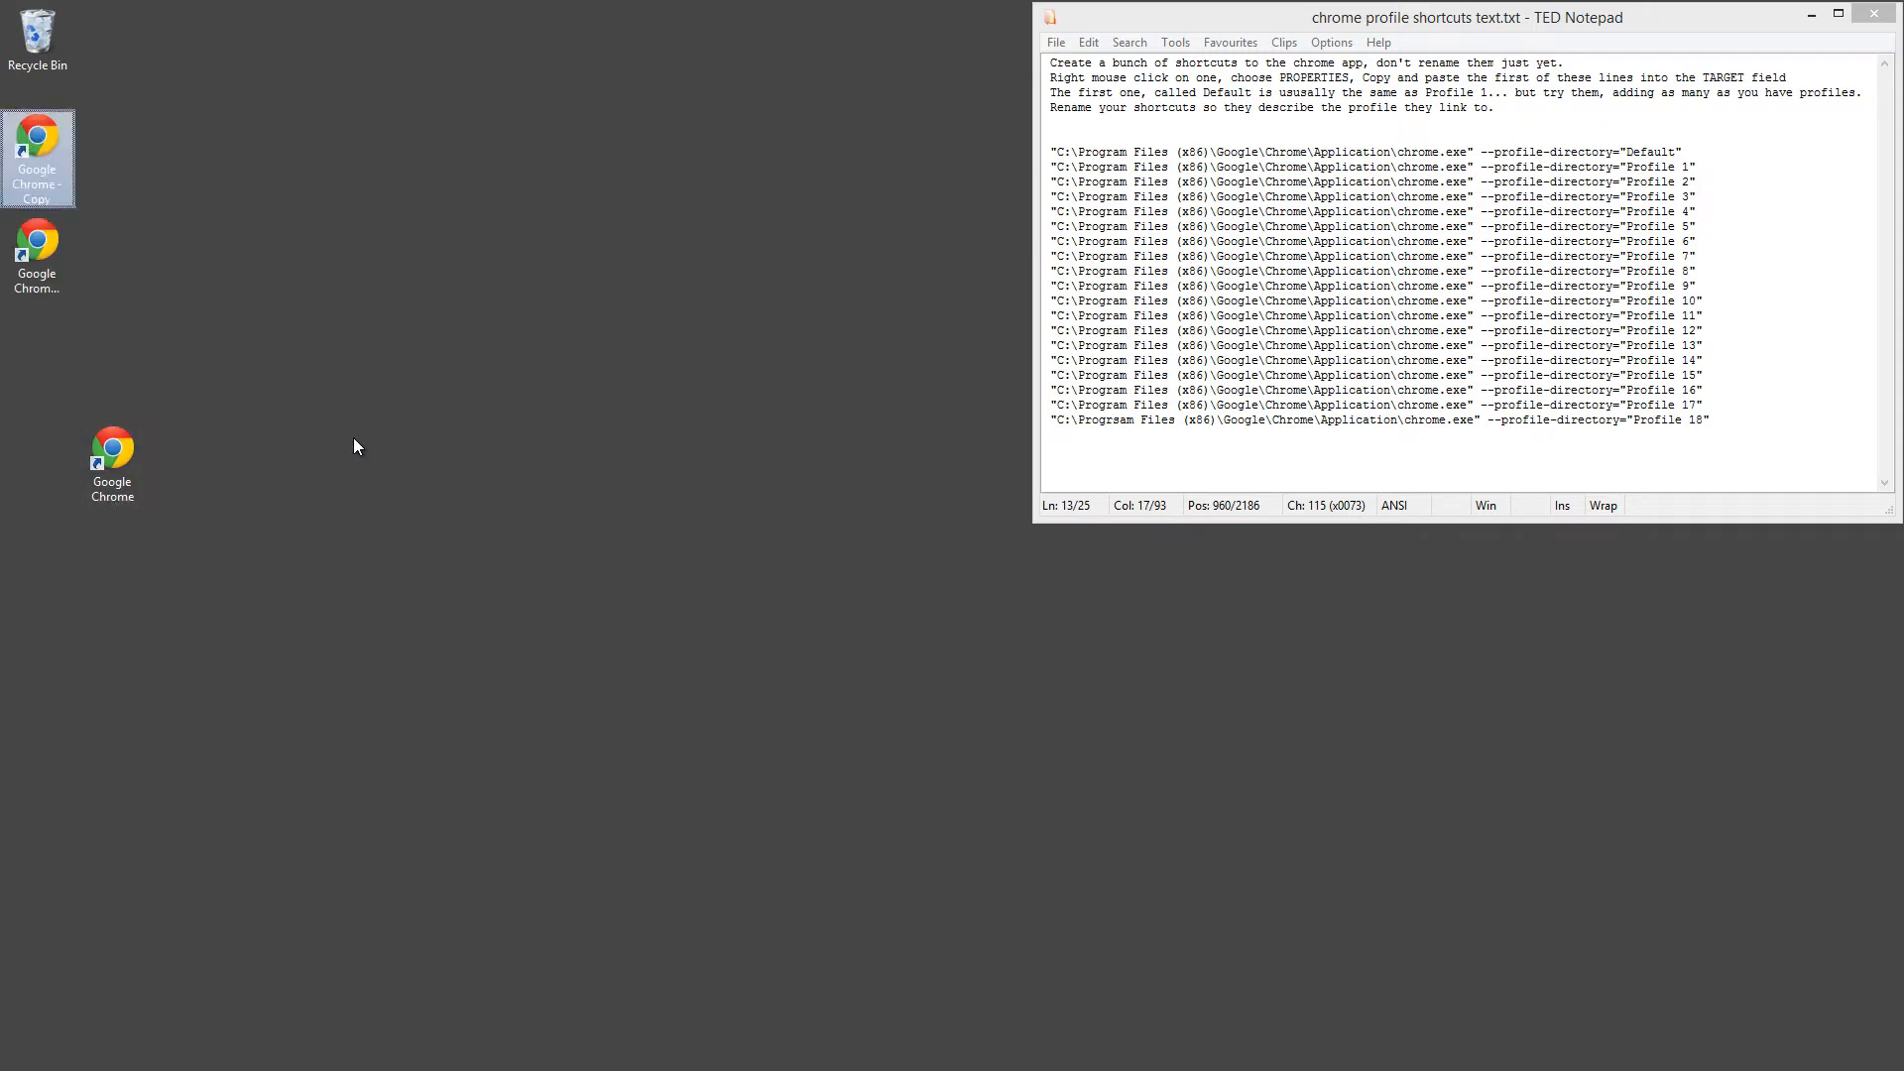
pyautogui.moveTo(122, 460); pyautogui.dragTo(50, 458)
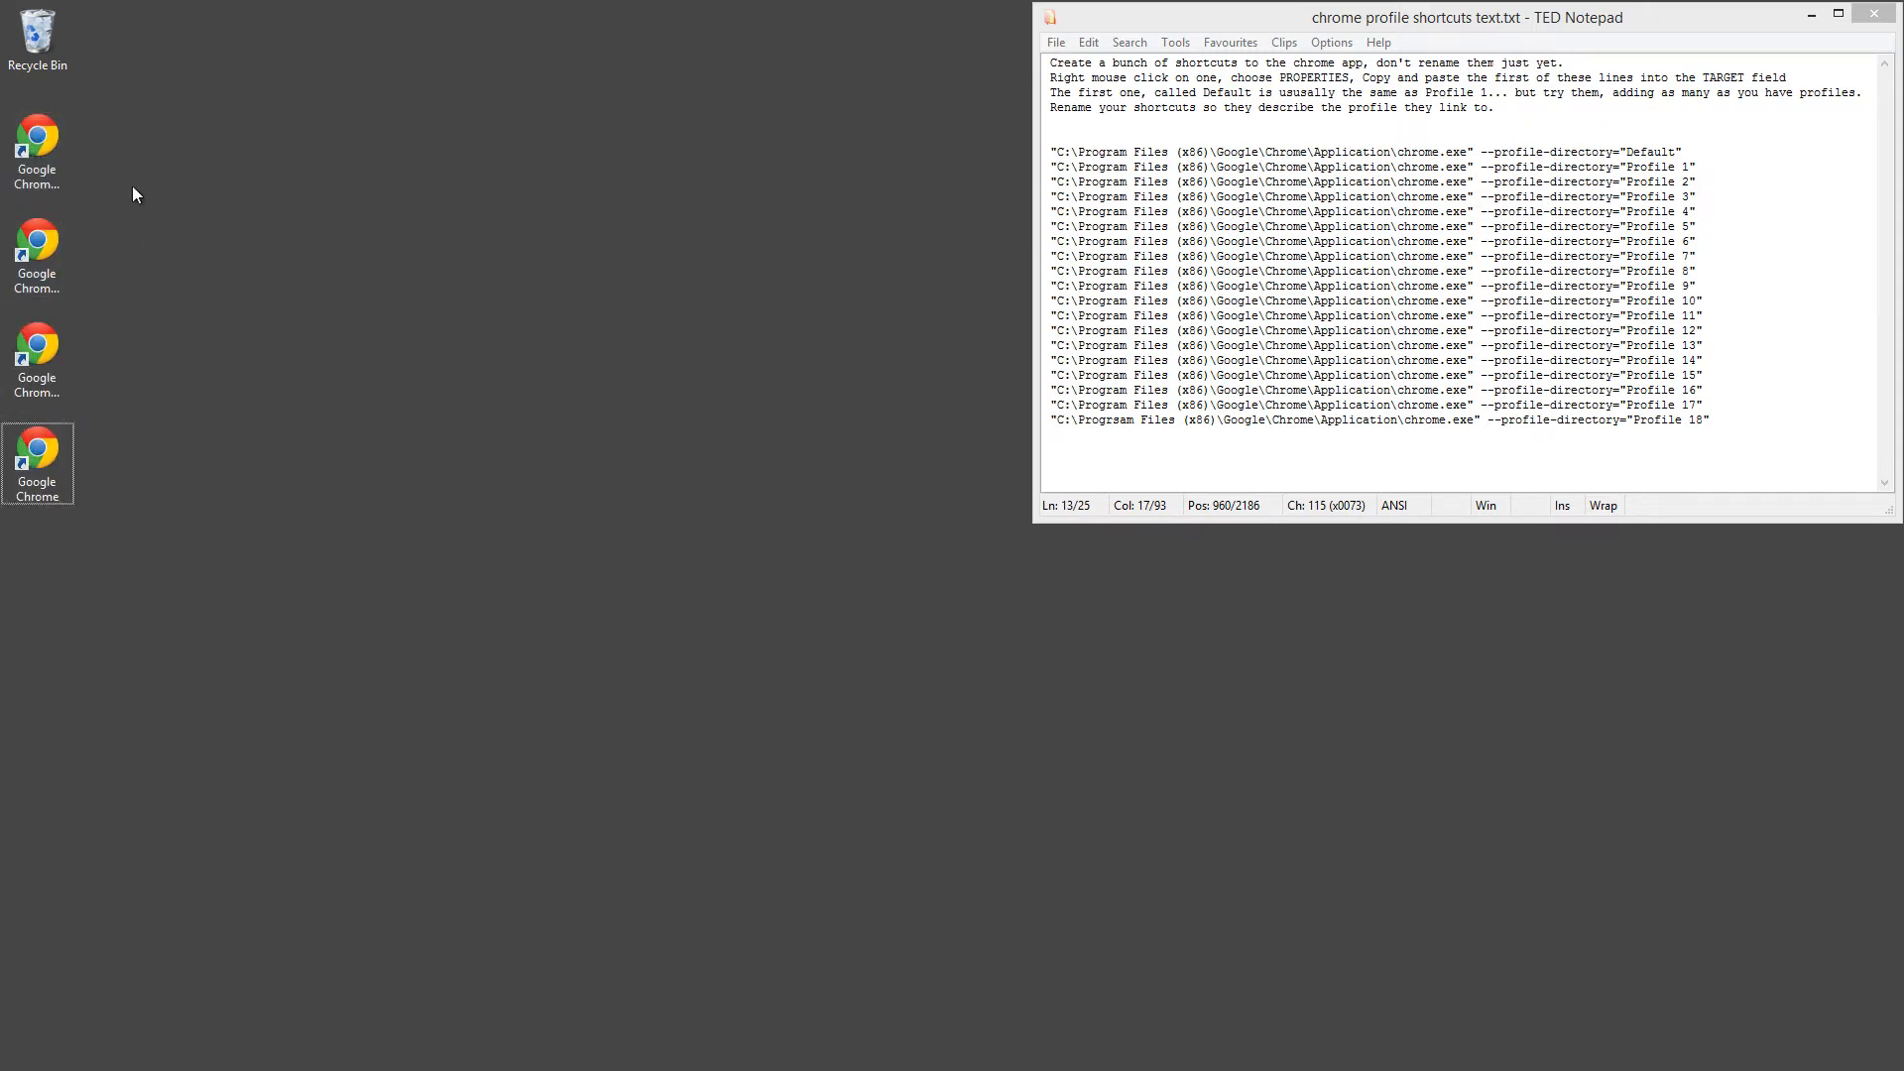
# Step: Launch Chrome from the topmost desktop shortcut to see which profile it opens, and close the browser window
pyautogui.doubleClick(52, 140)
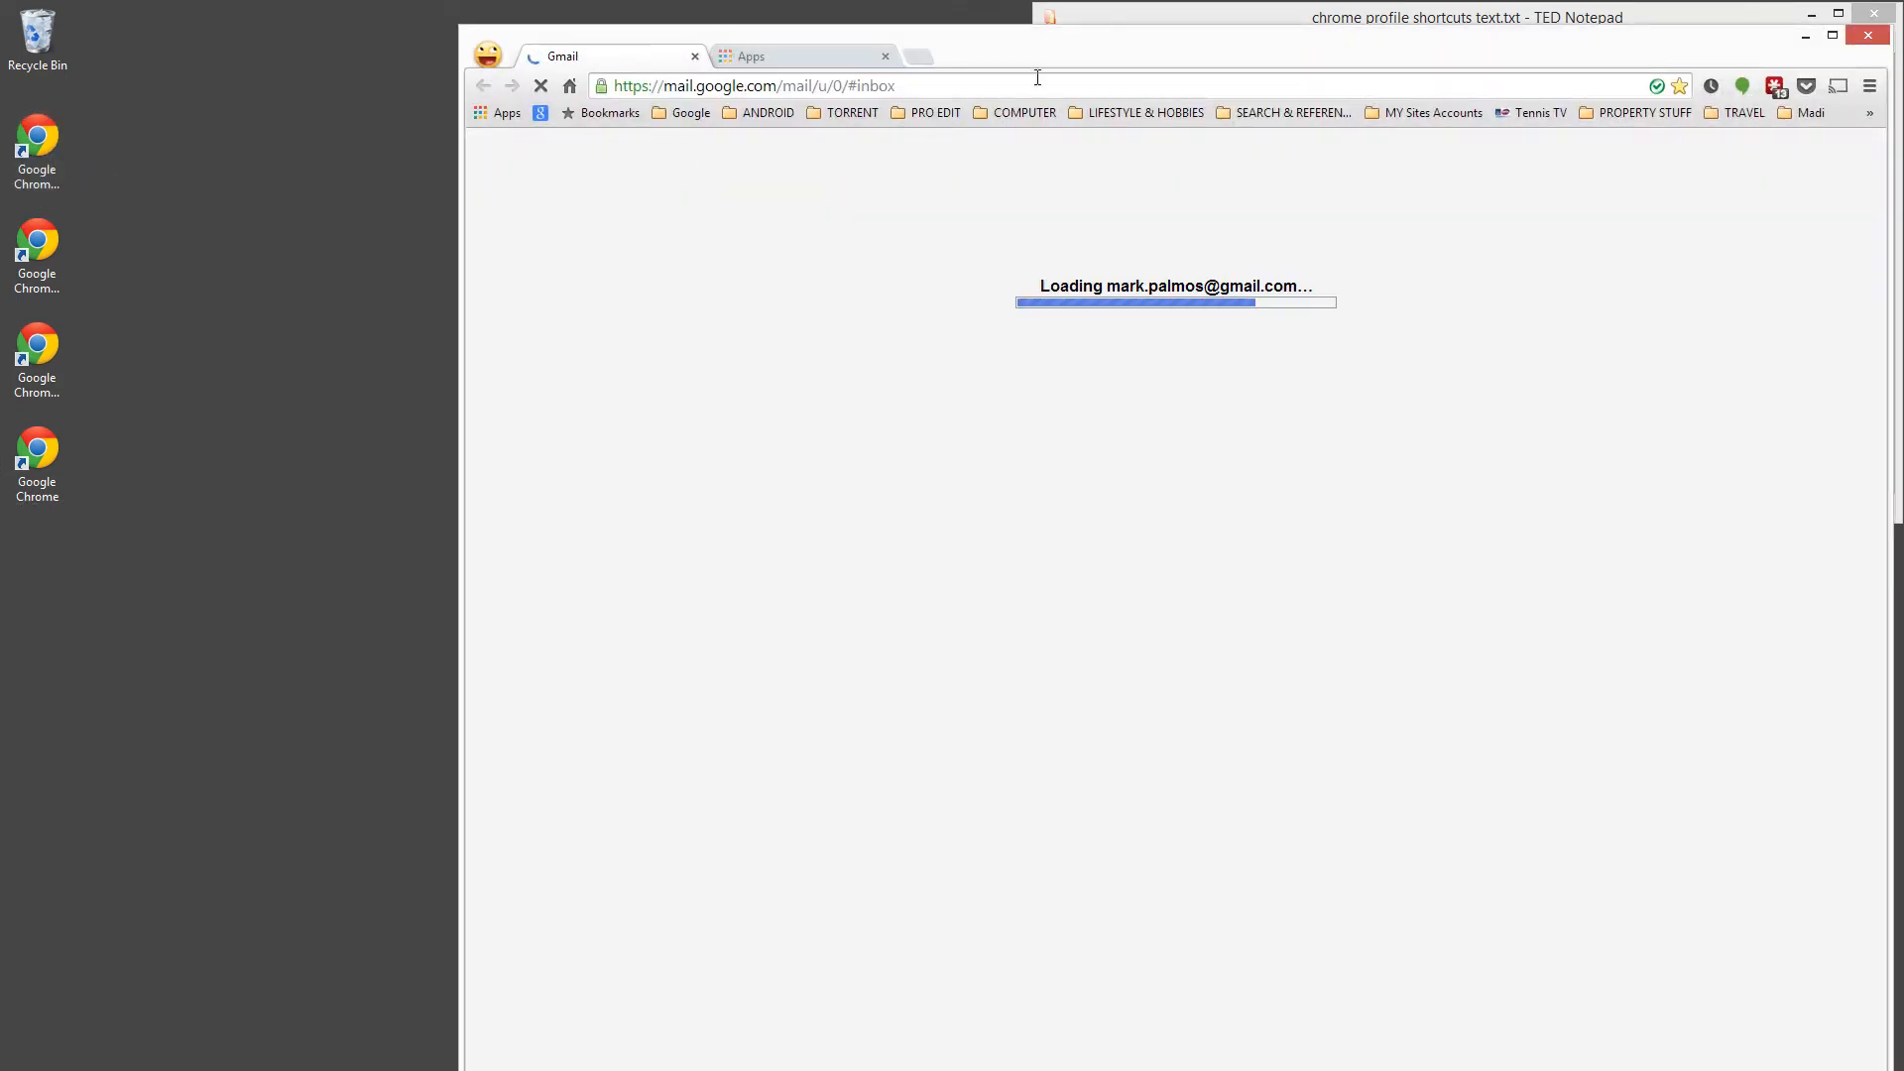
pyautogui.click(1868, 39)
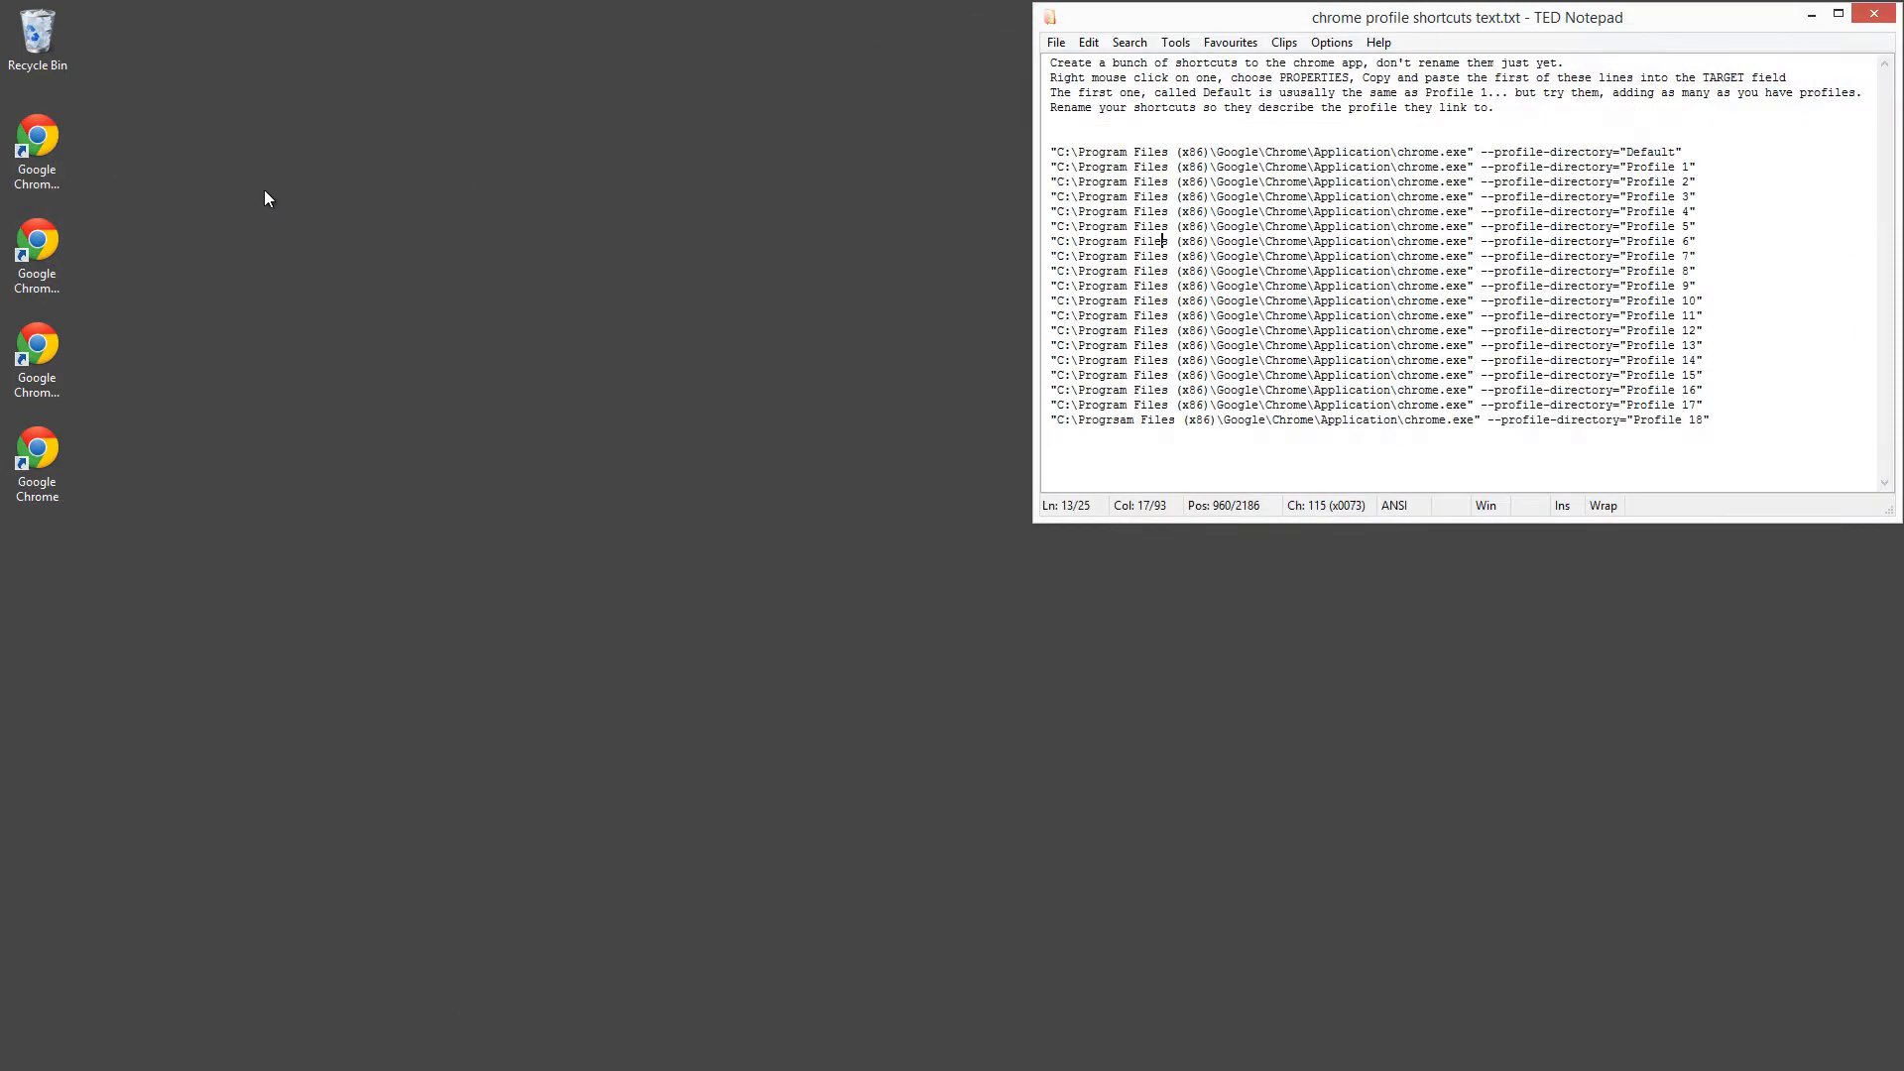
pyautogui.click(247, 193)
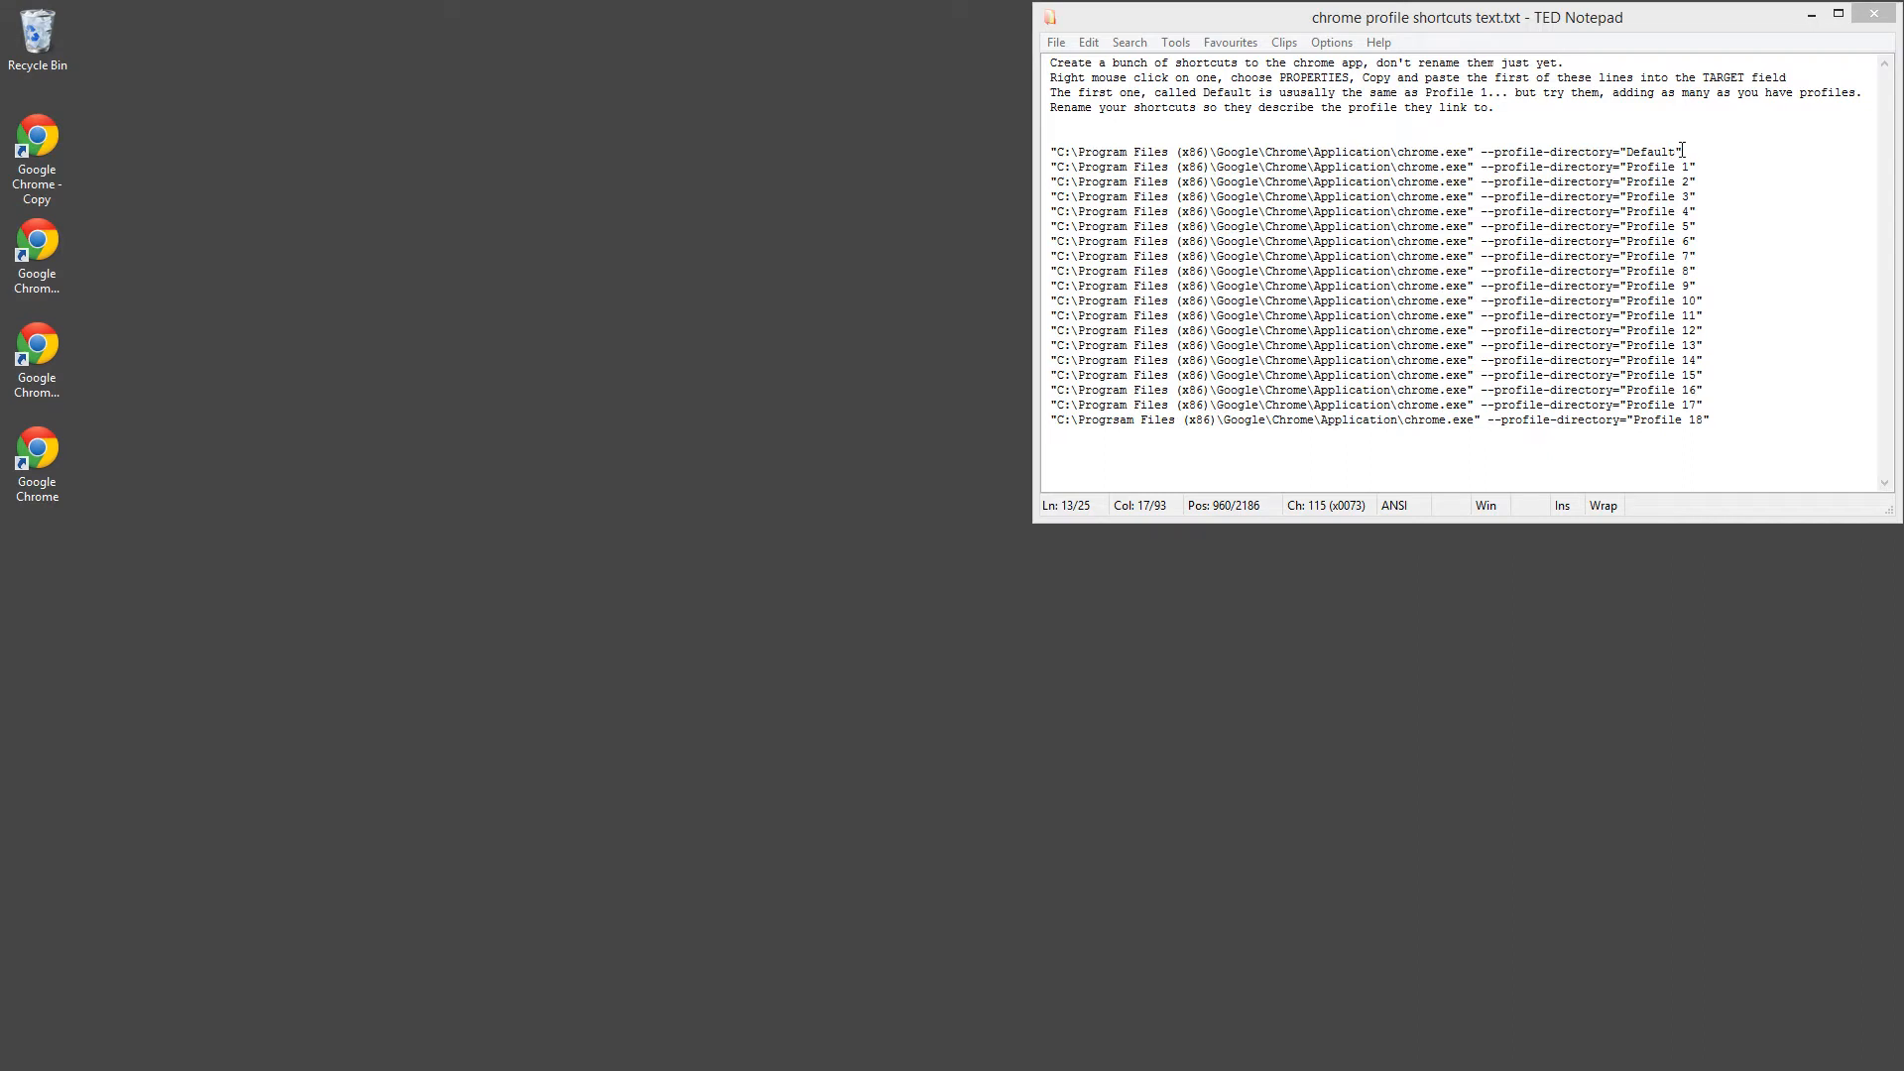
# Step: Replace the target of the "Google Chrome - Copy" shortcut with the text file's chrome.exe line ending in --profile-directory="Default"
pyautogui.moveTo(1684, 152); pyautogui.dragTo(1073, 146)
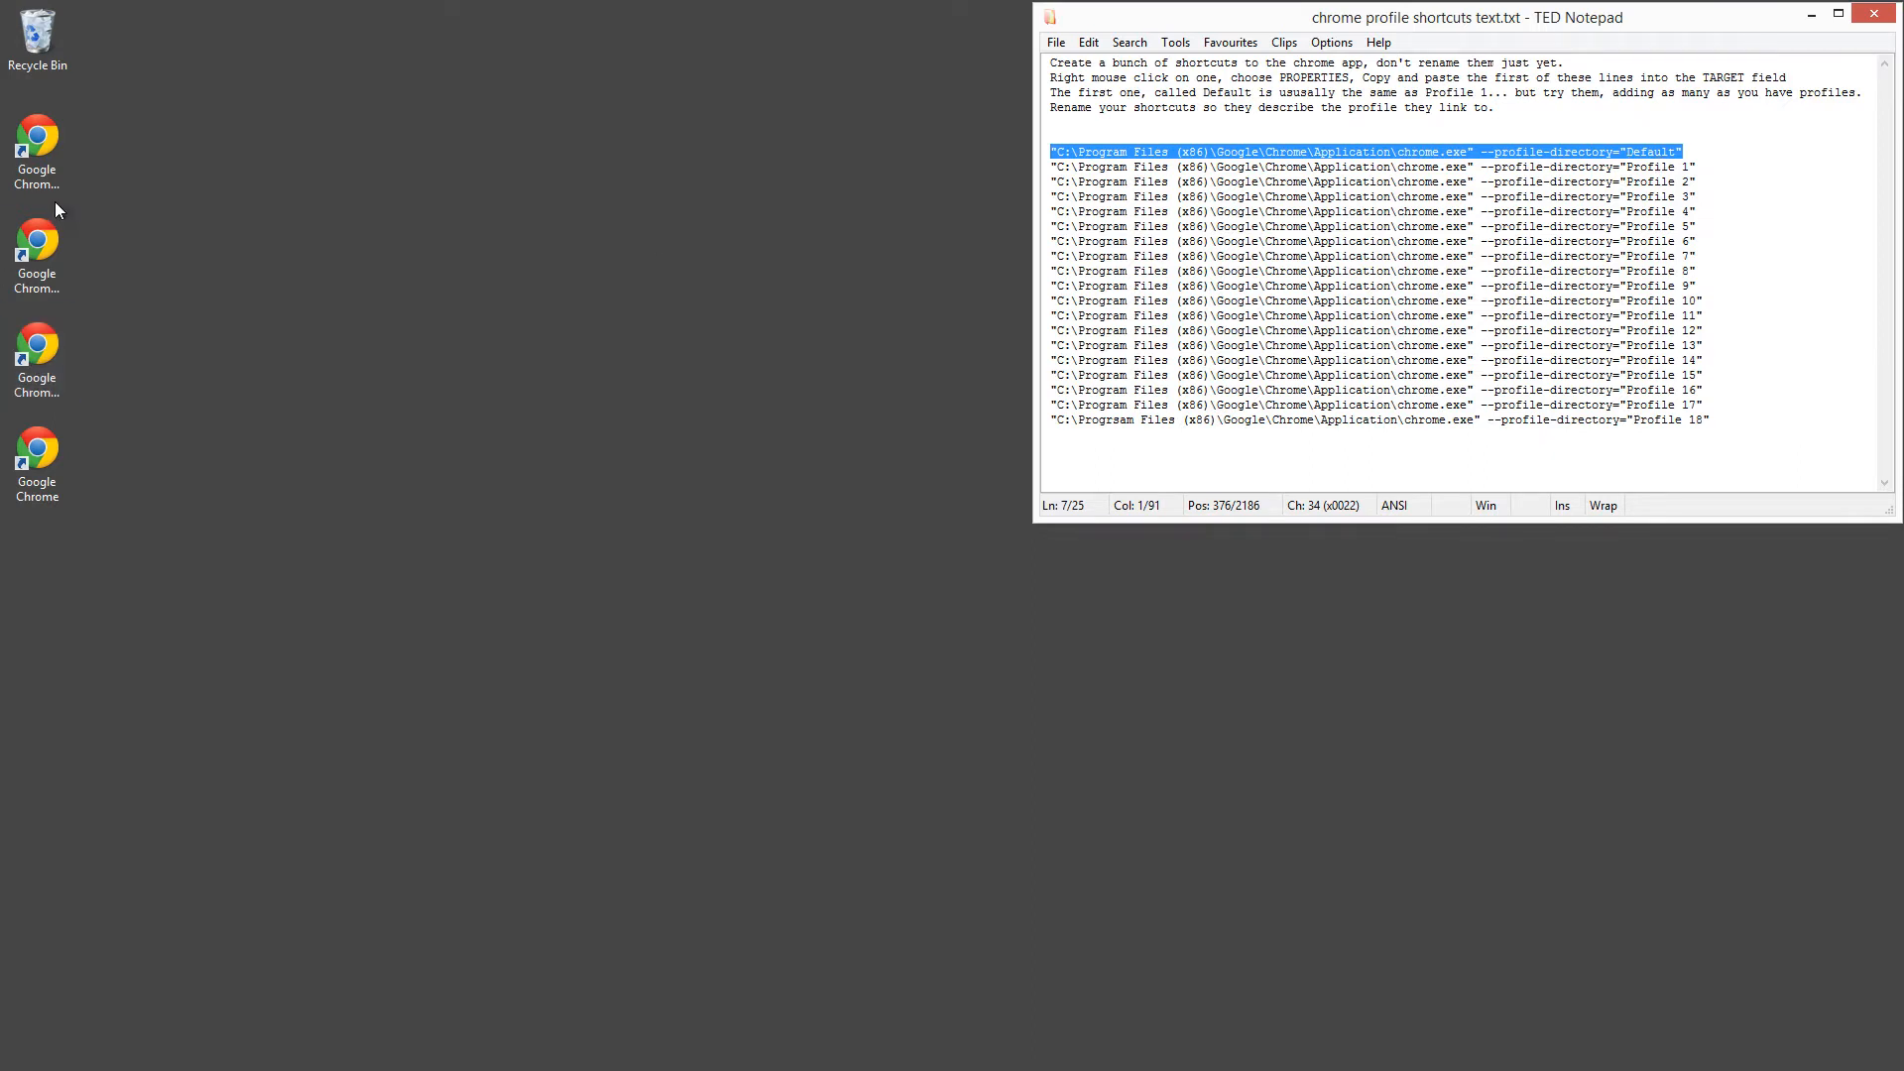
pyautogui.click(40, 162)
pyautogui.rightClick(37, 162)
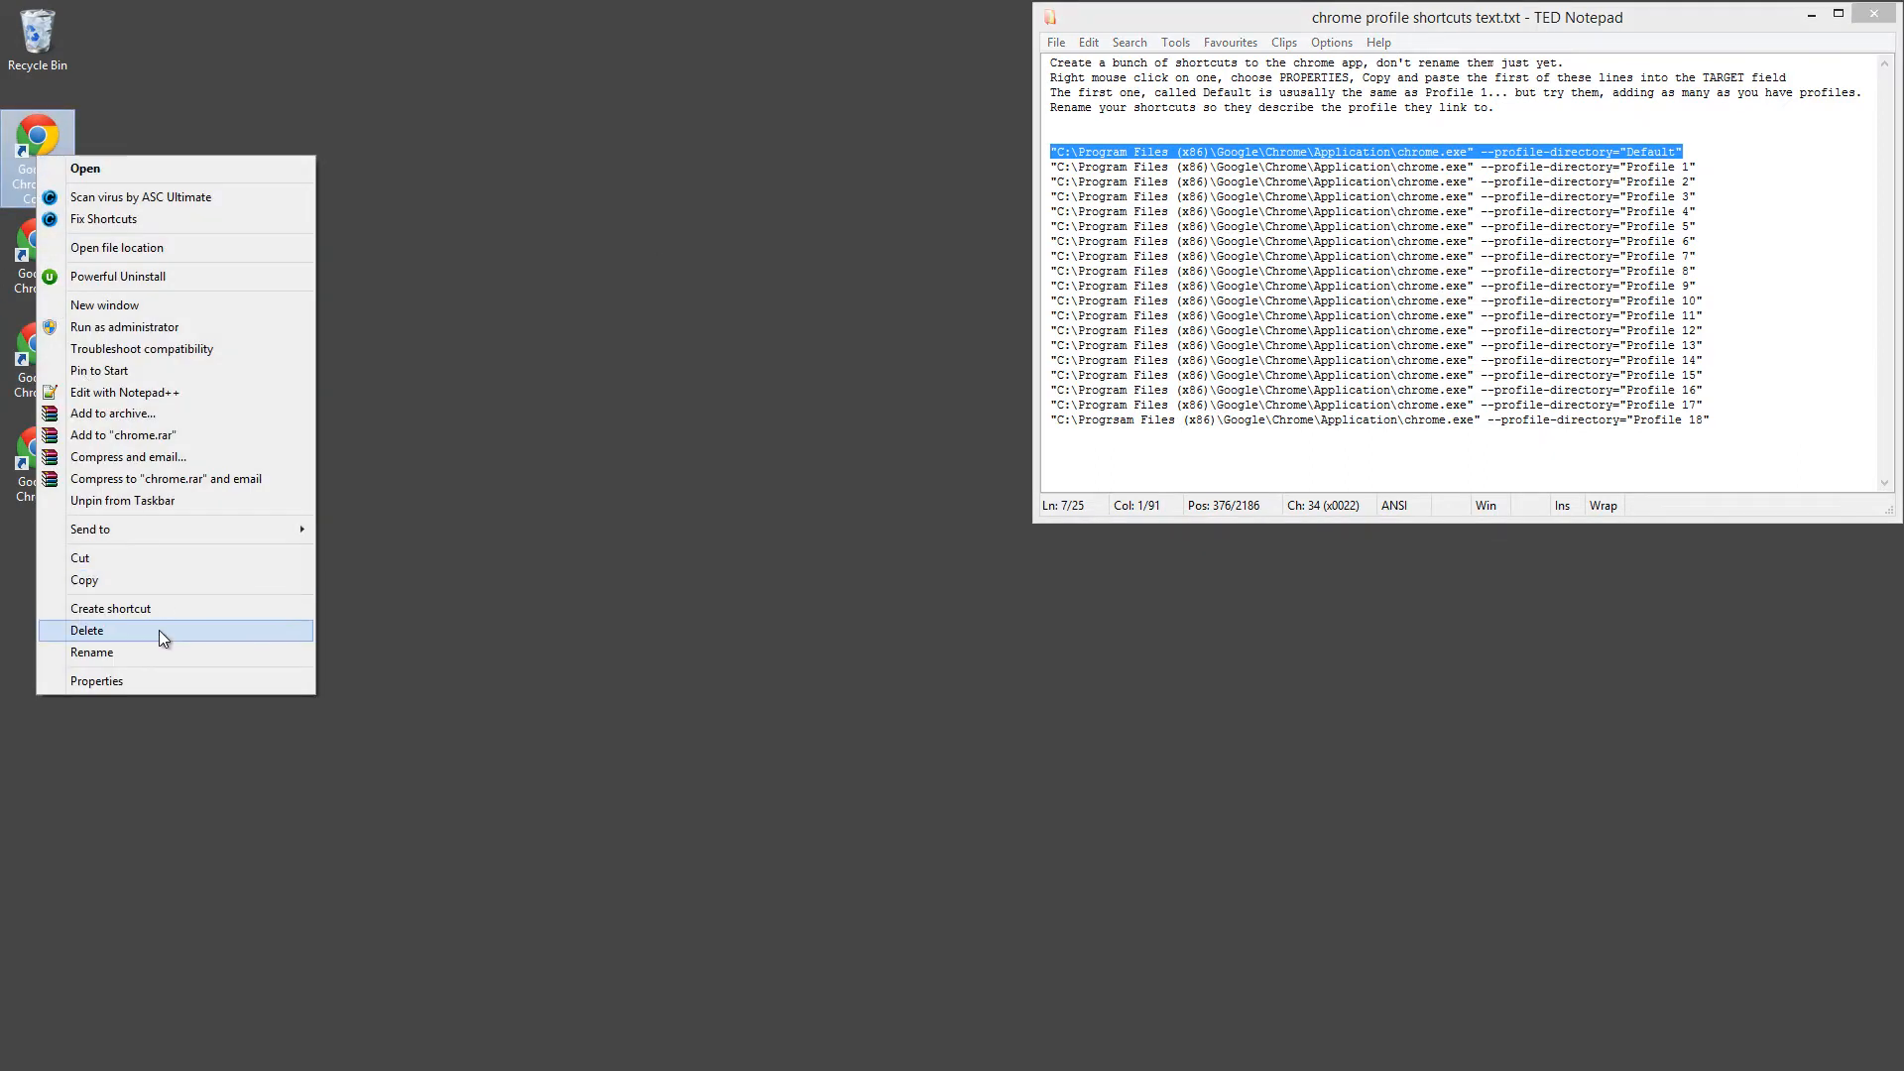
pyautogui.click(143, 670)
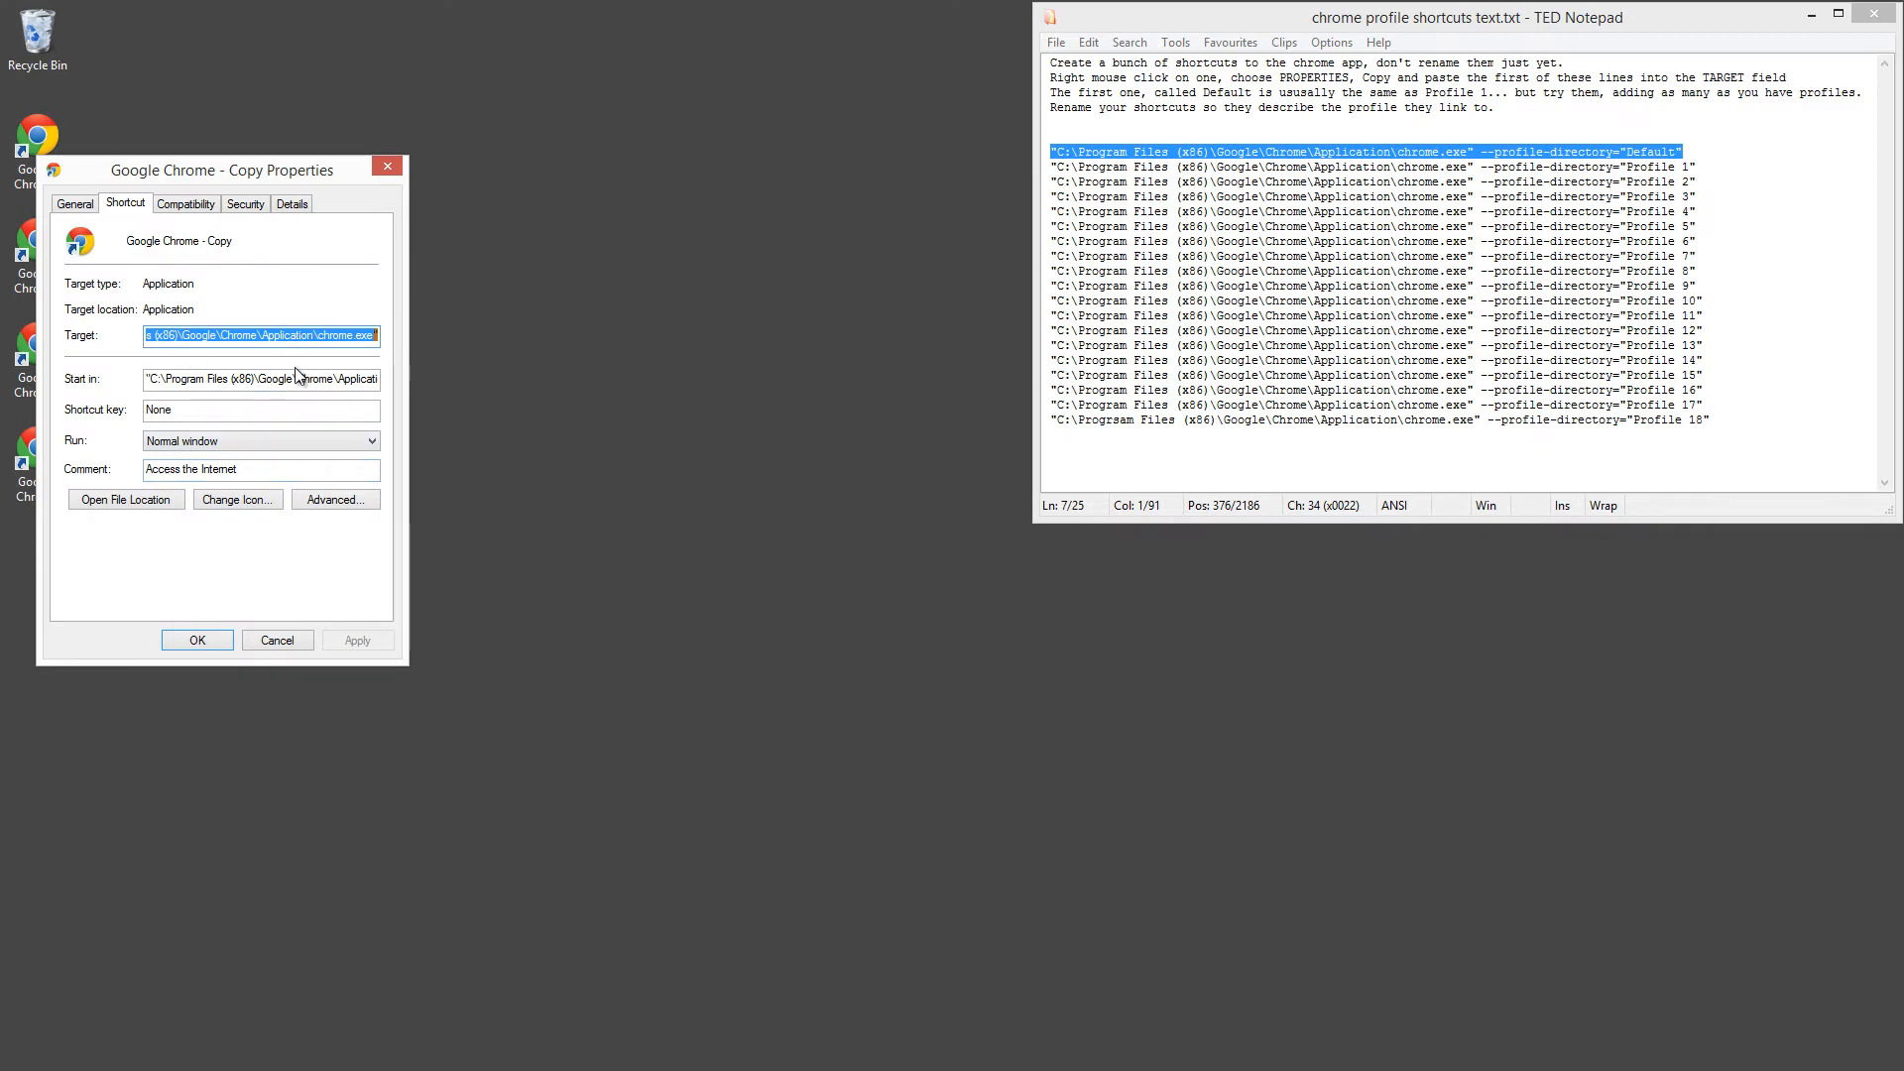
pyautogui.hotkey('ctrl', 'v')
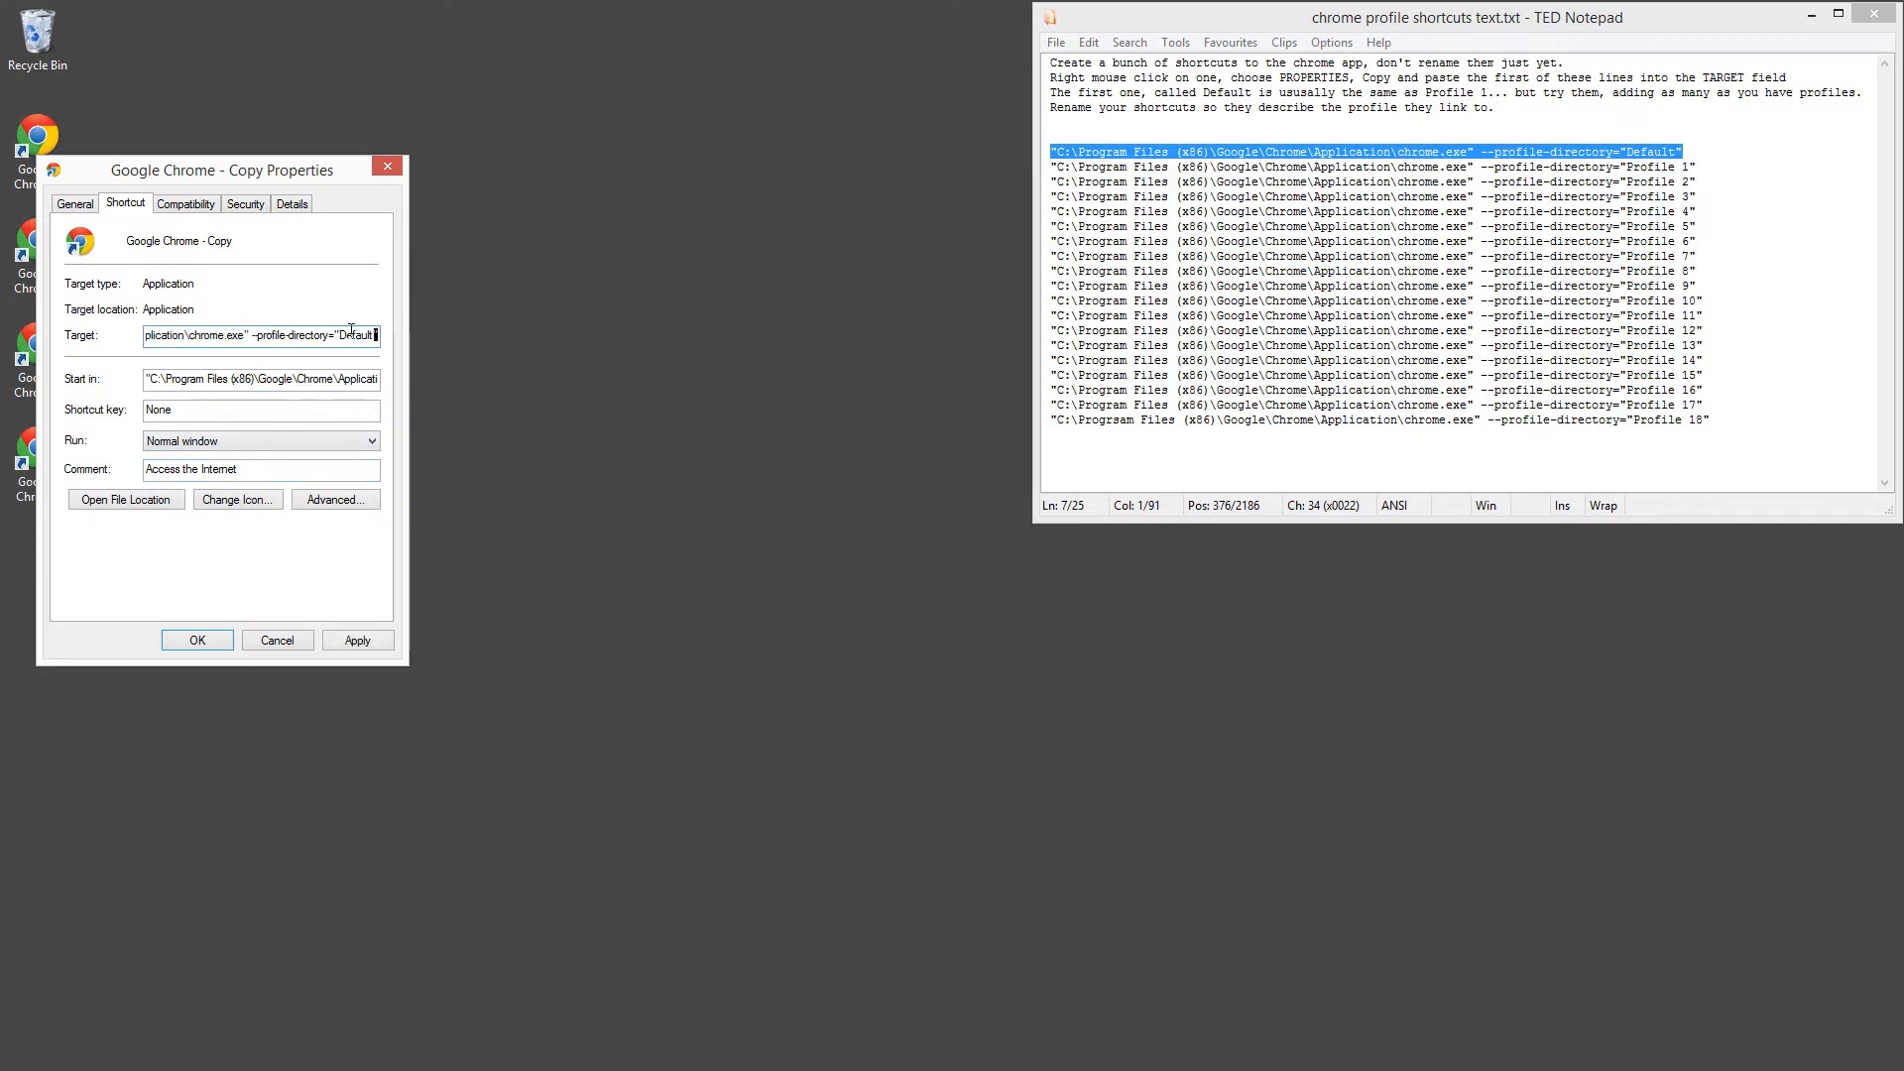
pyautogui.click(199, 641)
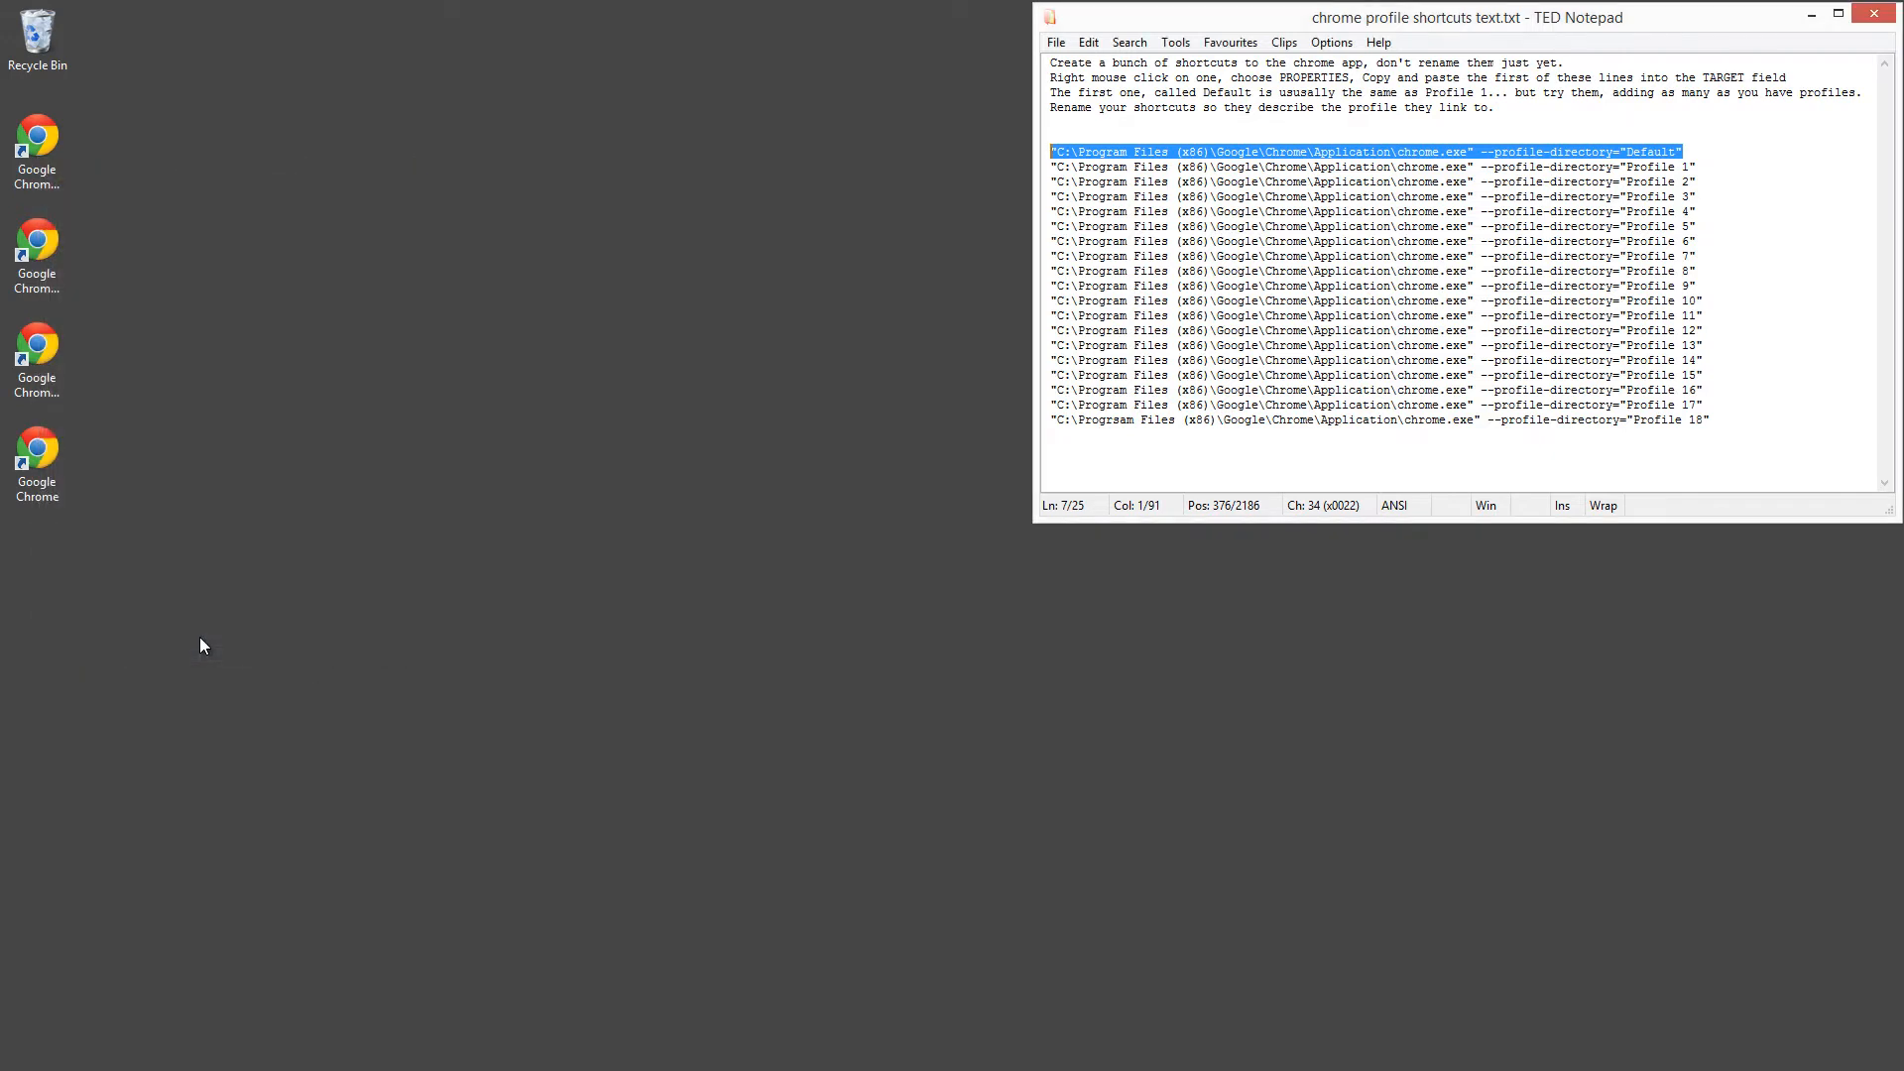
# Step: Replace the target of the "Google Chrome - Copy (2)" shortcut with the text file's line ending in --profile-directory="Profile 1"
pyautogui.moveTo(1697, 168); pyautogui.dragTo(1050, 167)
pyautogui.hotkey('ctrl', 'c')
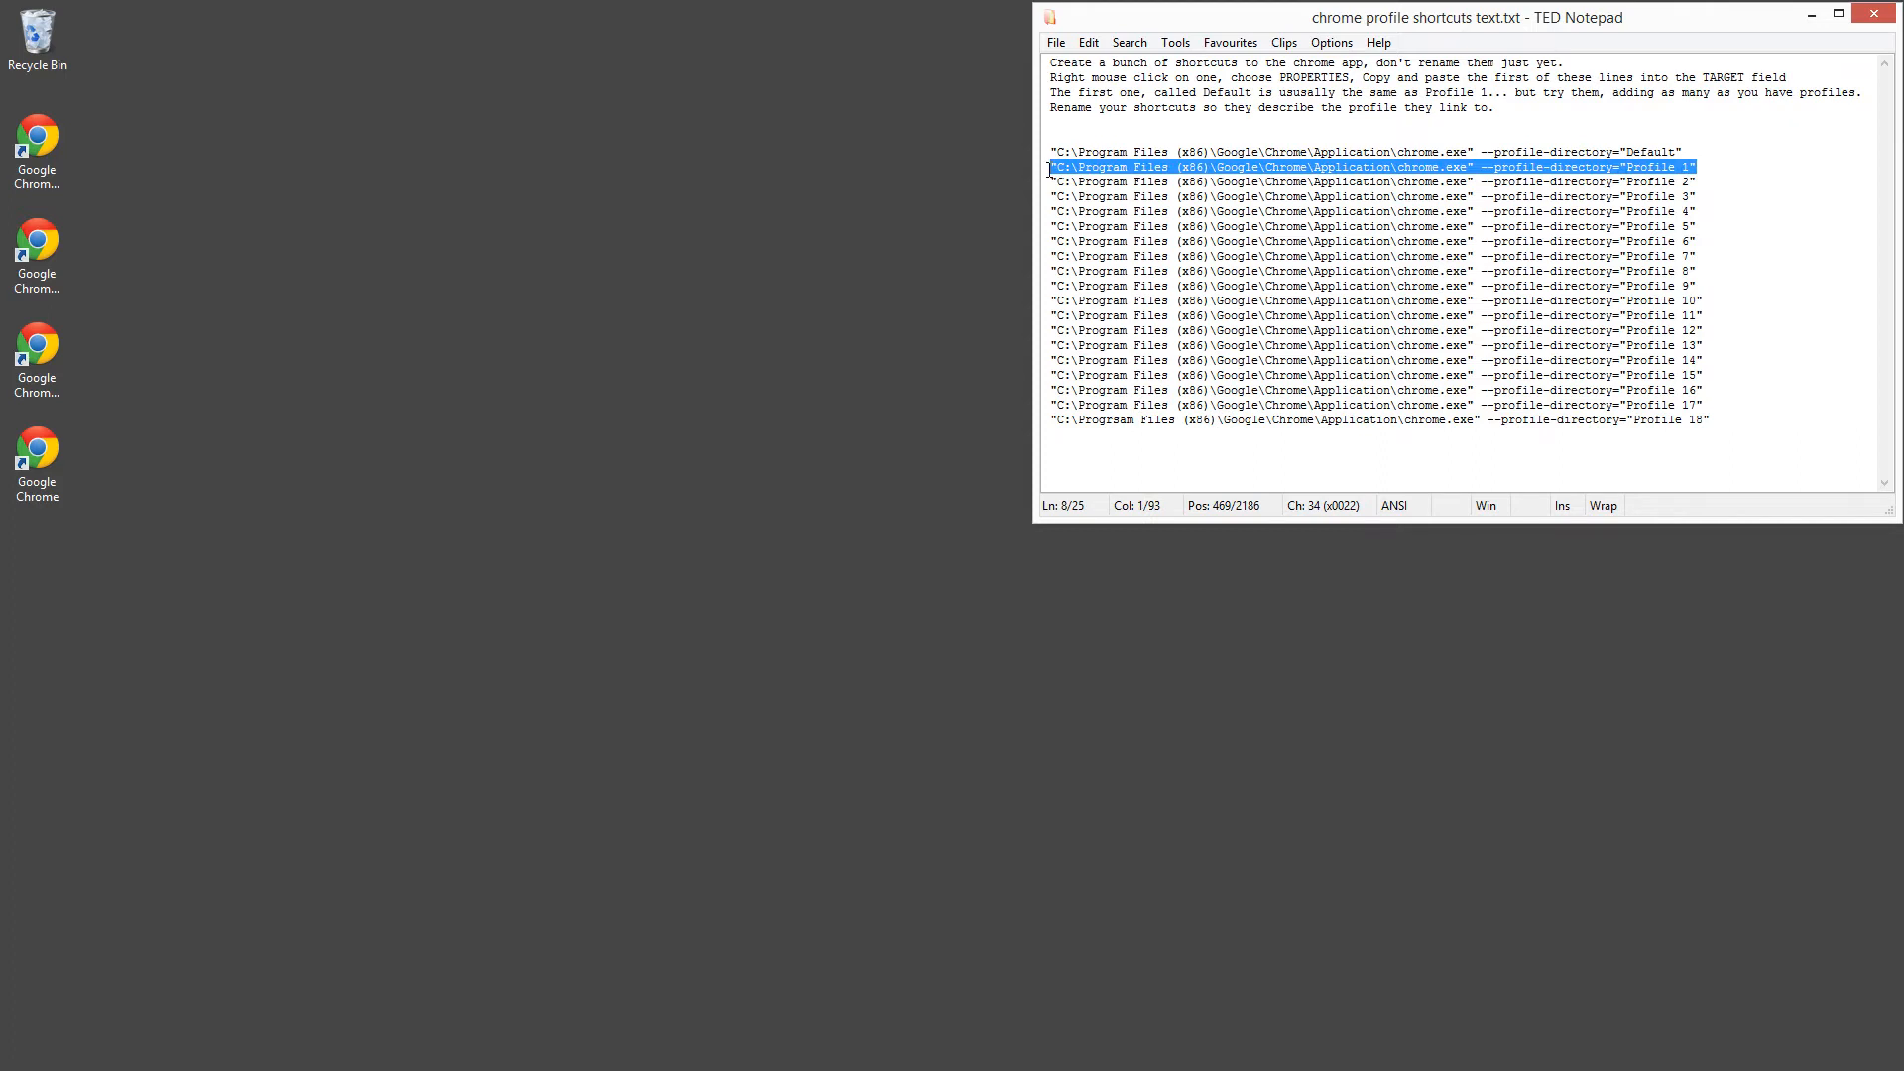
pyautogui.rightClick(40, 247)
pyautogui.click(105, 777)
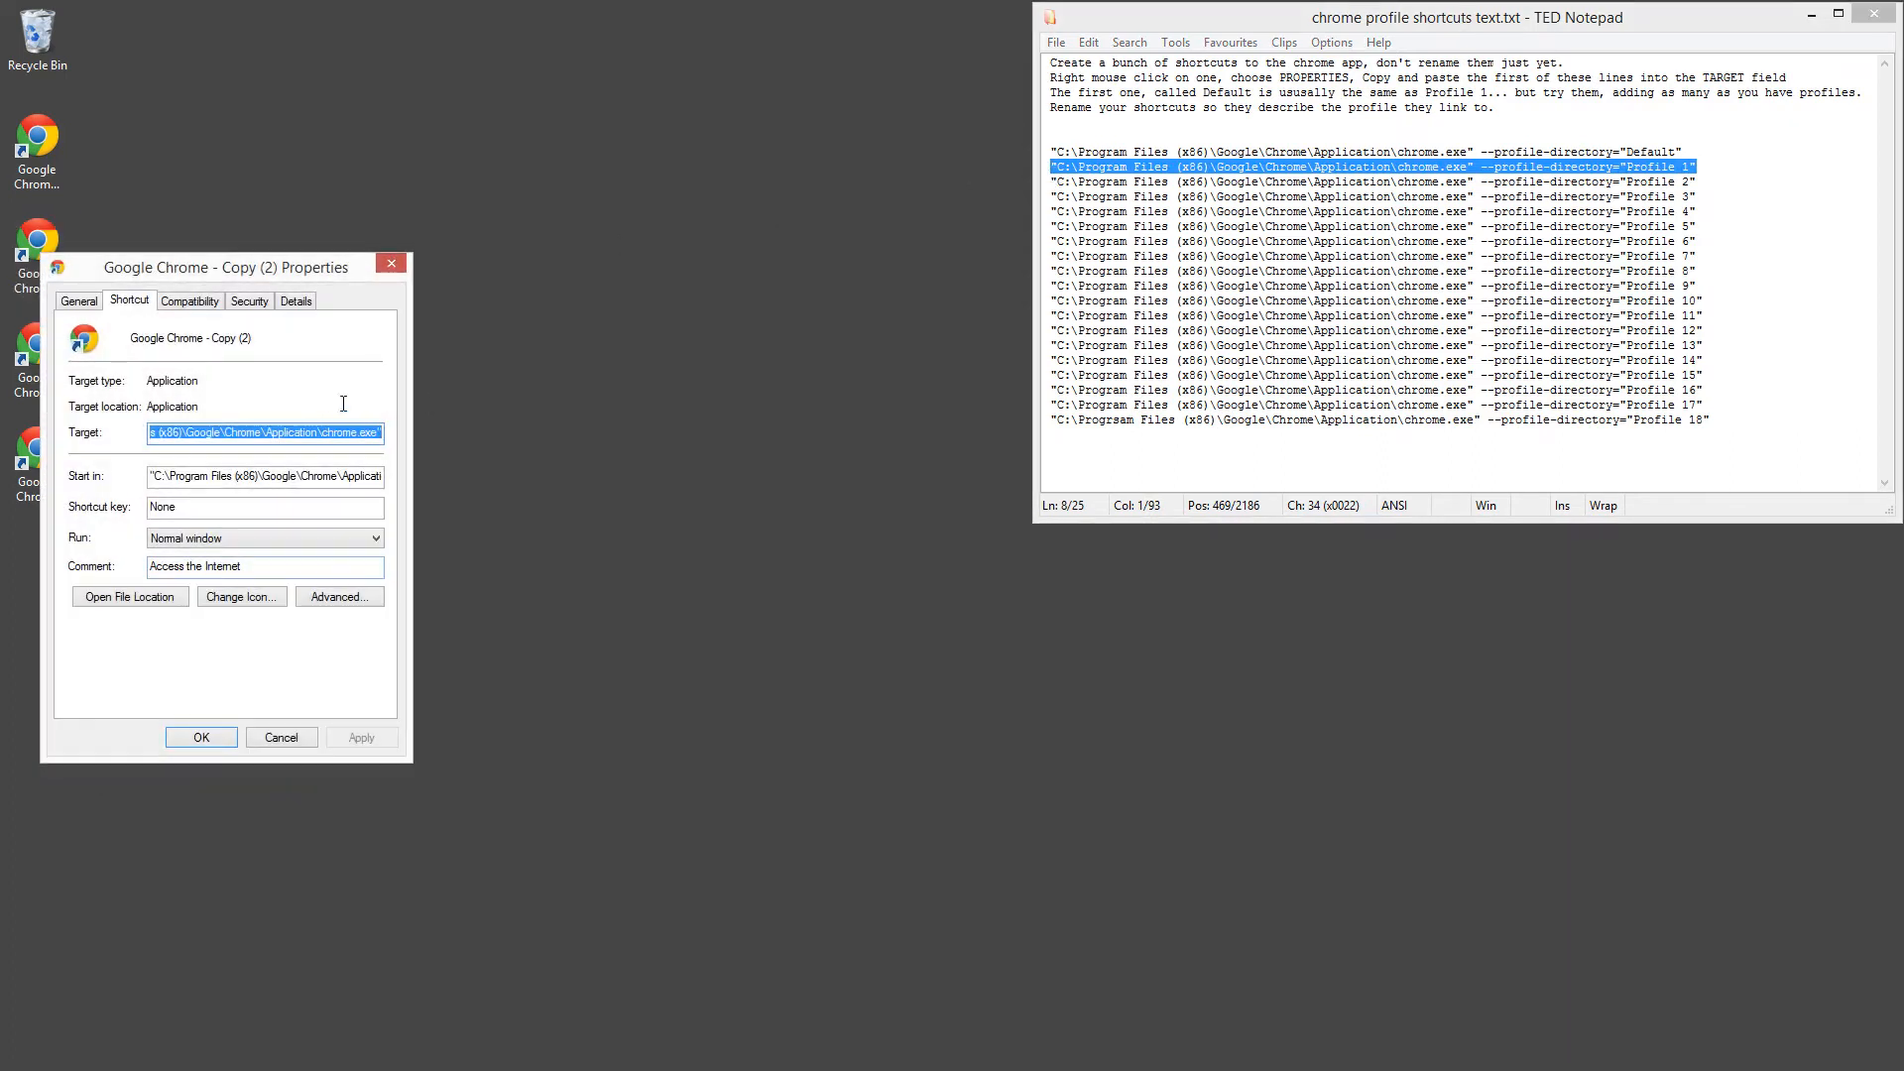
pyautogui.hotkey('ctrl', 'v')
pyautogui.click(204, 737)
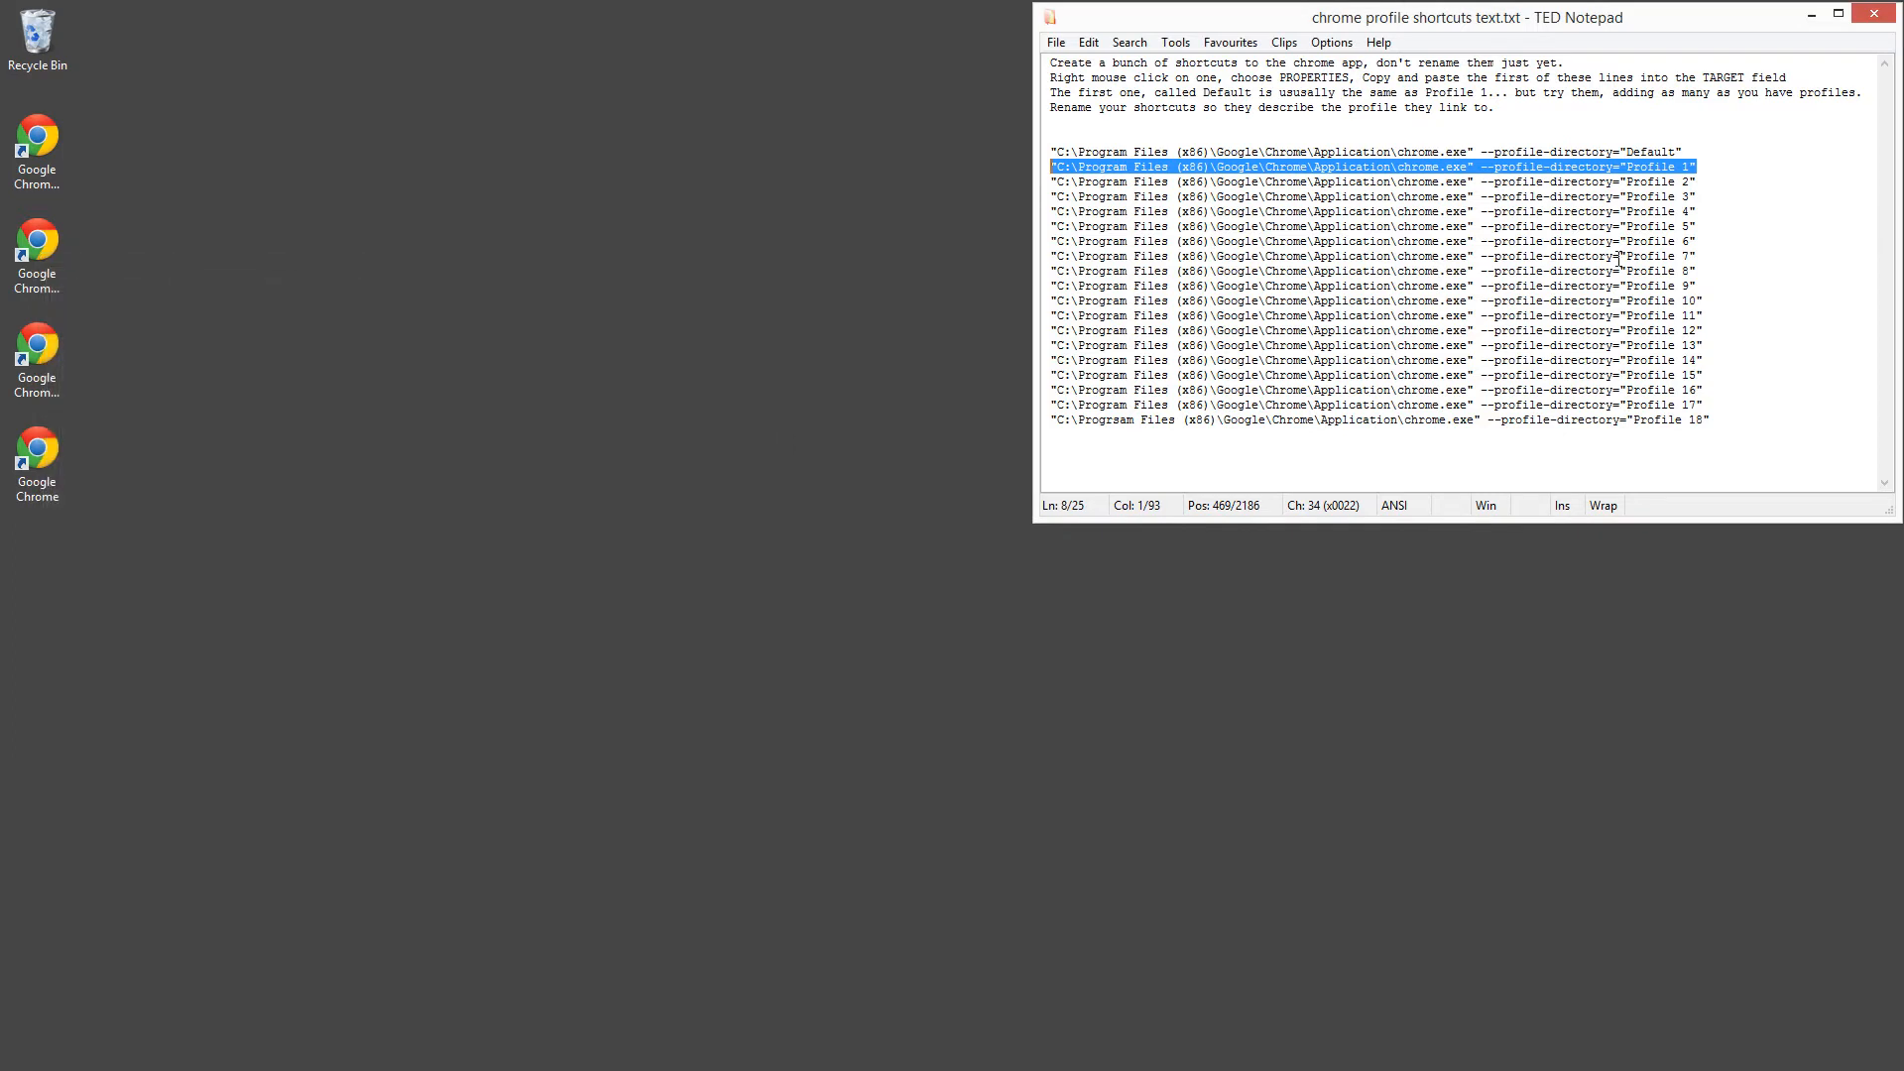
# Step: Replace the target of the "Google Chrome - Copy (3)" shortcut with the text file's line ending in --profile-directory="Profile 2"
pyautogui.moveTo(1705, 182); pyautogui.dragTo(1048, 187)
pyautogui.hotkey('ctrl', 'c')
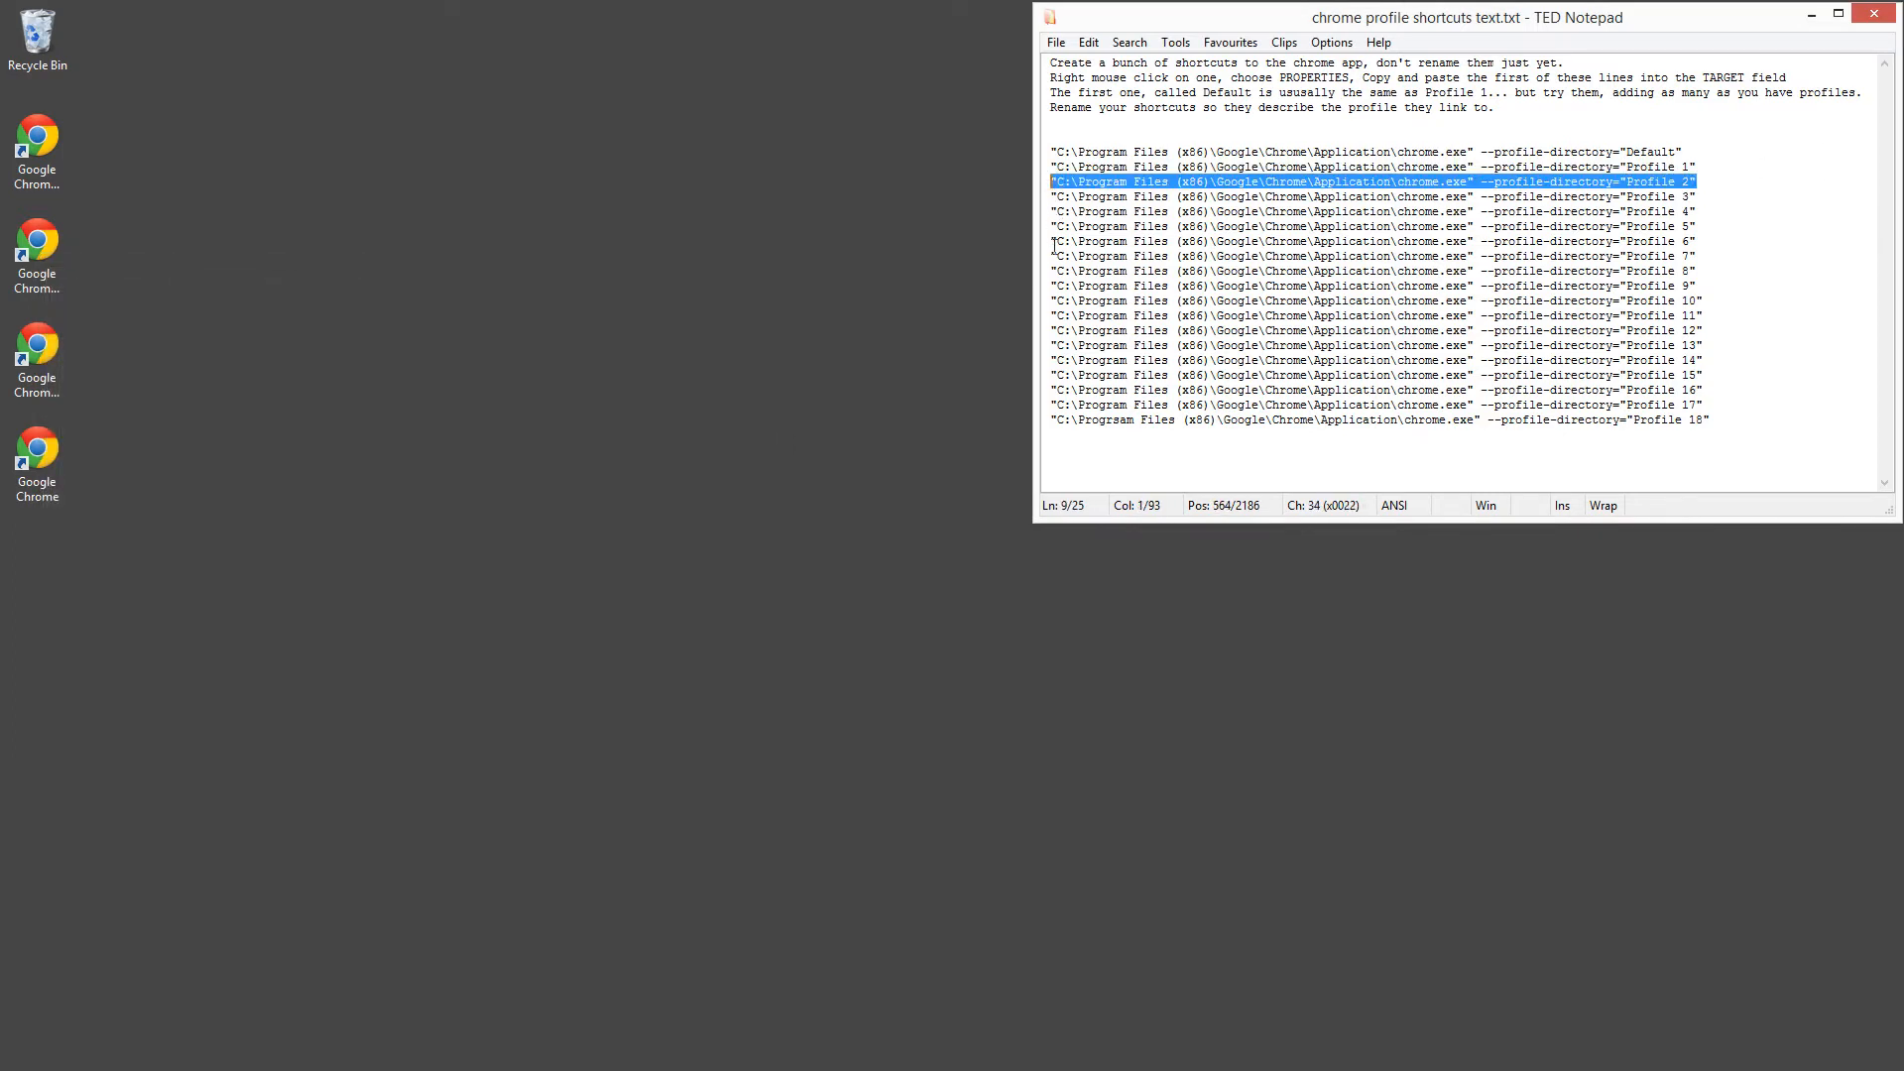
pyautogui.click(24, 345)
pyautogui.rightClick(23, 345)
pyautogui.click(60, 863)
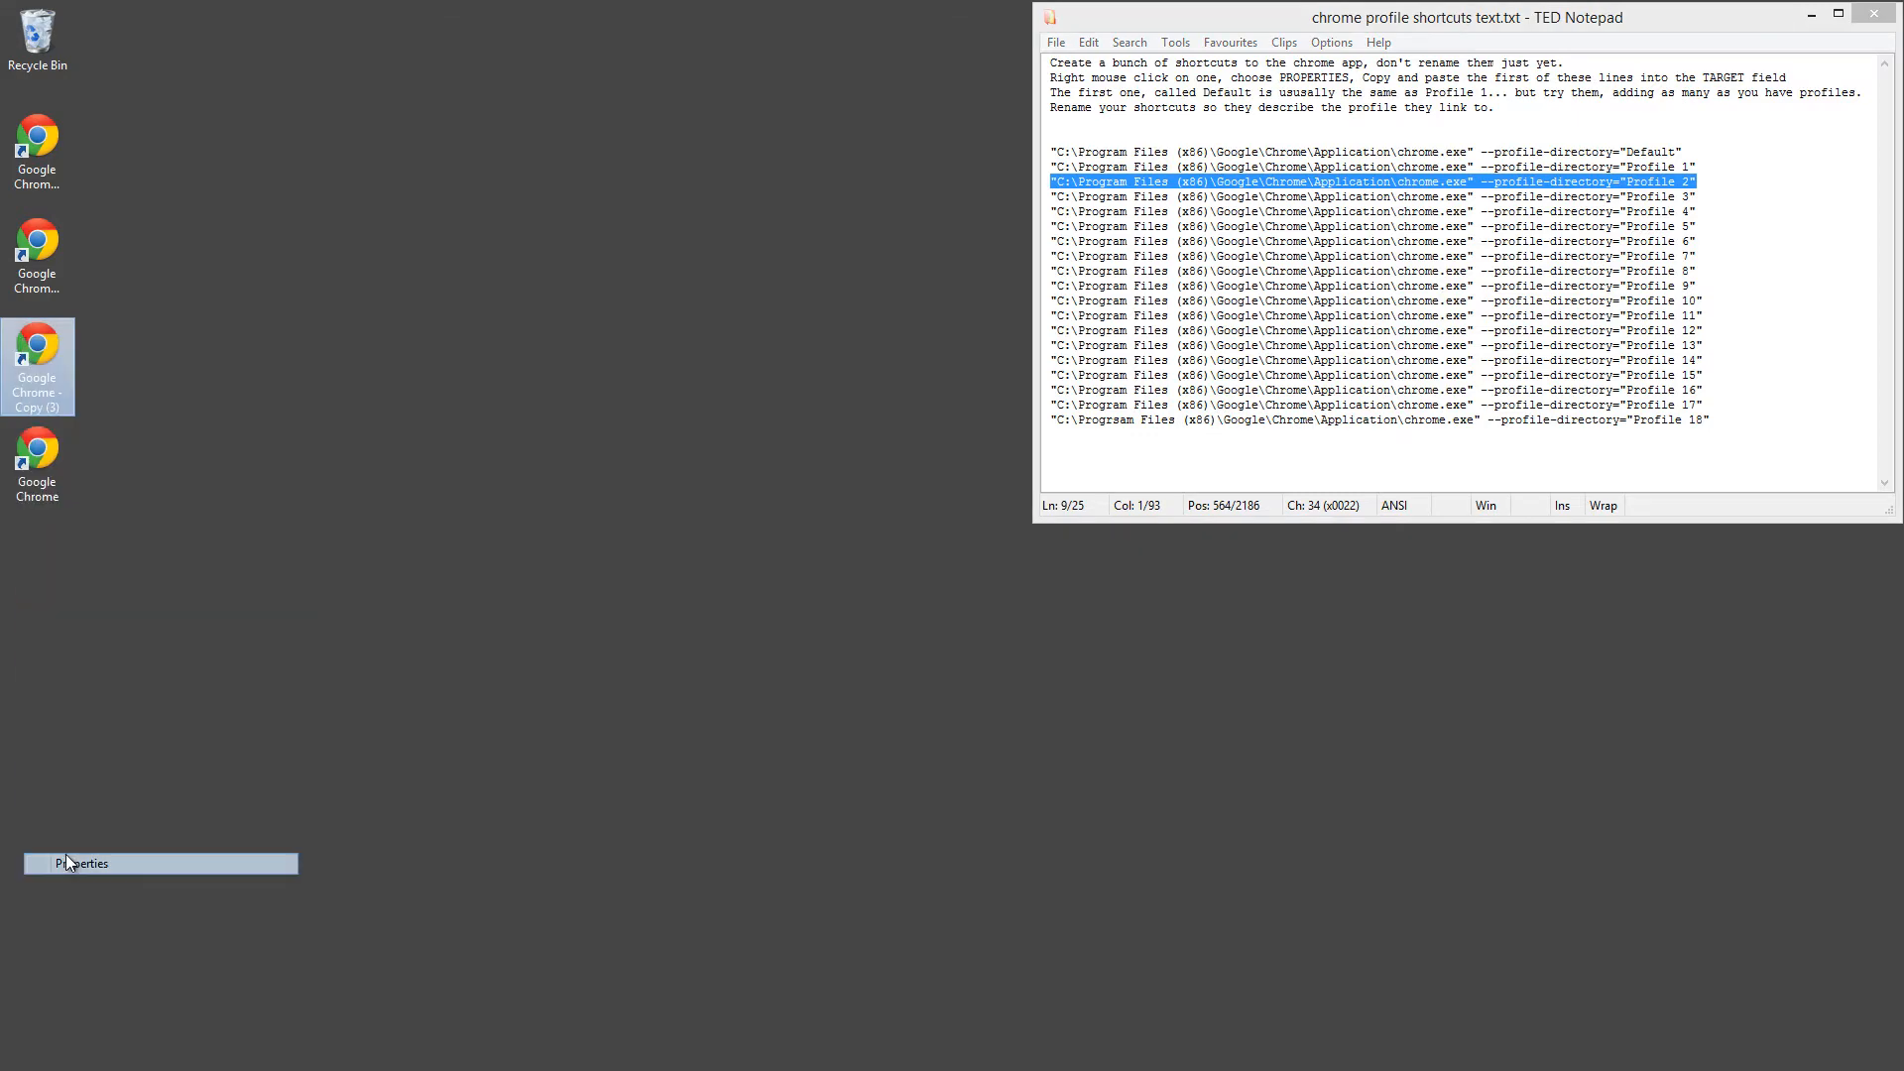
pyautogui.hotkey('ctrl', 'v')
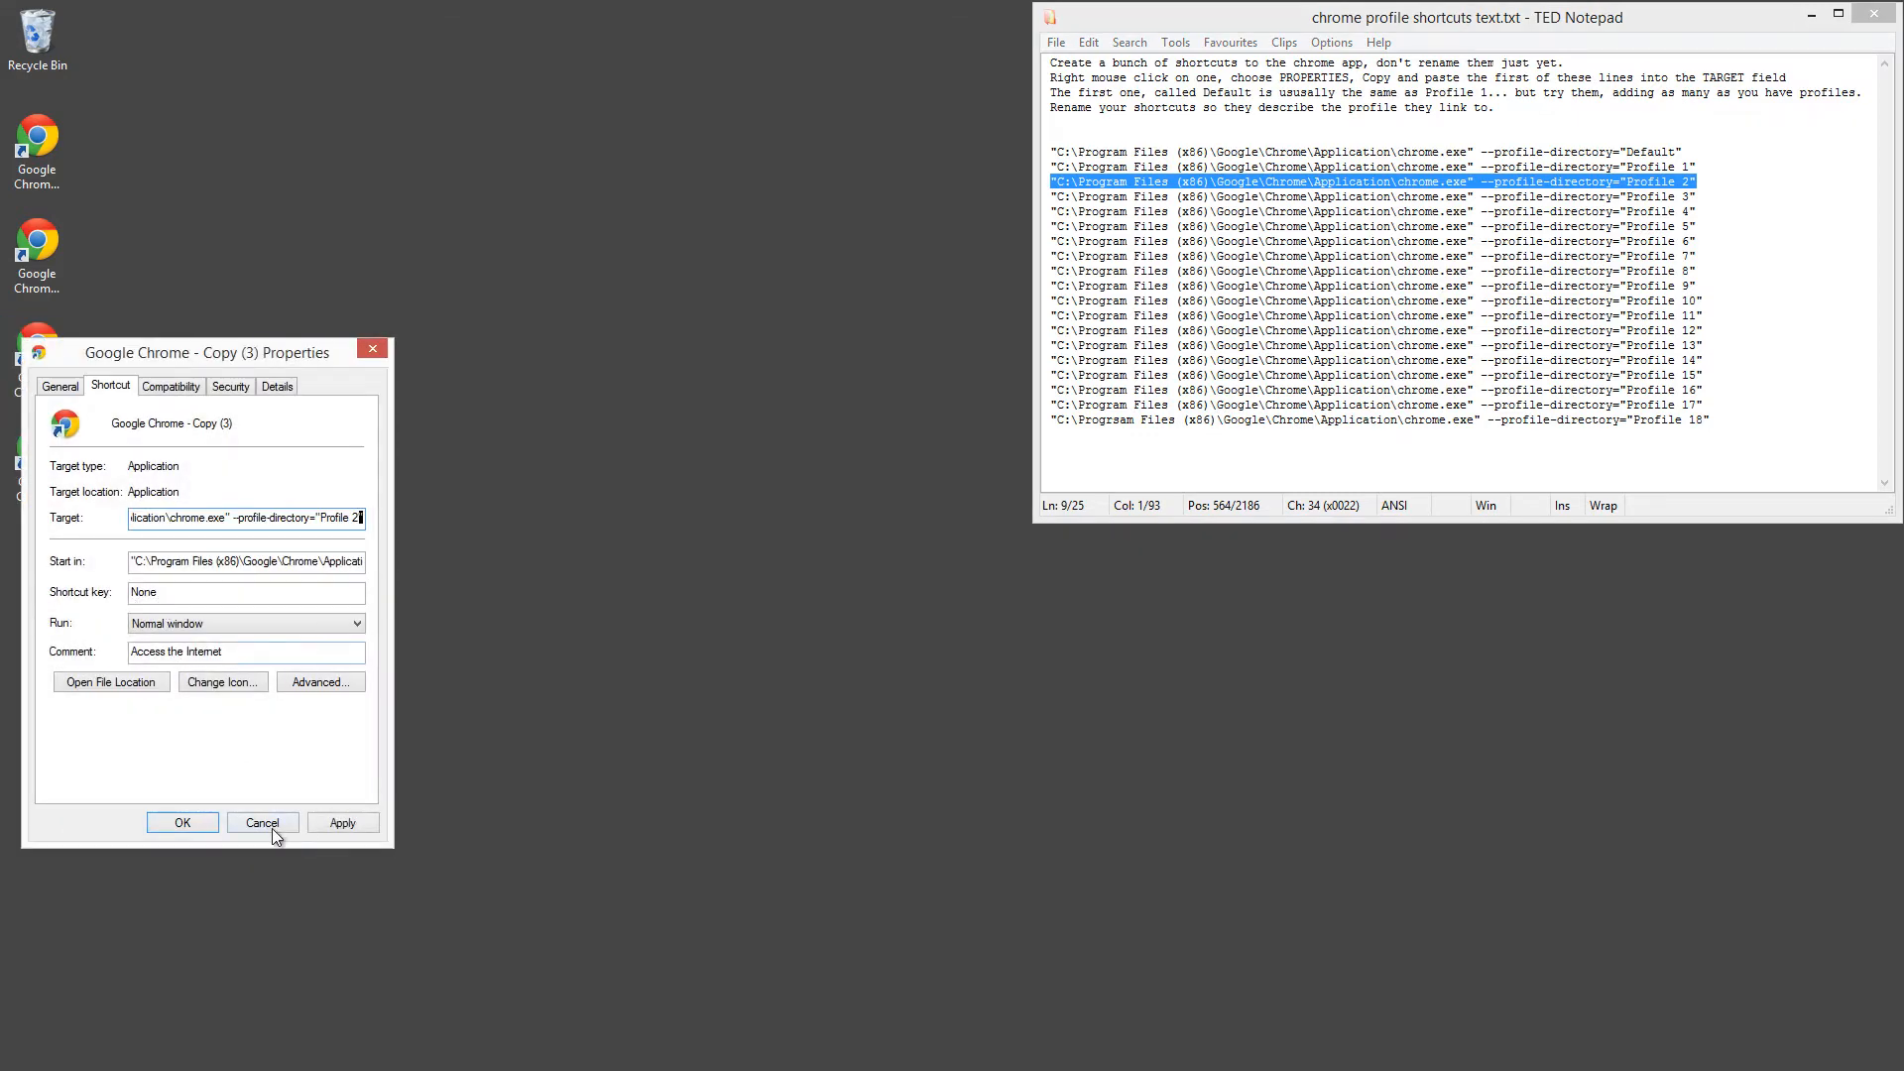
pyautogui.click(182, 822)
# Step: Replace the target of the original "Google Chrome" desktop shortcut with the text file's line ending in --profile-directory="Profile 3"
pyautogui.moveTo(1698, 197); pyautogui.dragTo(1020, 197)
pyautogui.hotkey('ctrl', 'c')
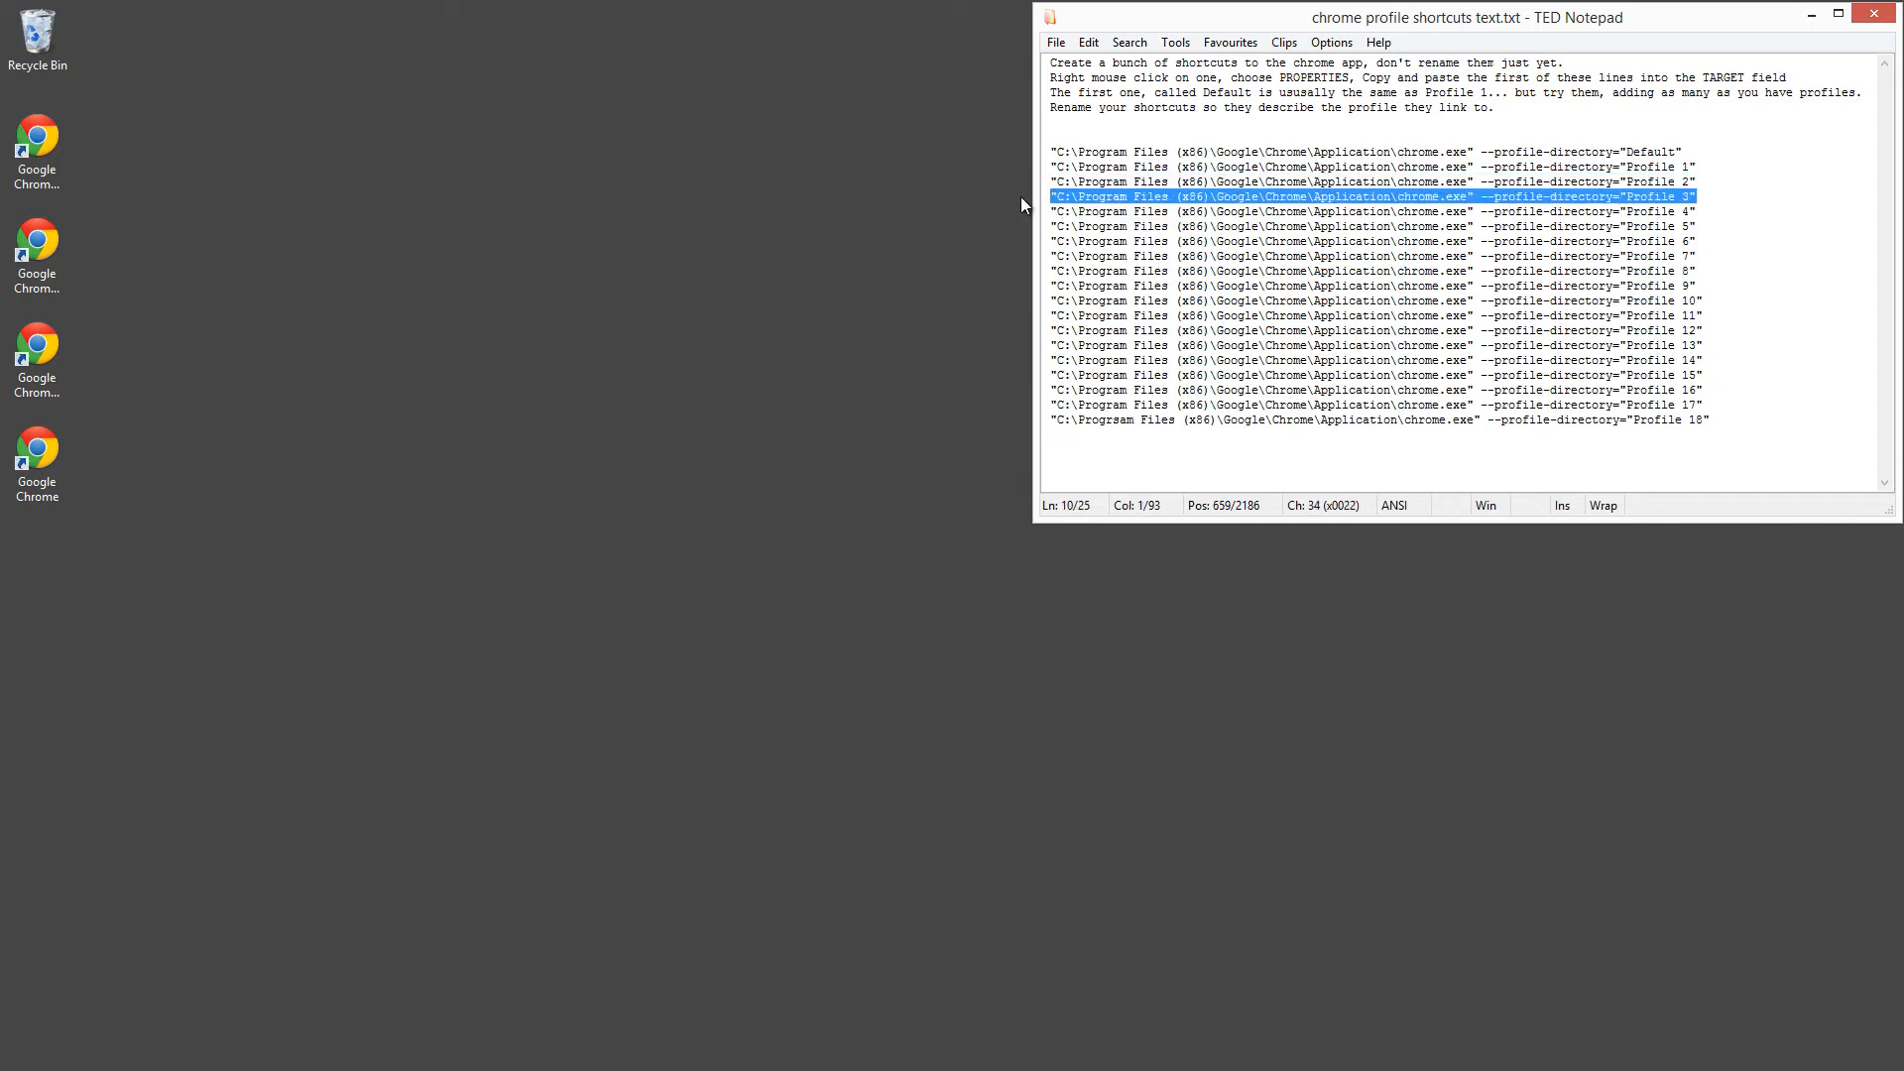
pyautogui.rightClick(55, 455)
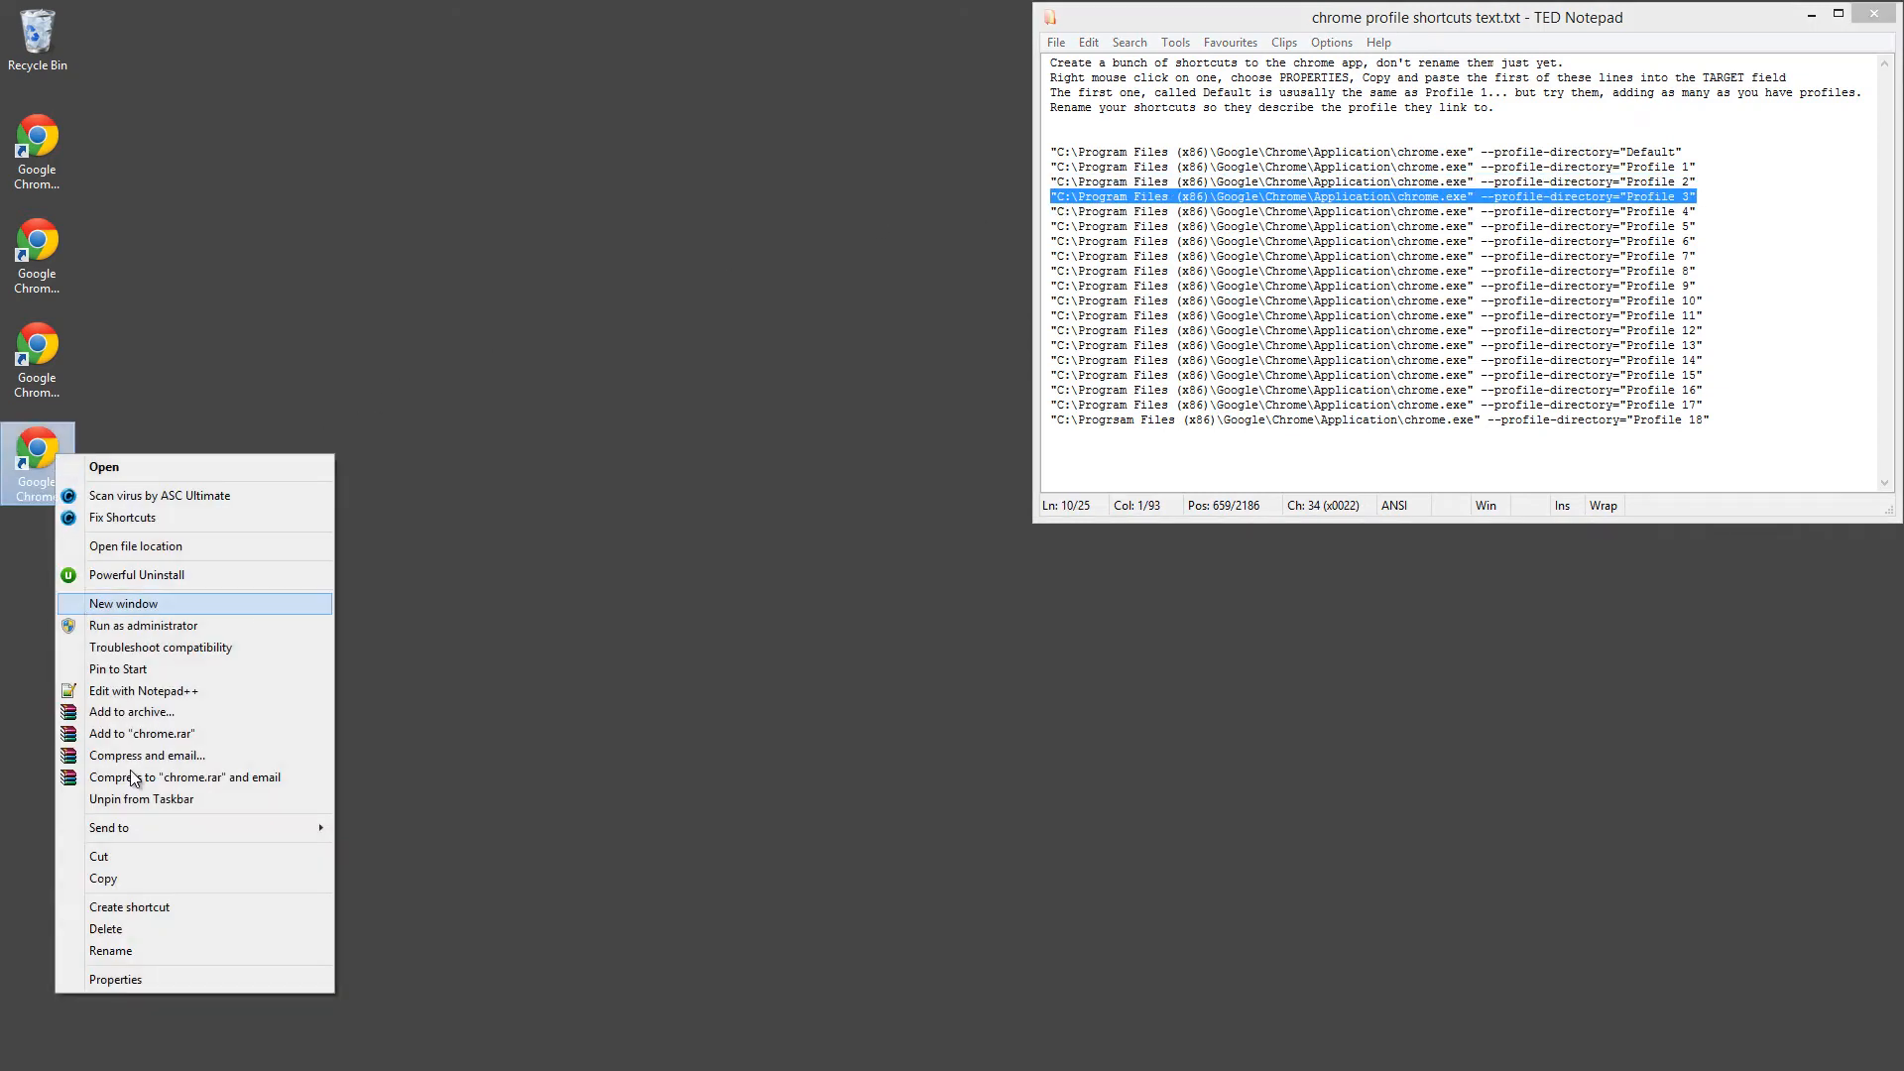
pyautogui.click(145, 979)
pyautogui.hotkey('ctrl', 'v')
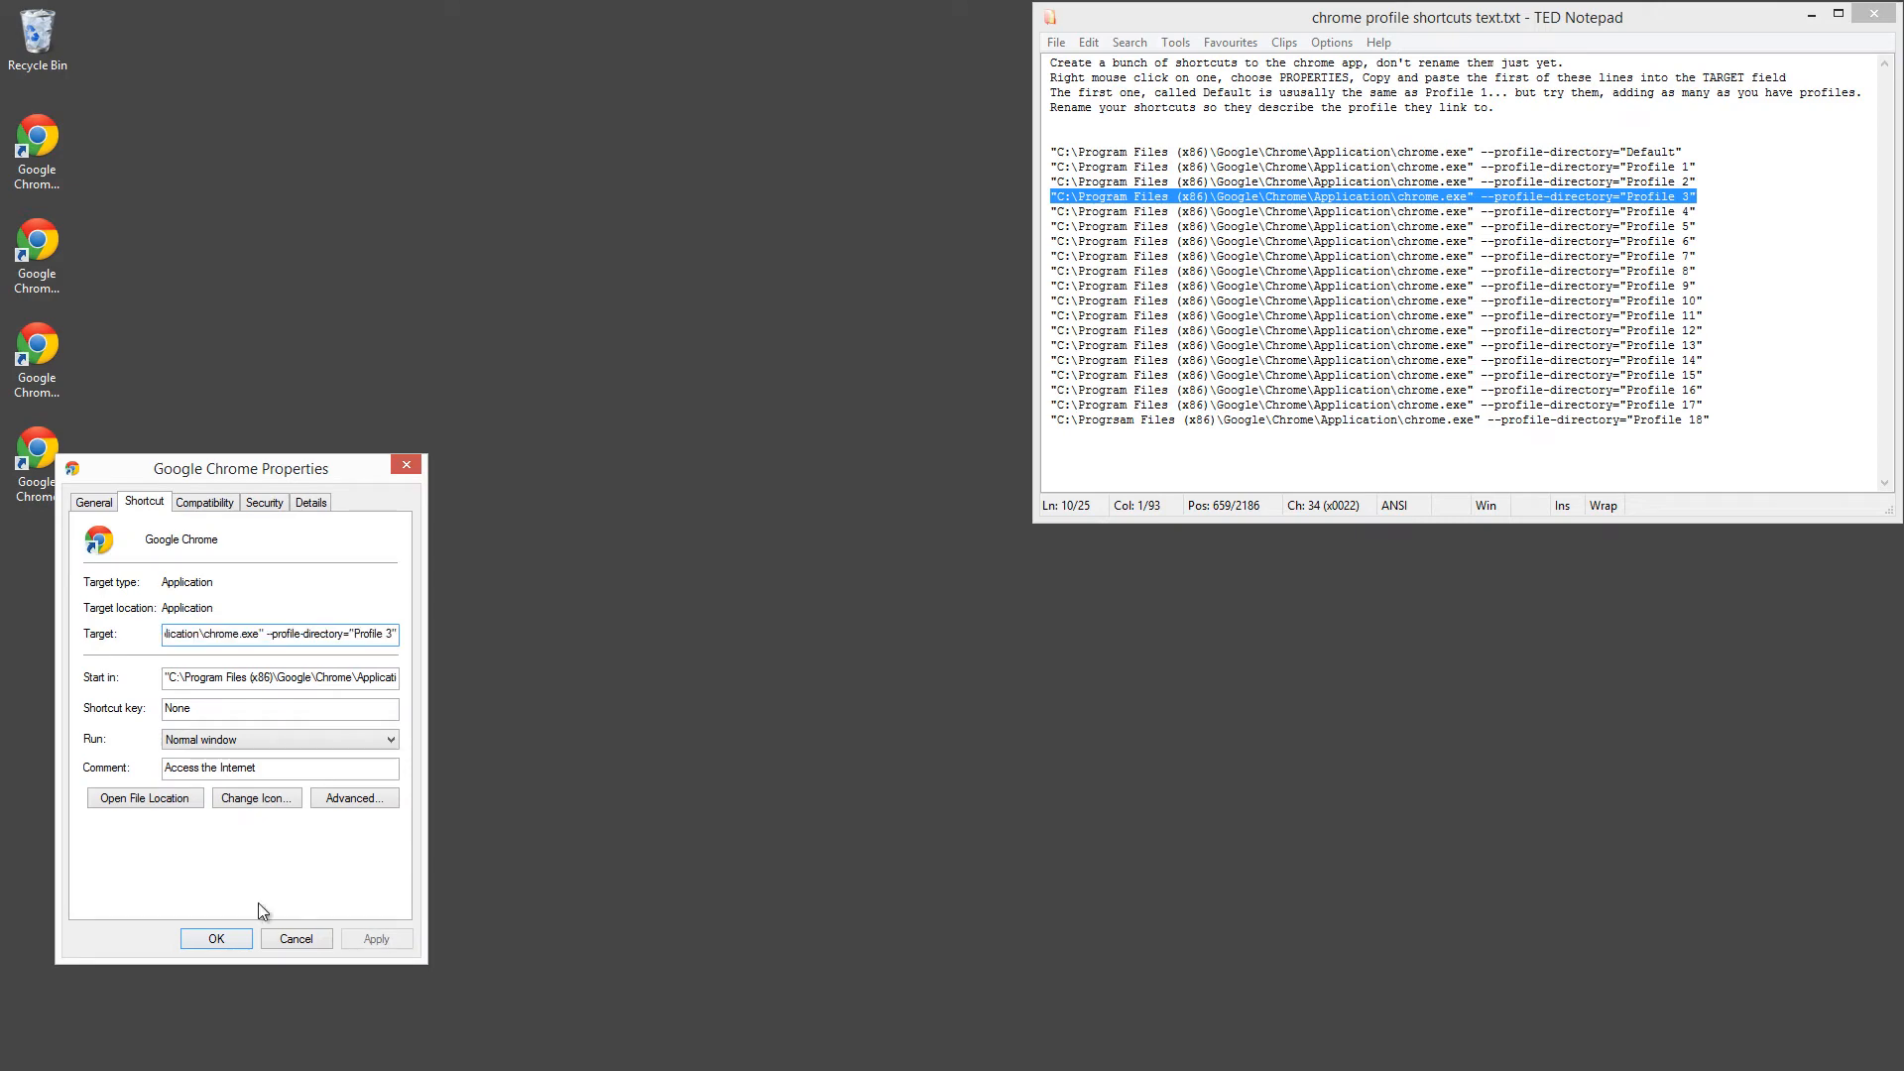
pyautogui.click(207, 937)
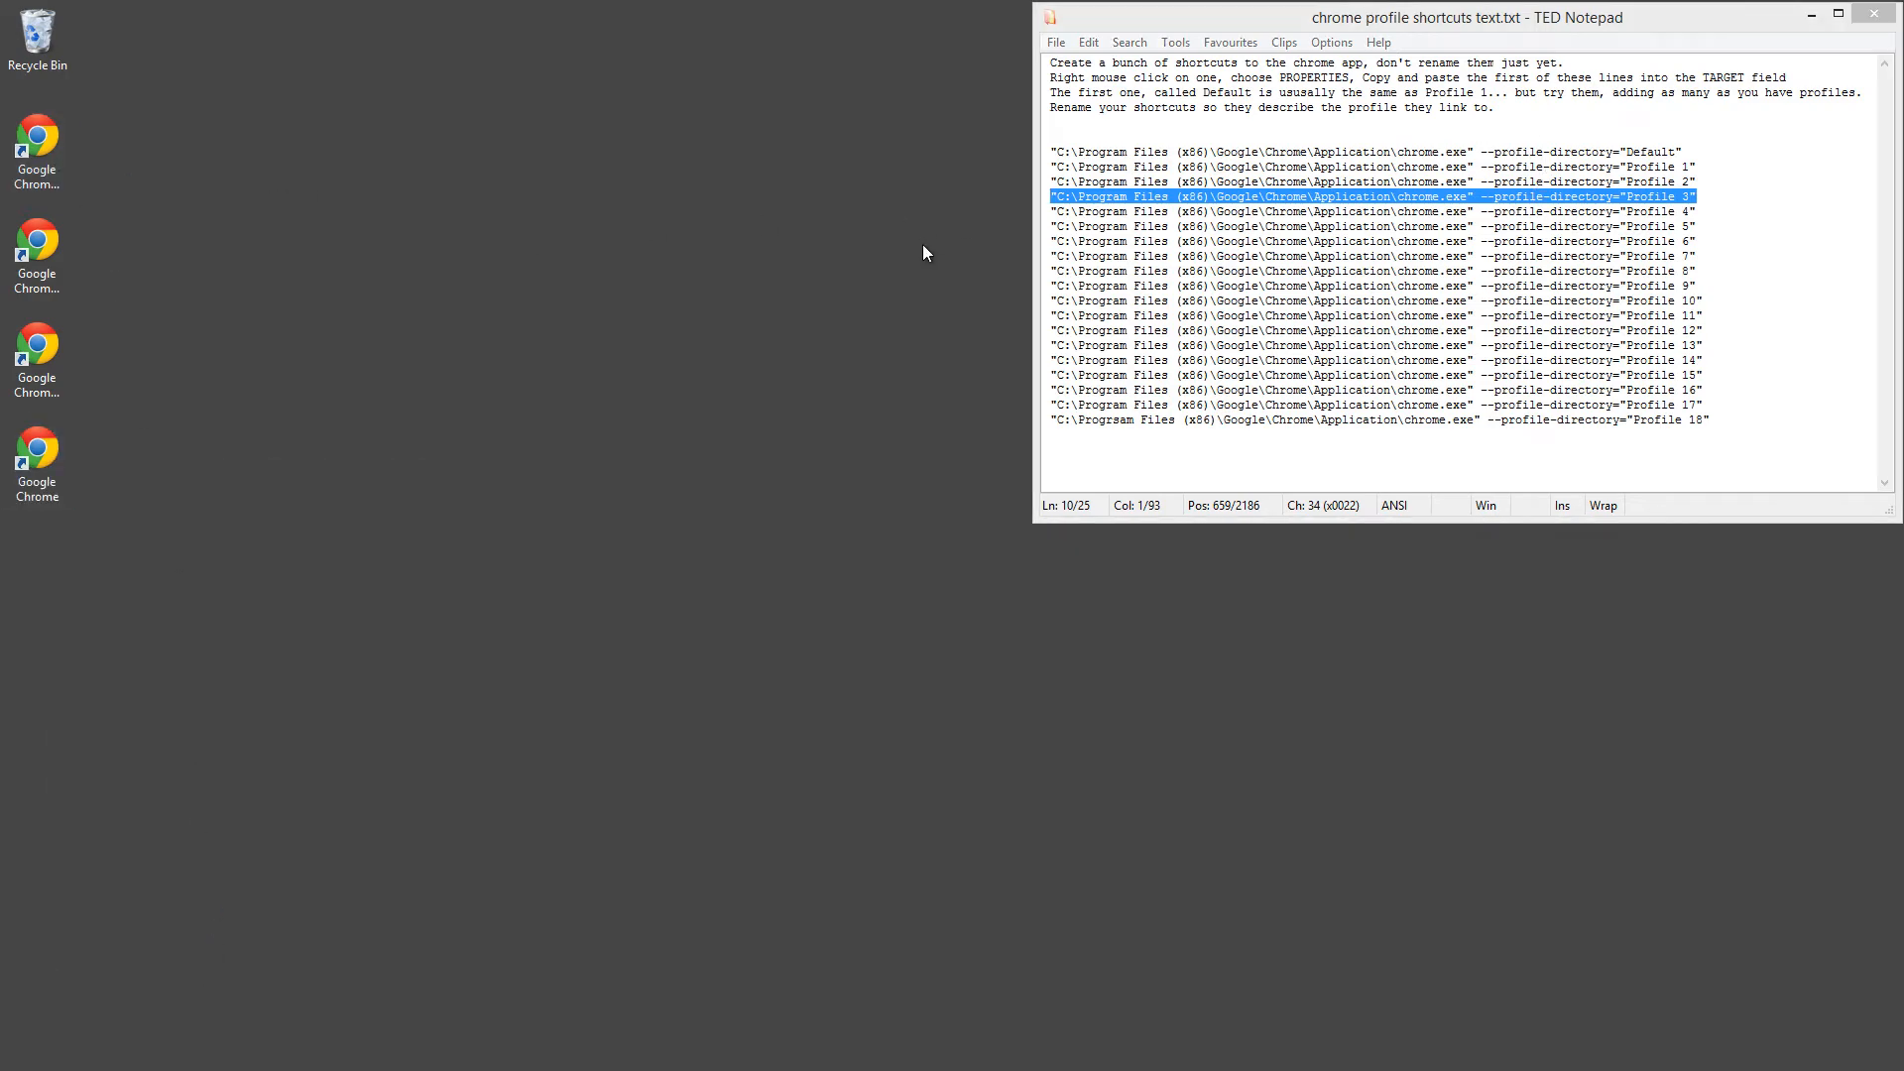
# Step: Launch the Default-profile shortcut, check in the browser's user list which profile is active, and close the window
pyautogui.click(1230, 420)
pyautogui.click(91, 317)
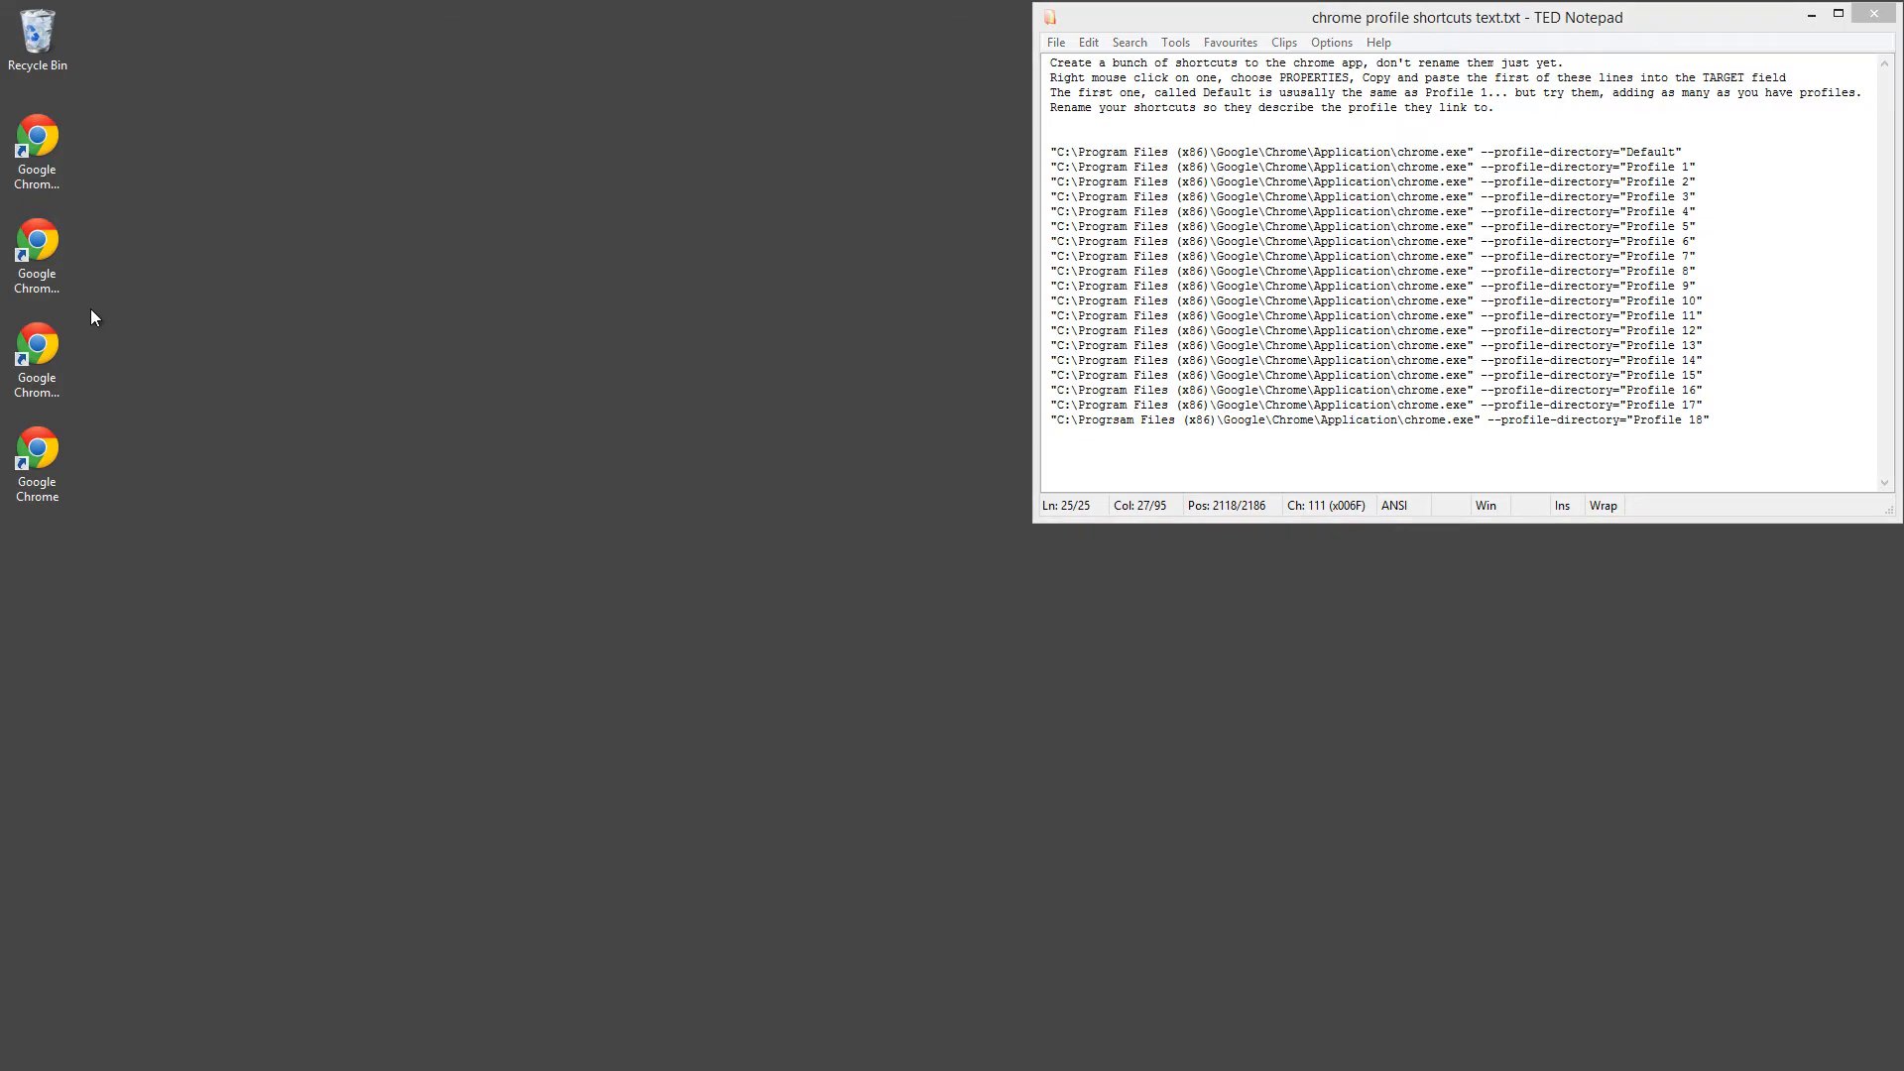
pyautogui.click(44, 150)
pyautogui.doubleClick(43, 151)
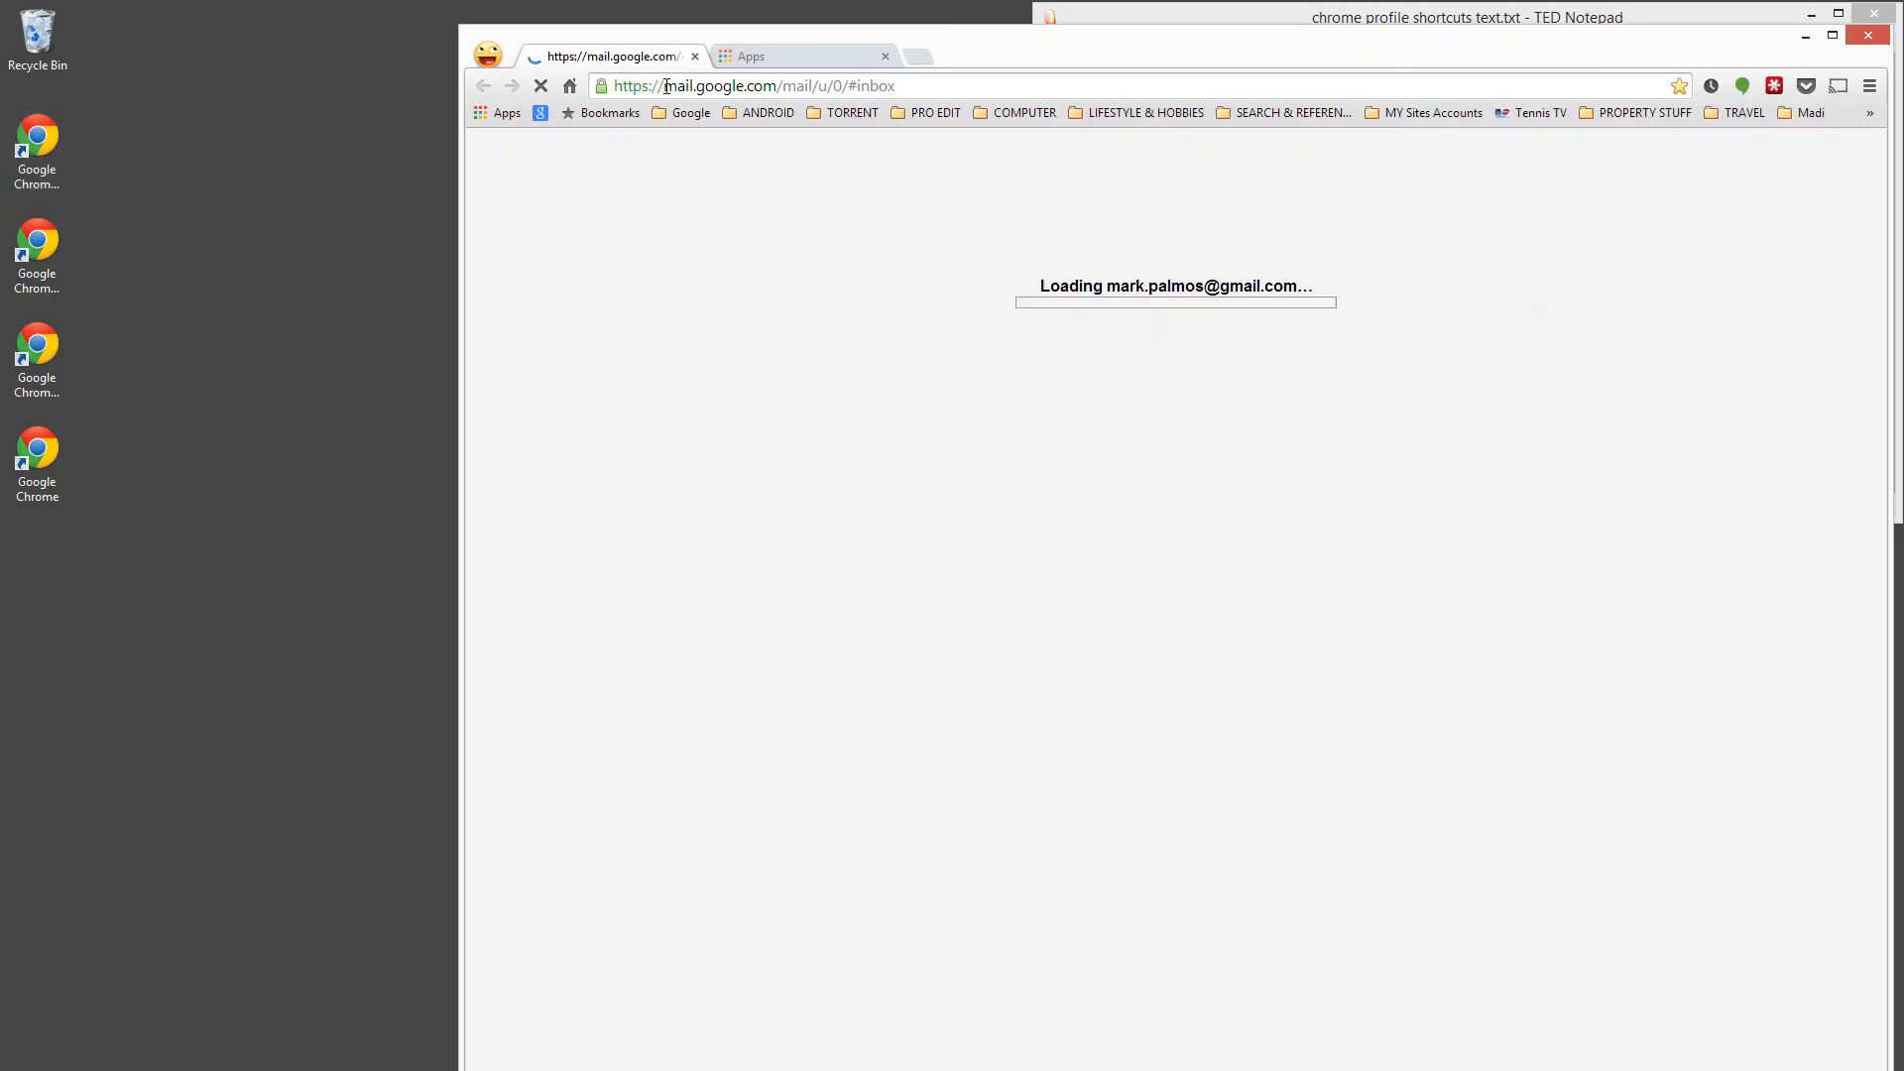
pyautogui.click(487, 54)
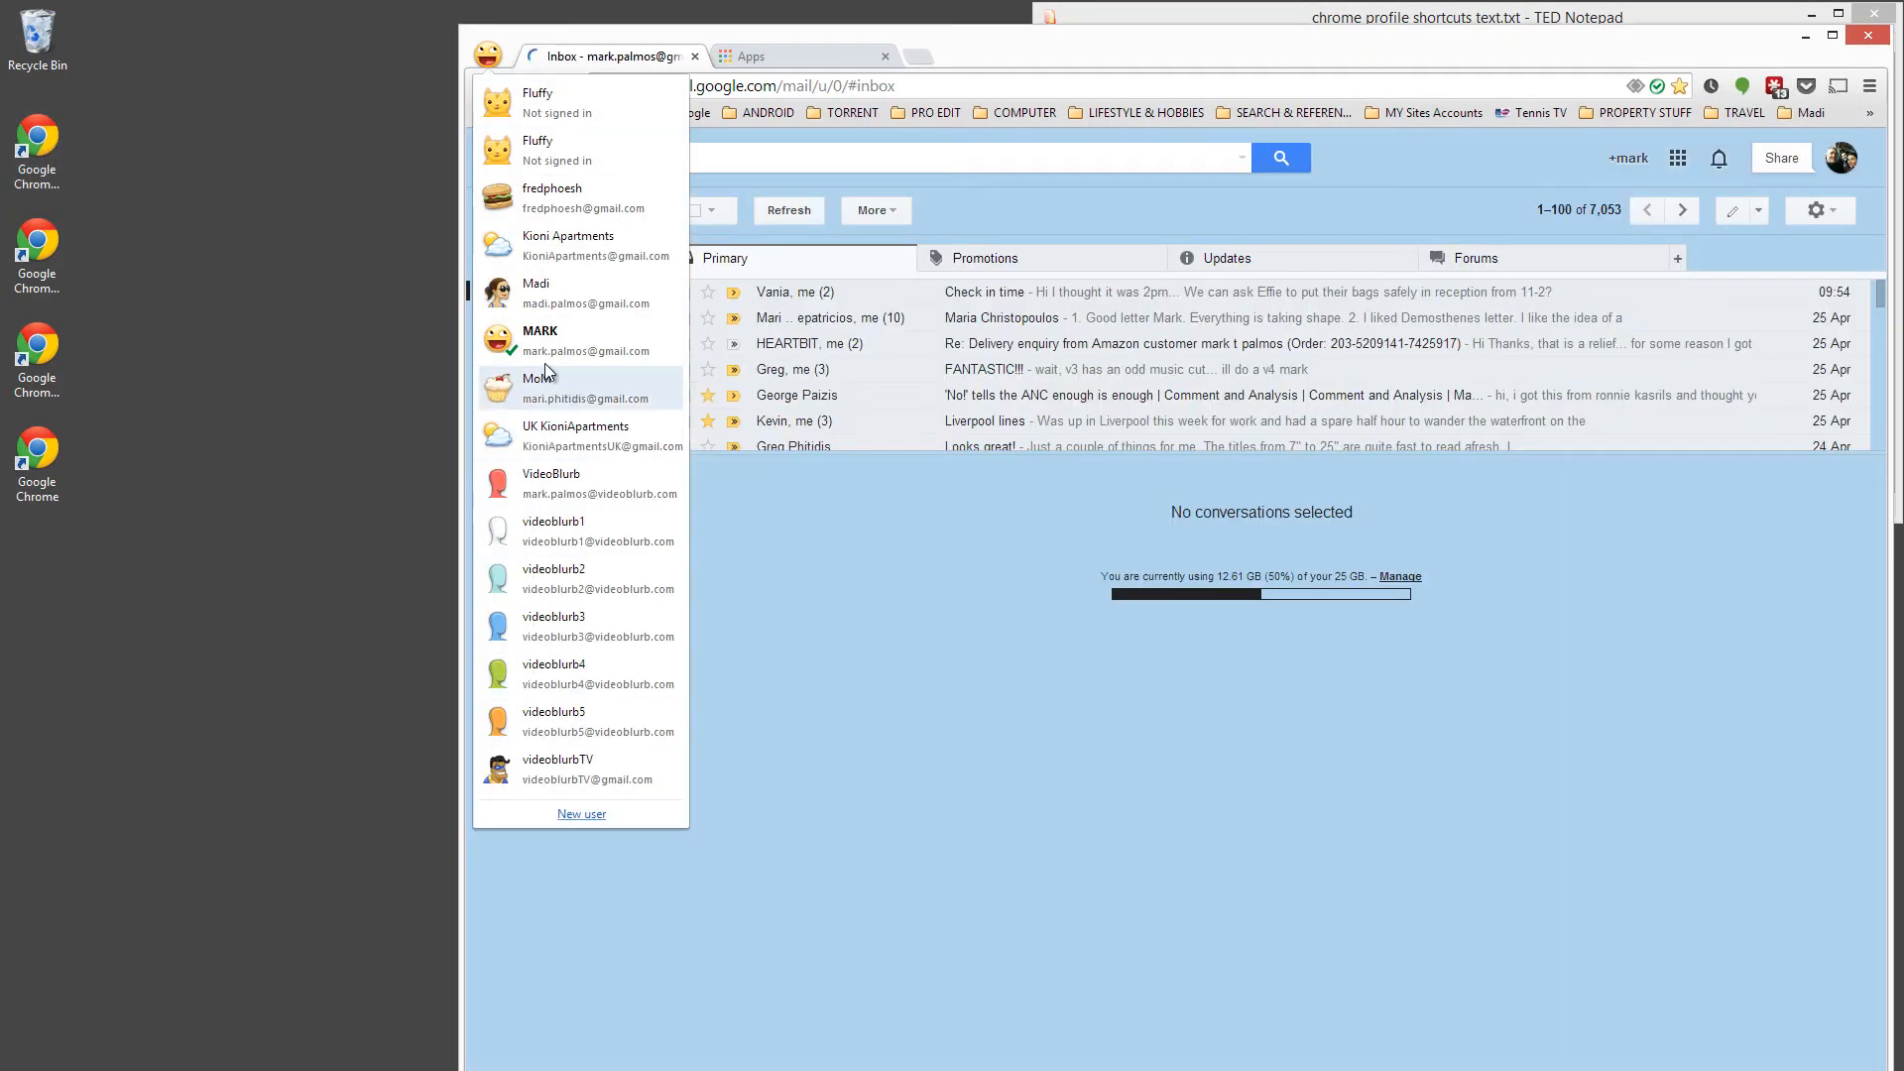
pyautogui.click(1868, 35)
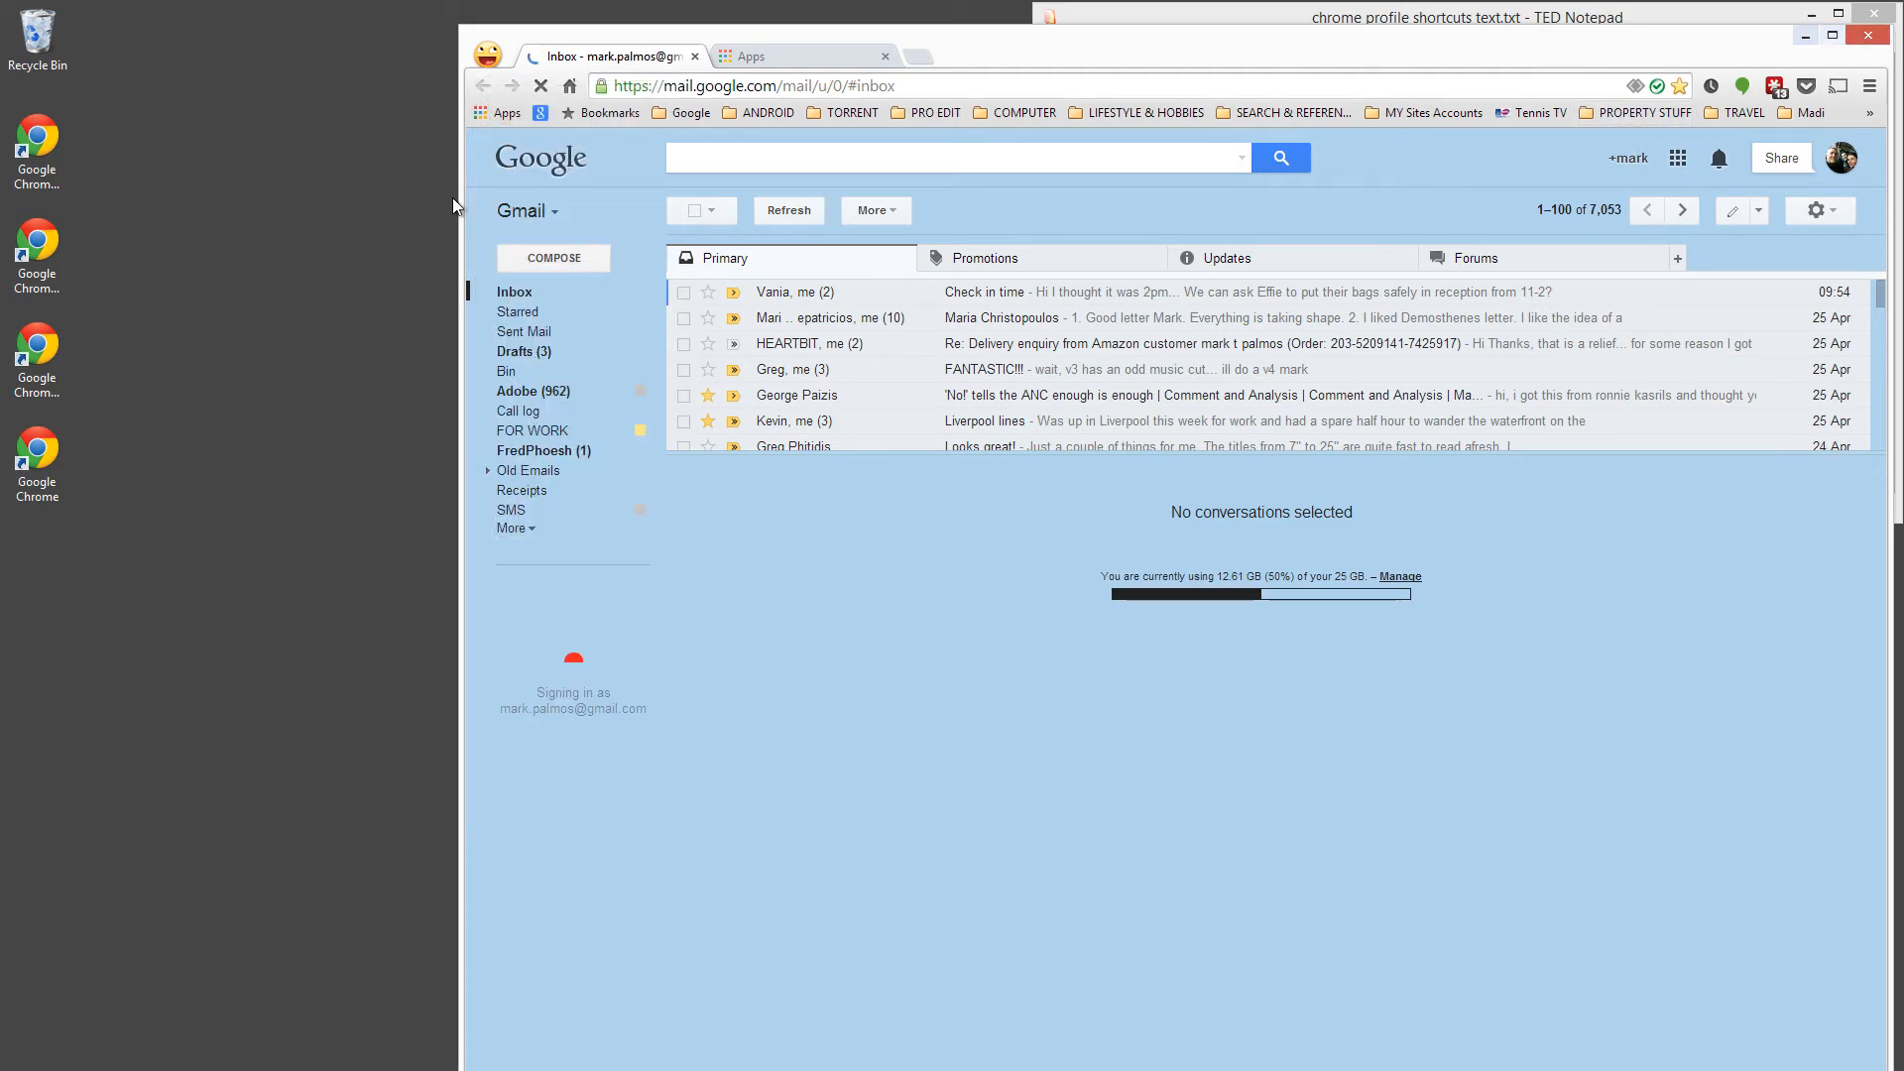
pyautogui.click(1868, 34)
# Step: Launch the Profile 1 shortcut and check in the browser's user list which profile is active
pyautogui.click(37, 256)
pyautogui.doubleClick(38, 256)
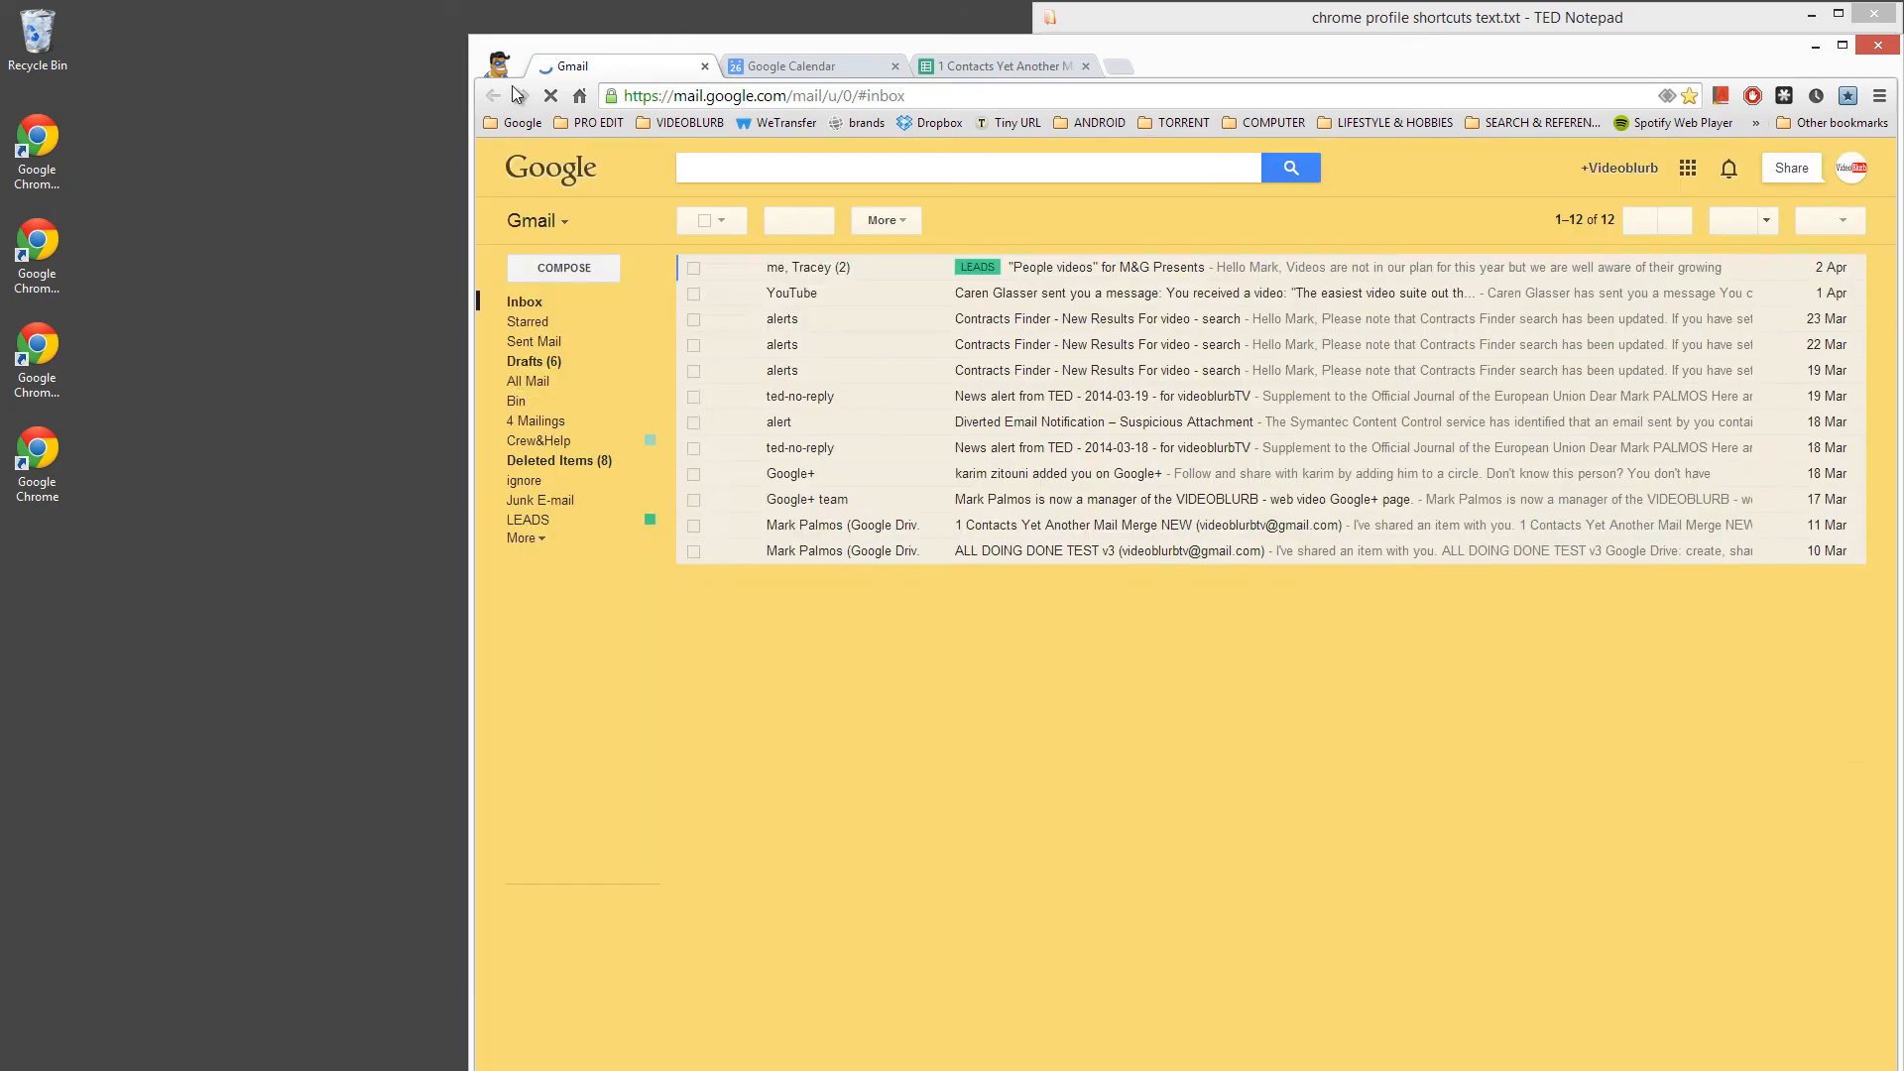
pyautogui.click(498, 62)
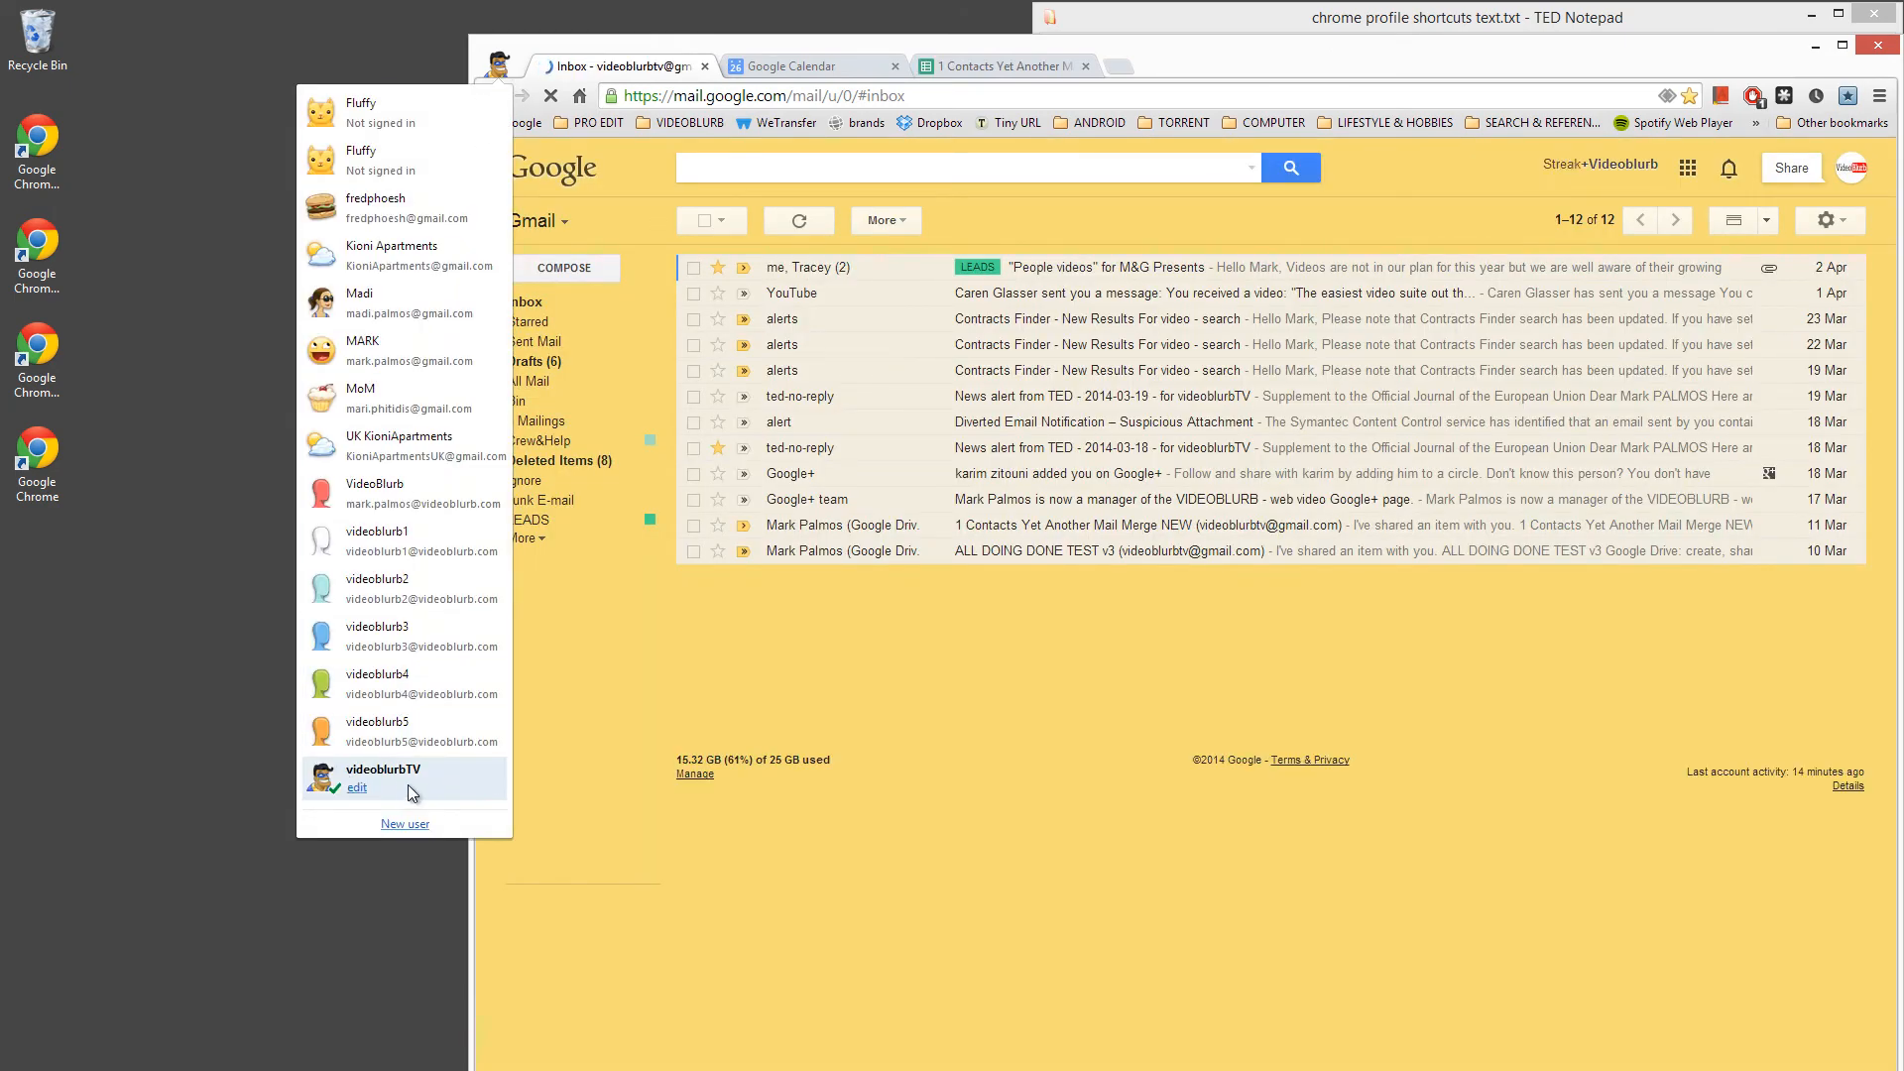
# Step: With the Profile 1 window closed, launch the Profile 2 shortcut, check in the browser's user list which profile is active, and close the window
pyautogui.click(1877, 45)
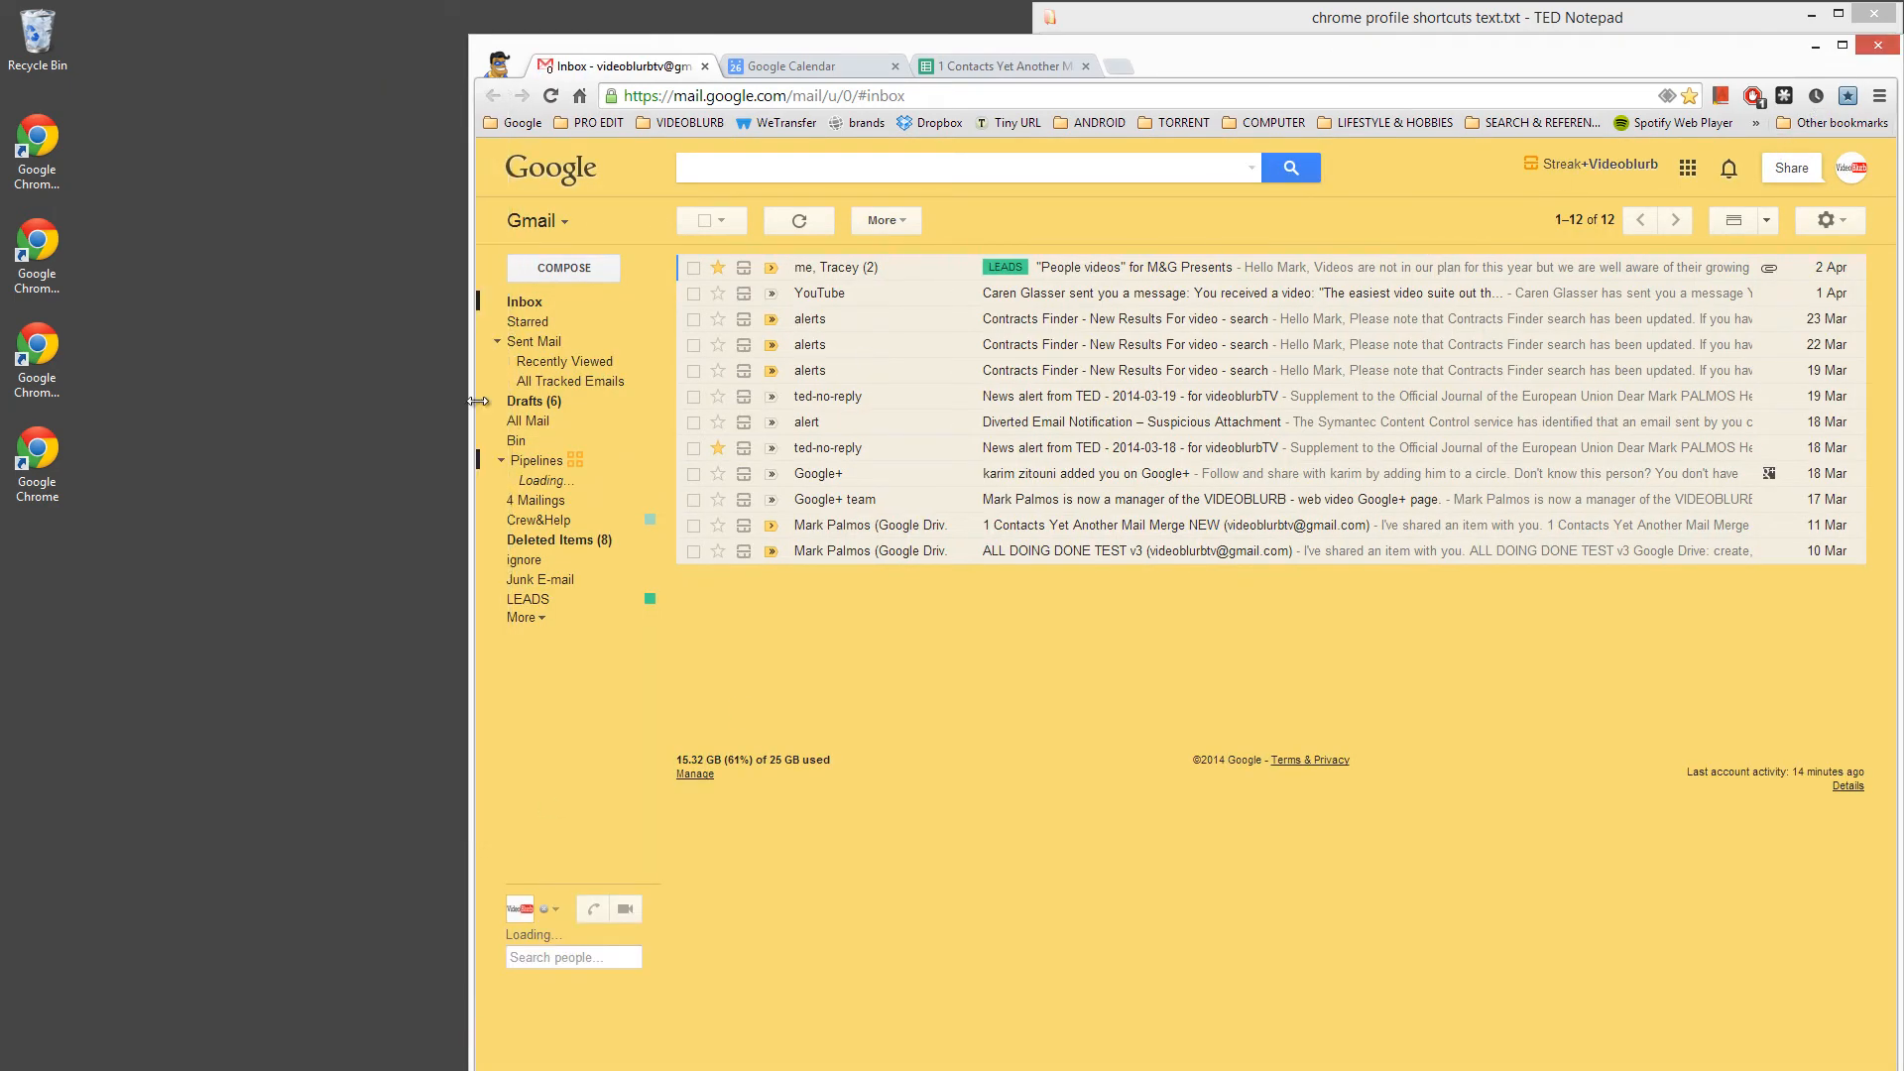
pyautogui.doubleClick(44, 349)
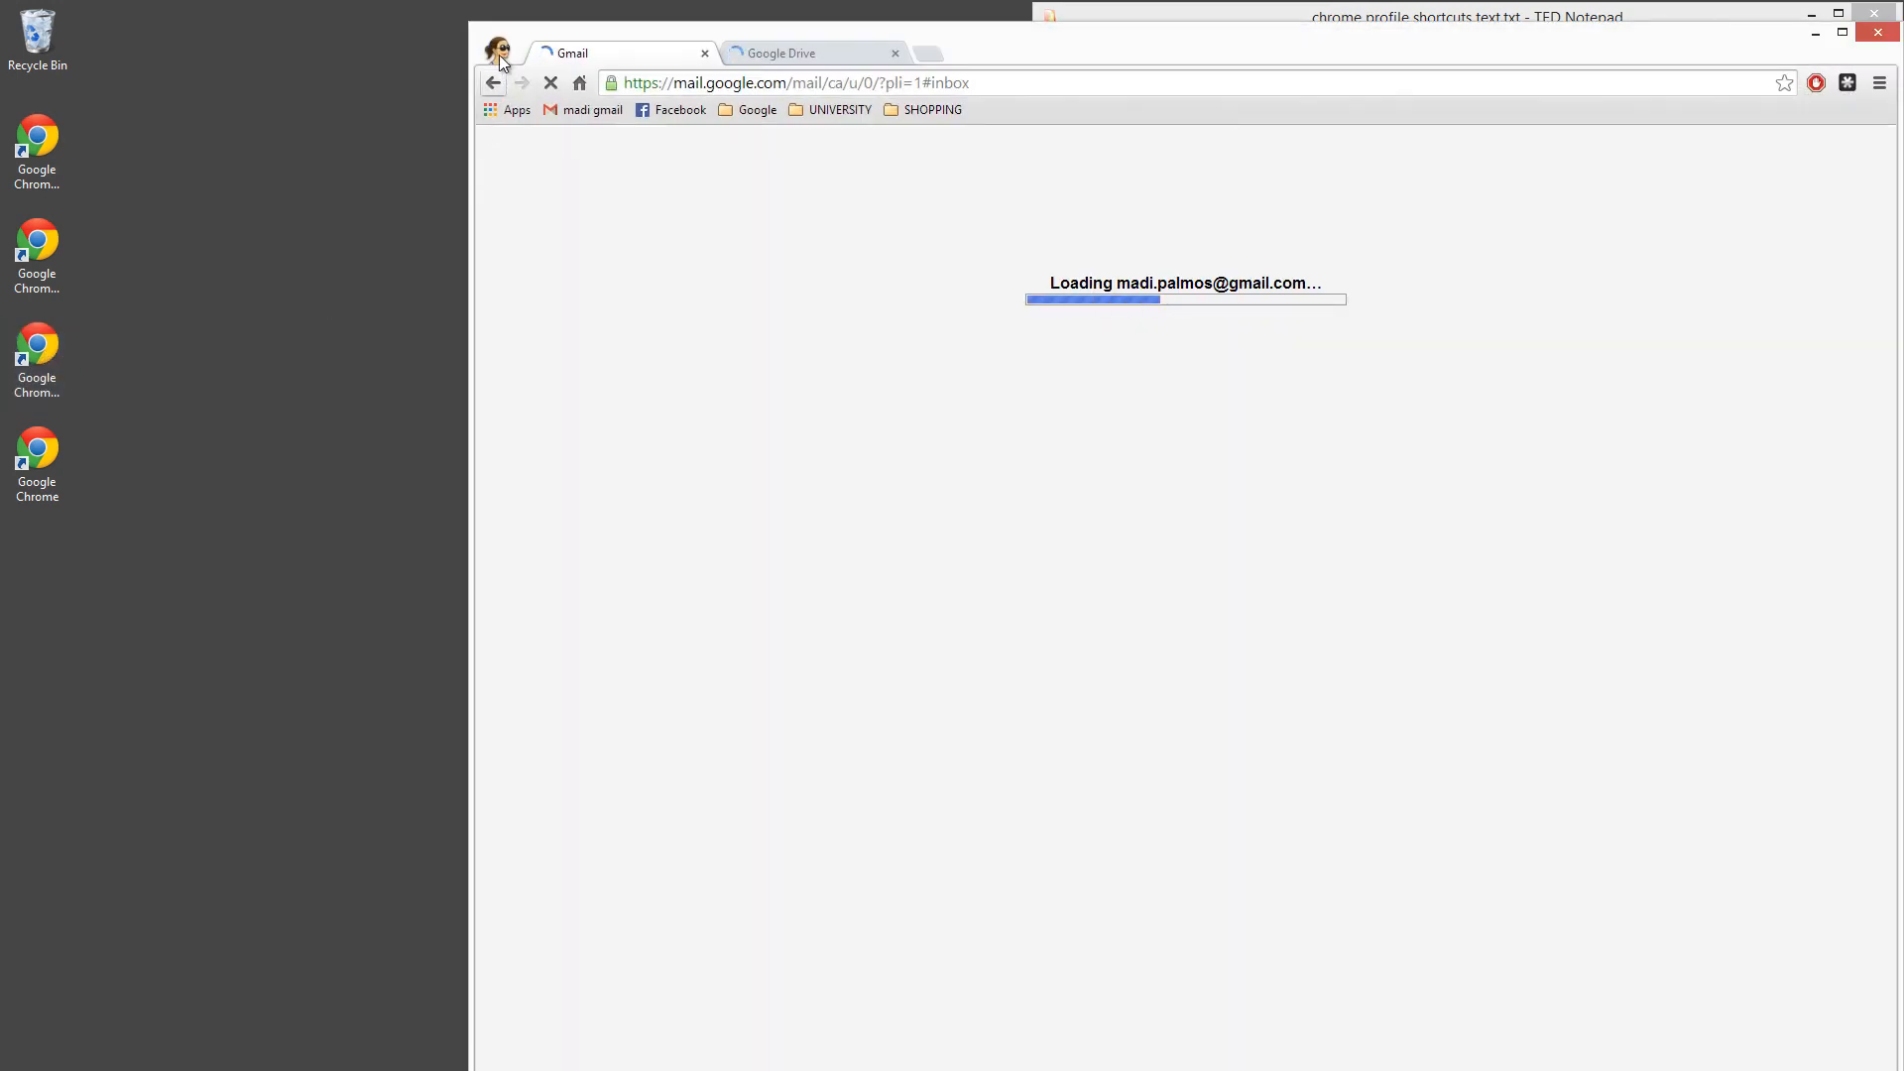
pyautogui.click(497, 56)
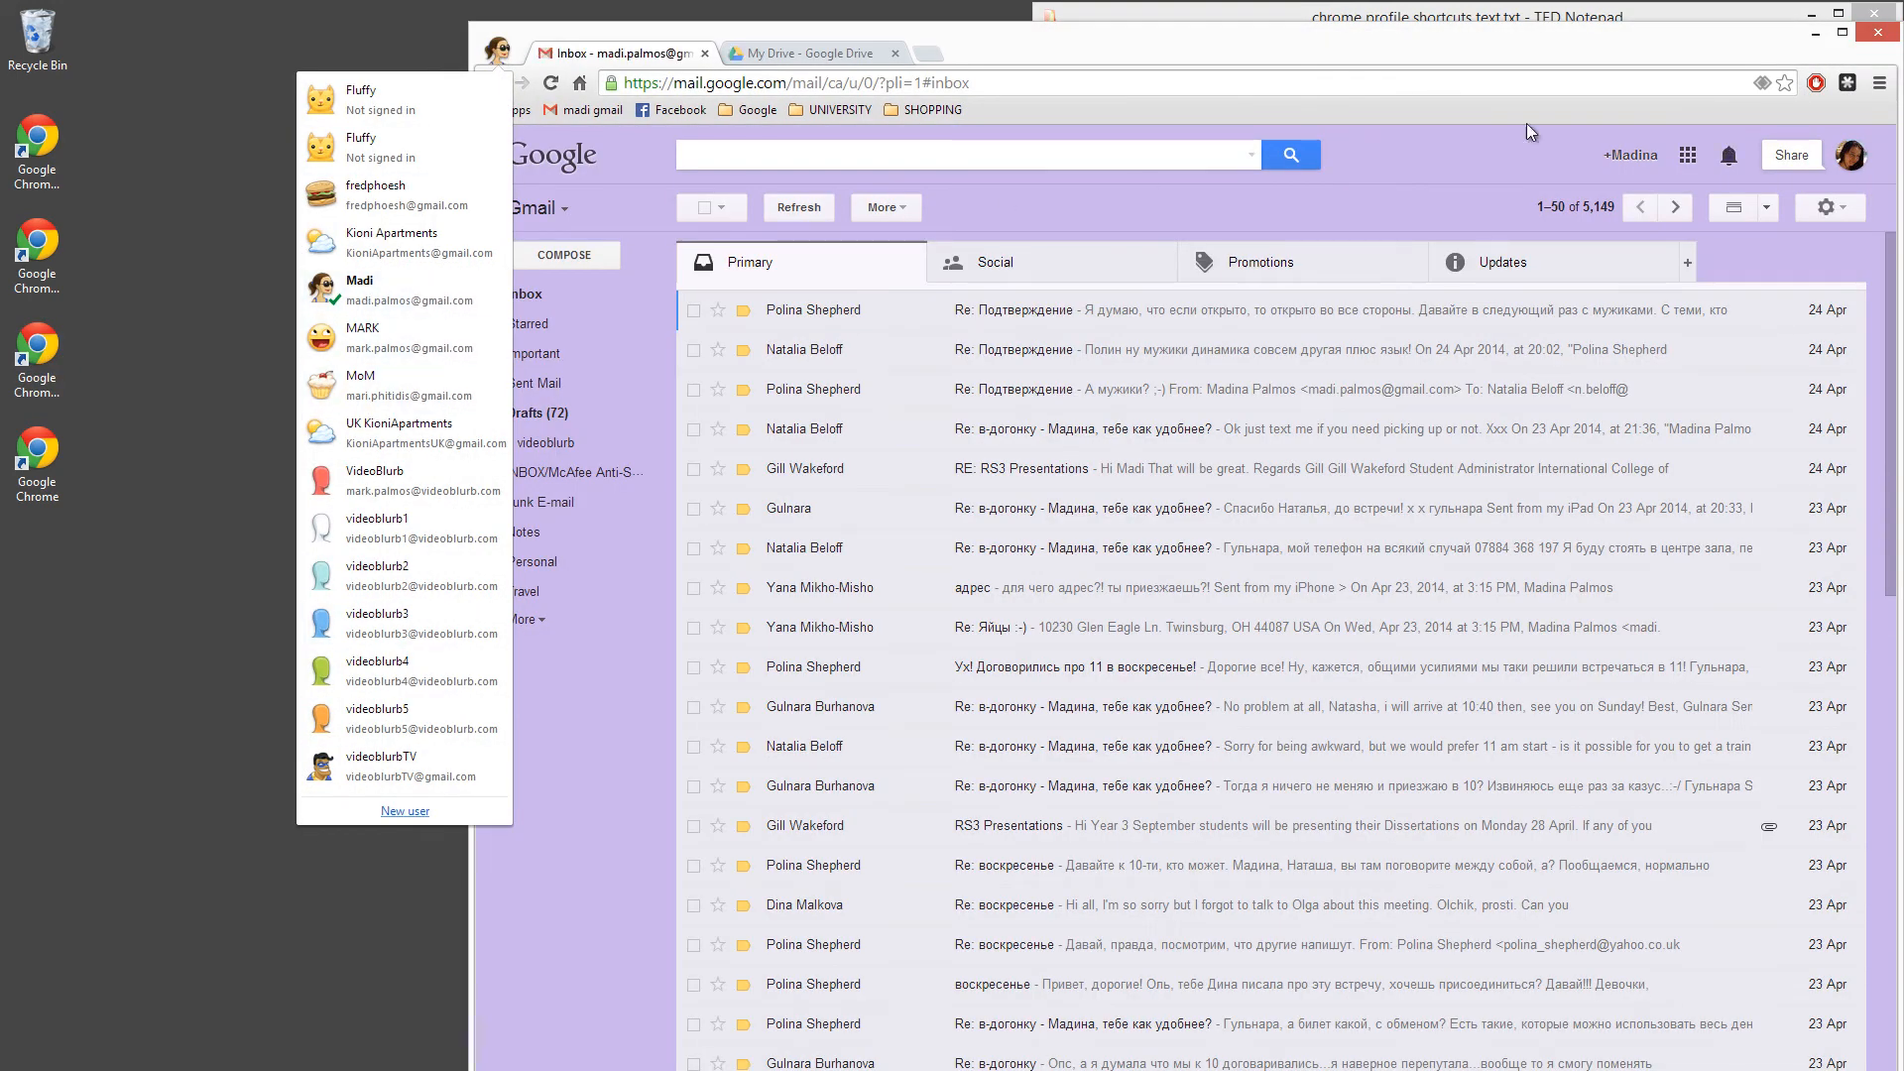
pyautogui.click(1876, 33)
# Step: Launch the Profile 3 shortcut, check in the browser's user list which profile is active, and close the window
pyautogui.doubleClick(39, 458)
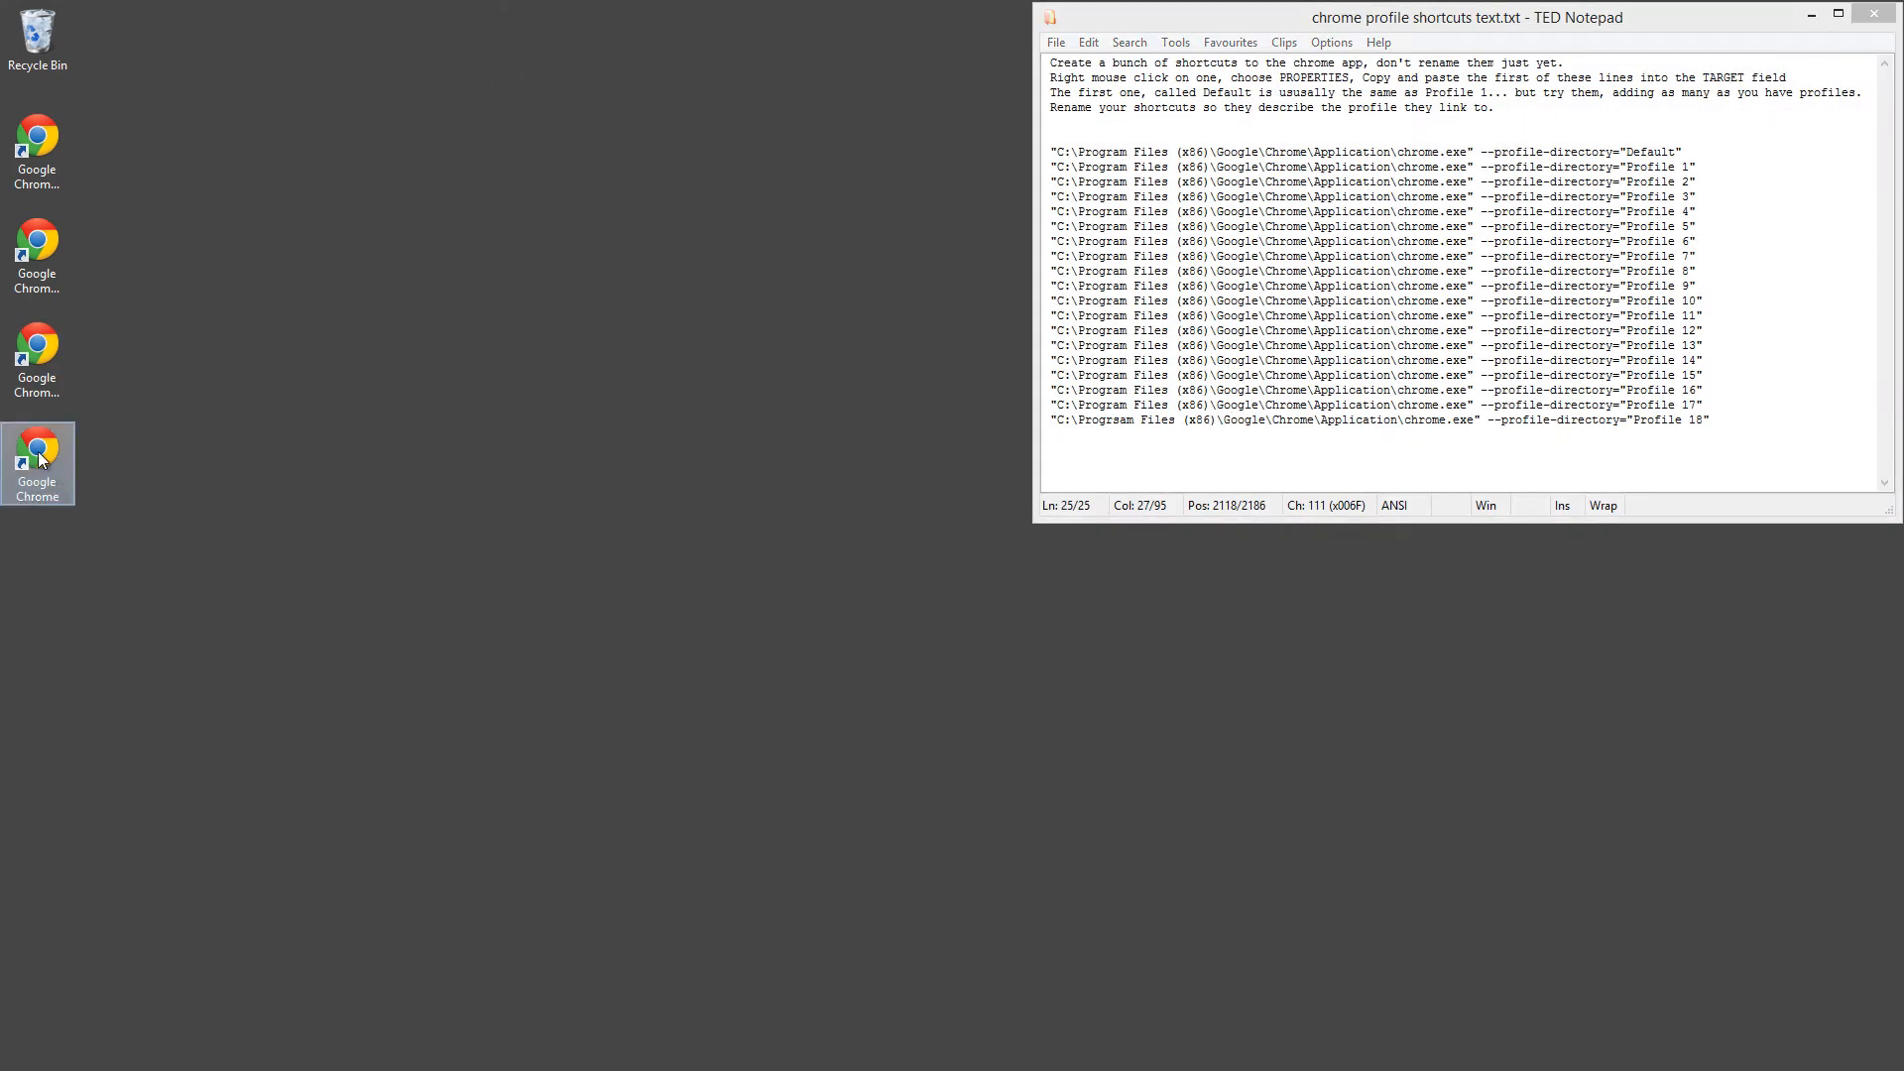
pyautogui.click(513, 68)
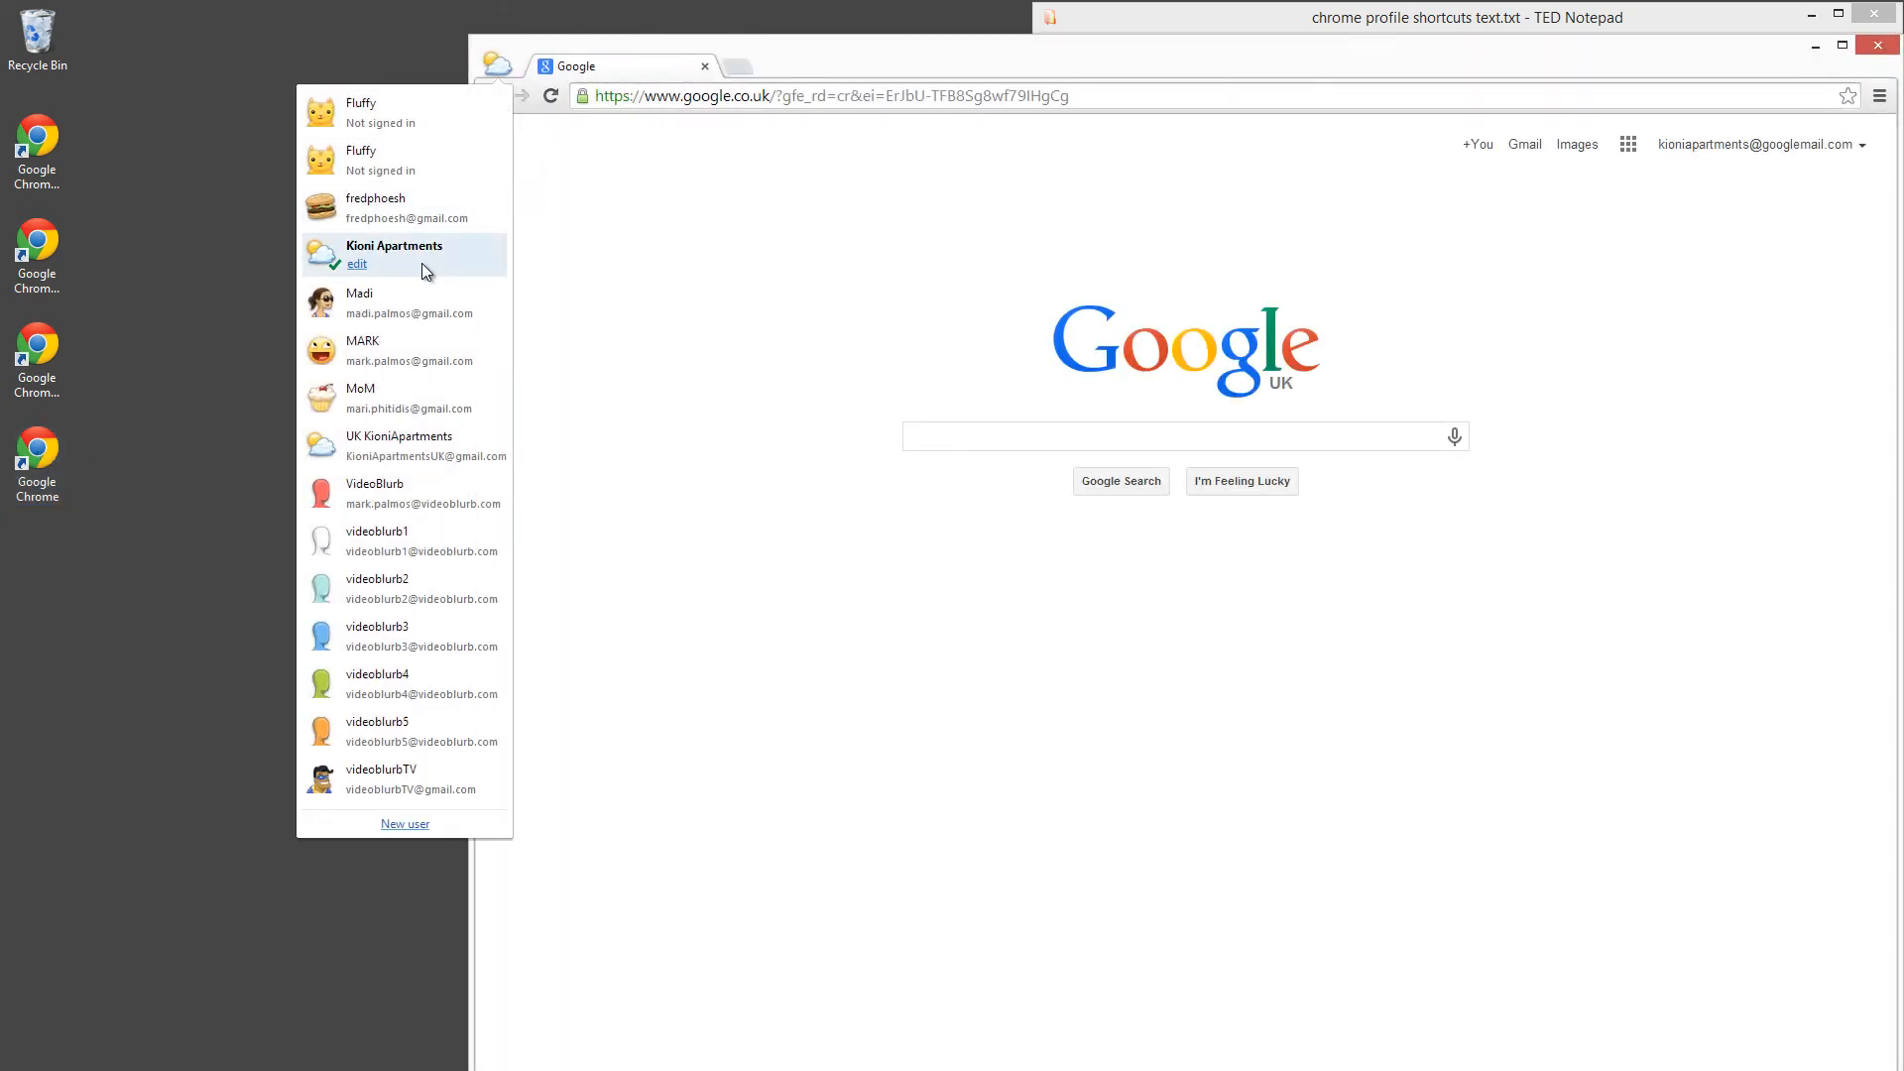
pyautogui.click(1877, 44)
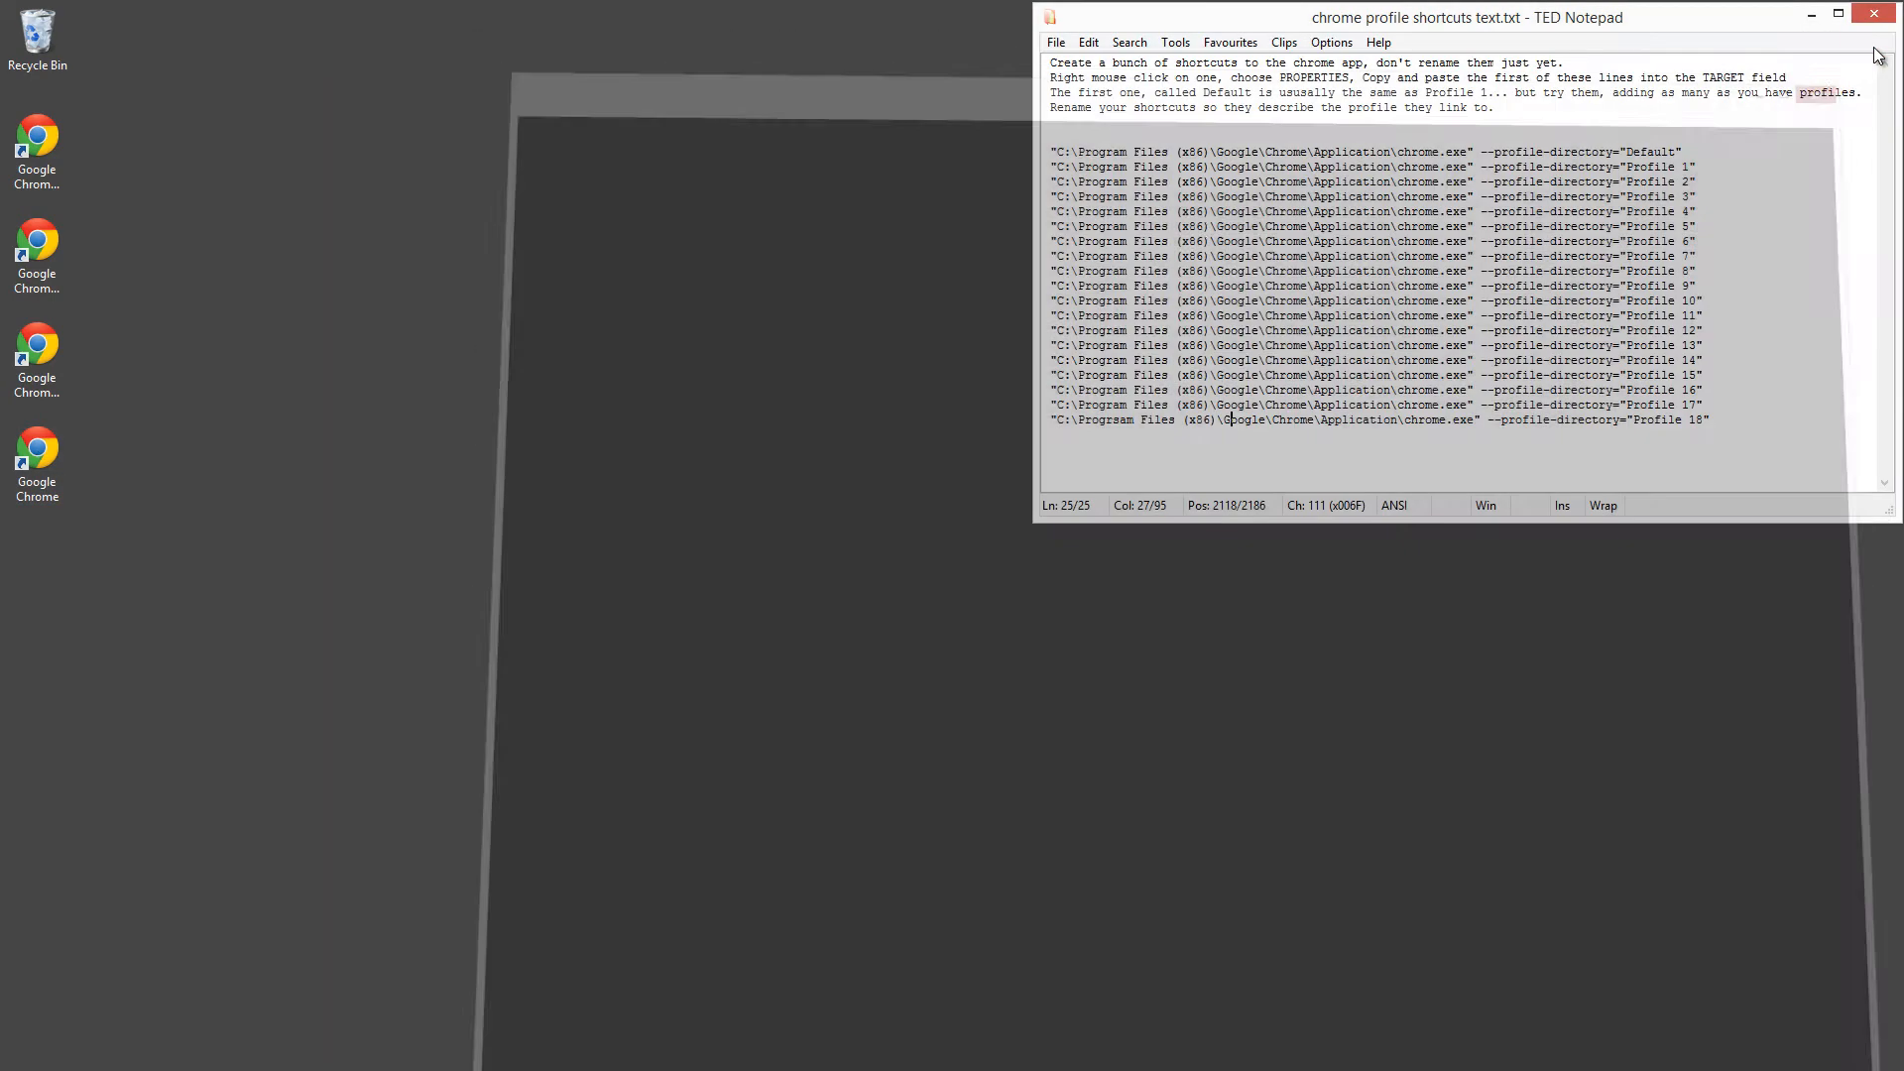
# Step: Rename the Default-profile desktop shortcut with the first name of its profile's owner
pyautogui.click(60, 188)
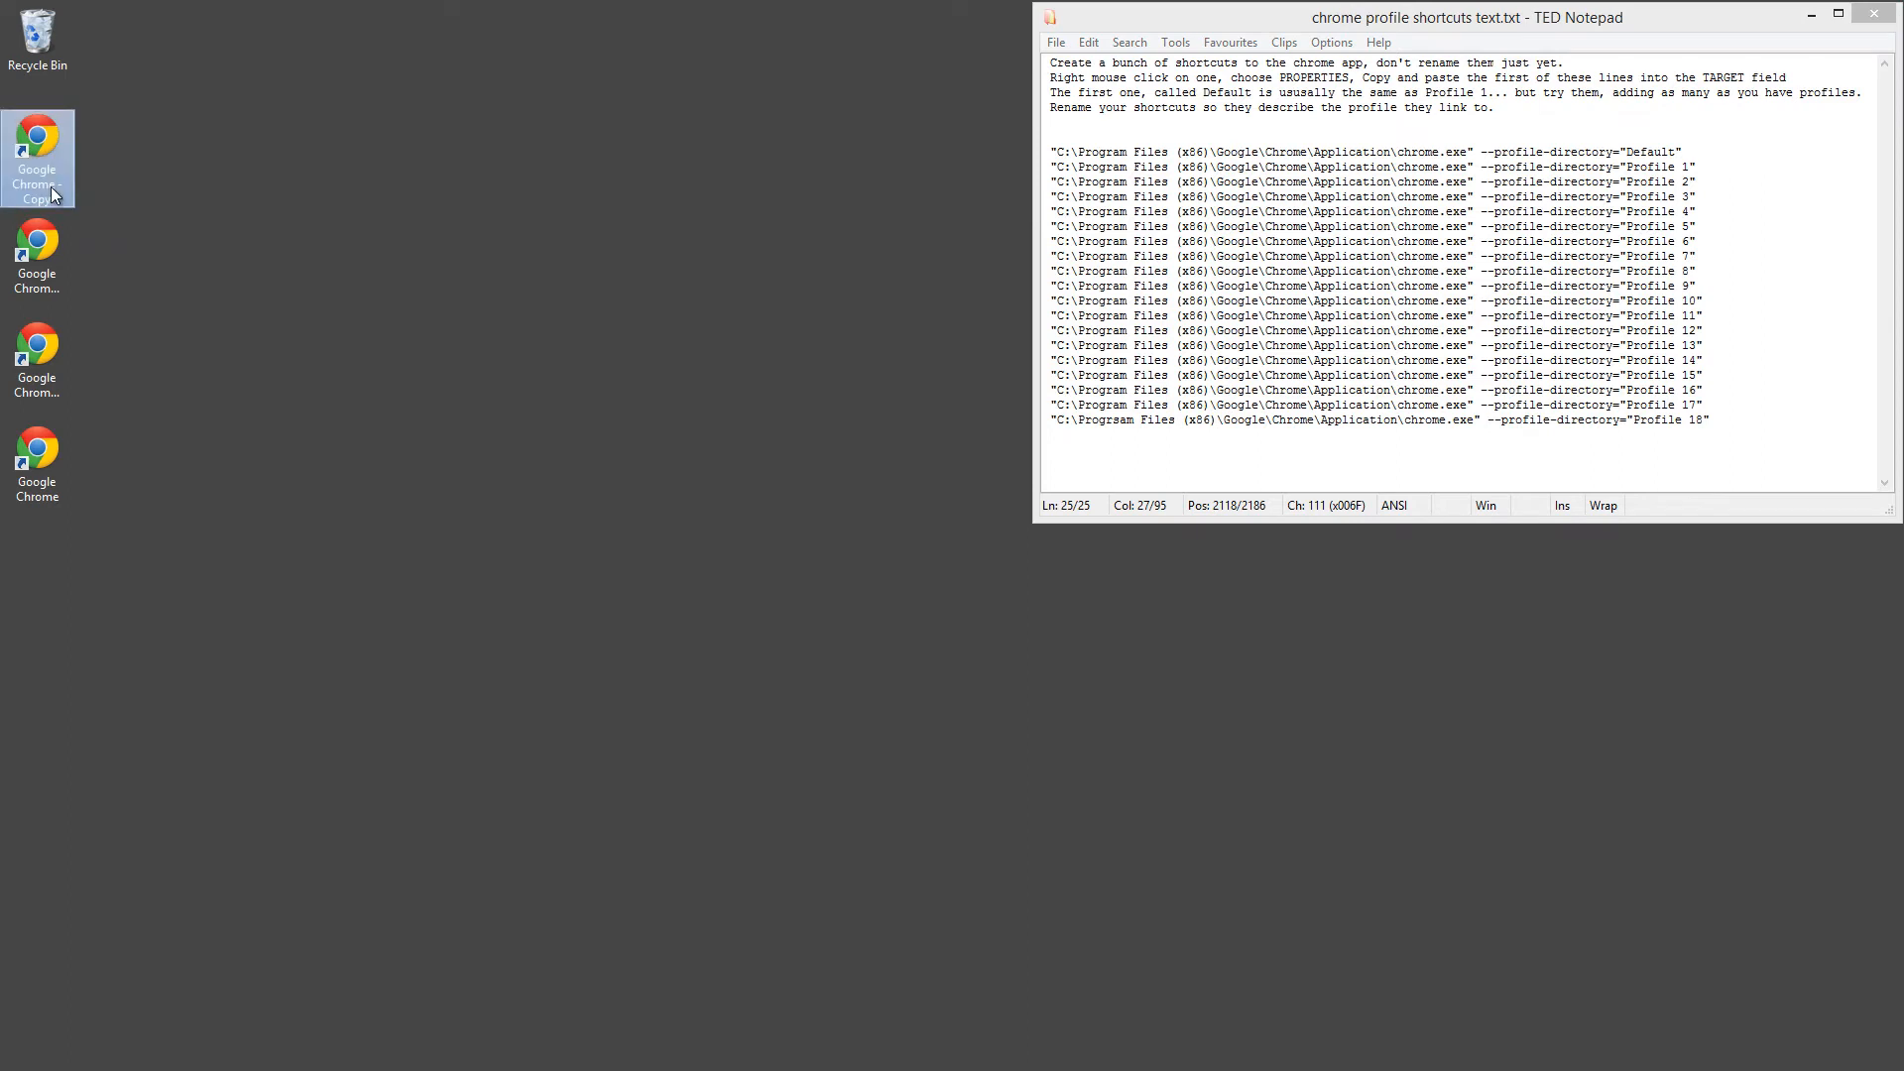
pyautogui.click(54, 188)
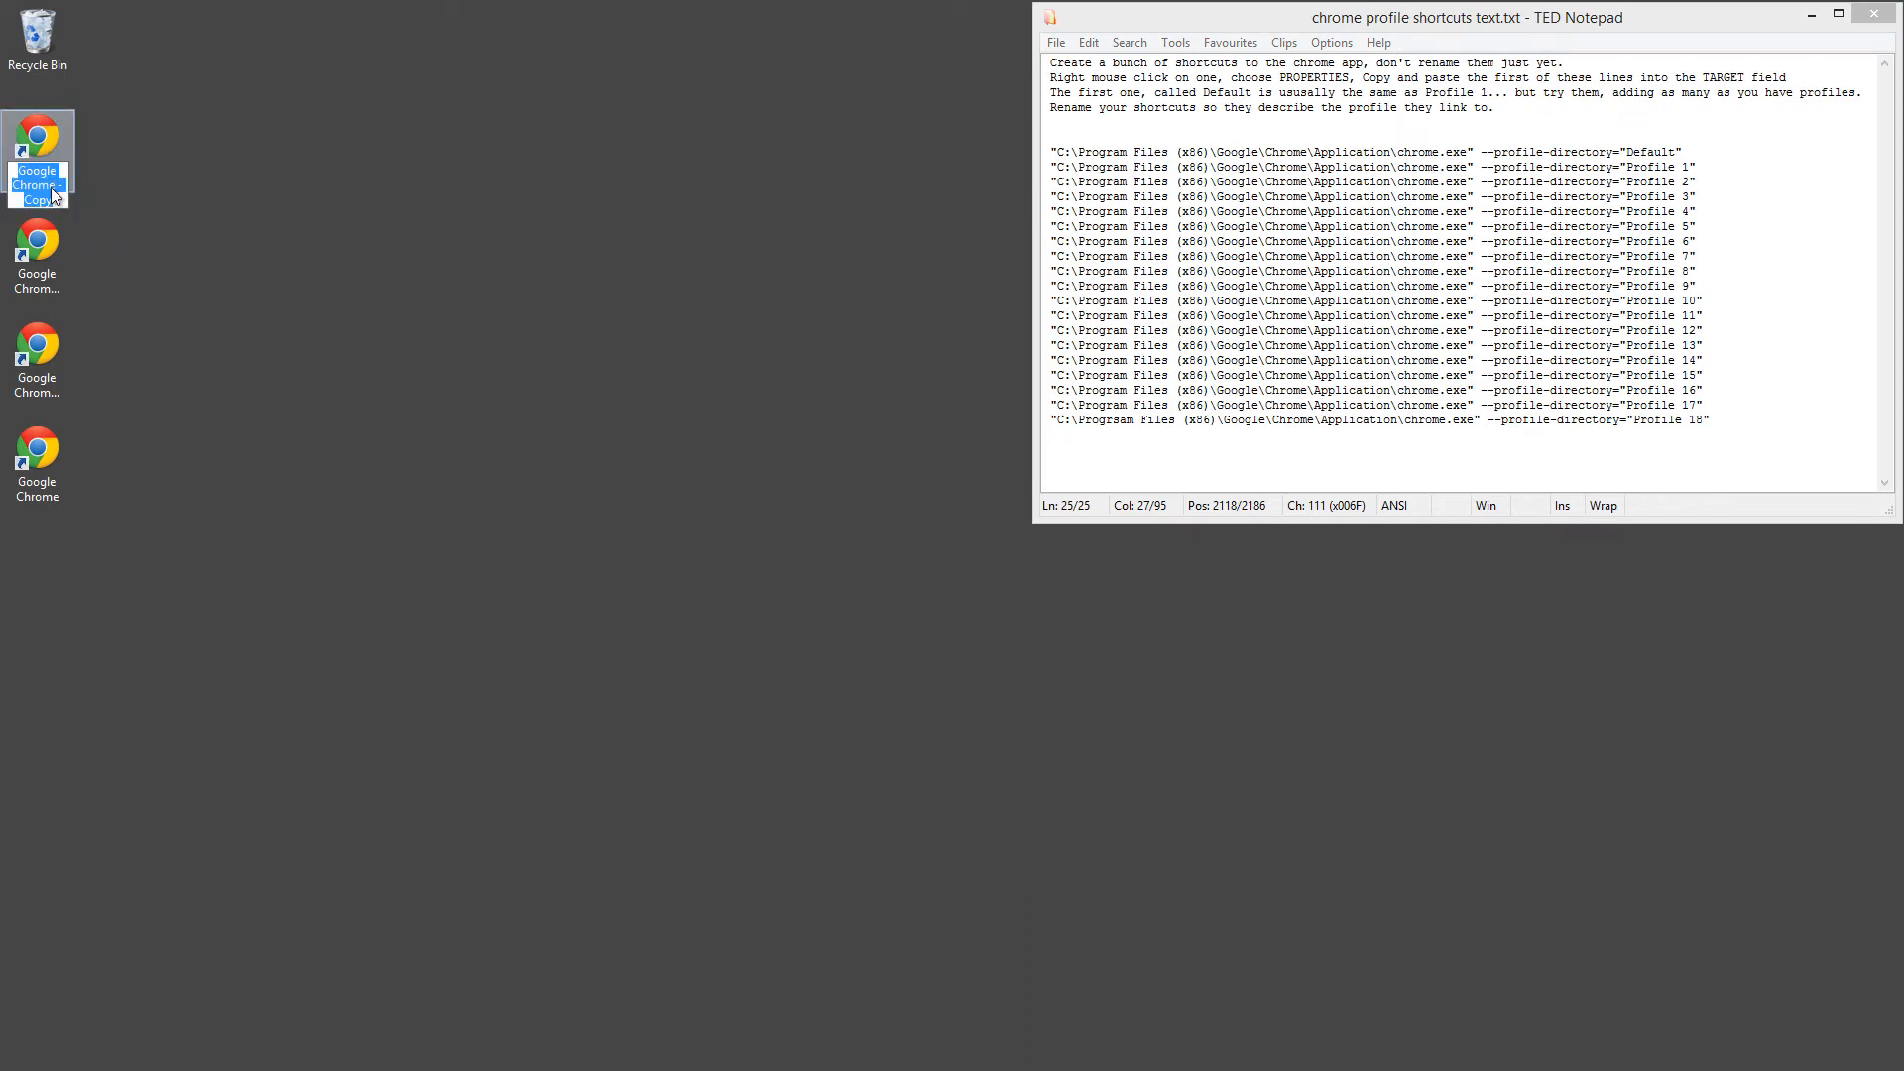
pyautogui.write('mark')
pyautogui.press('Return')
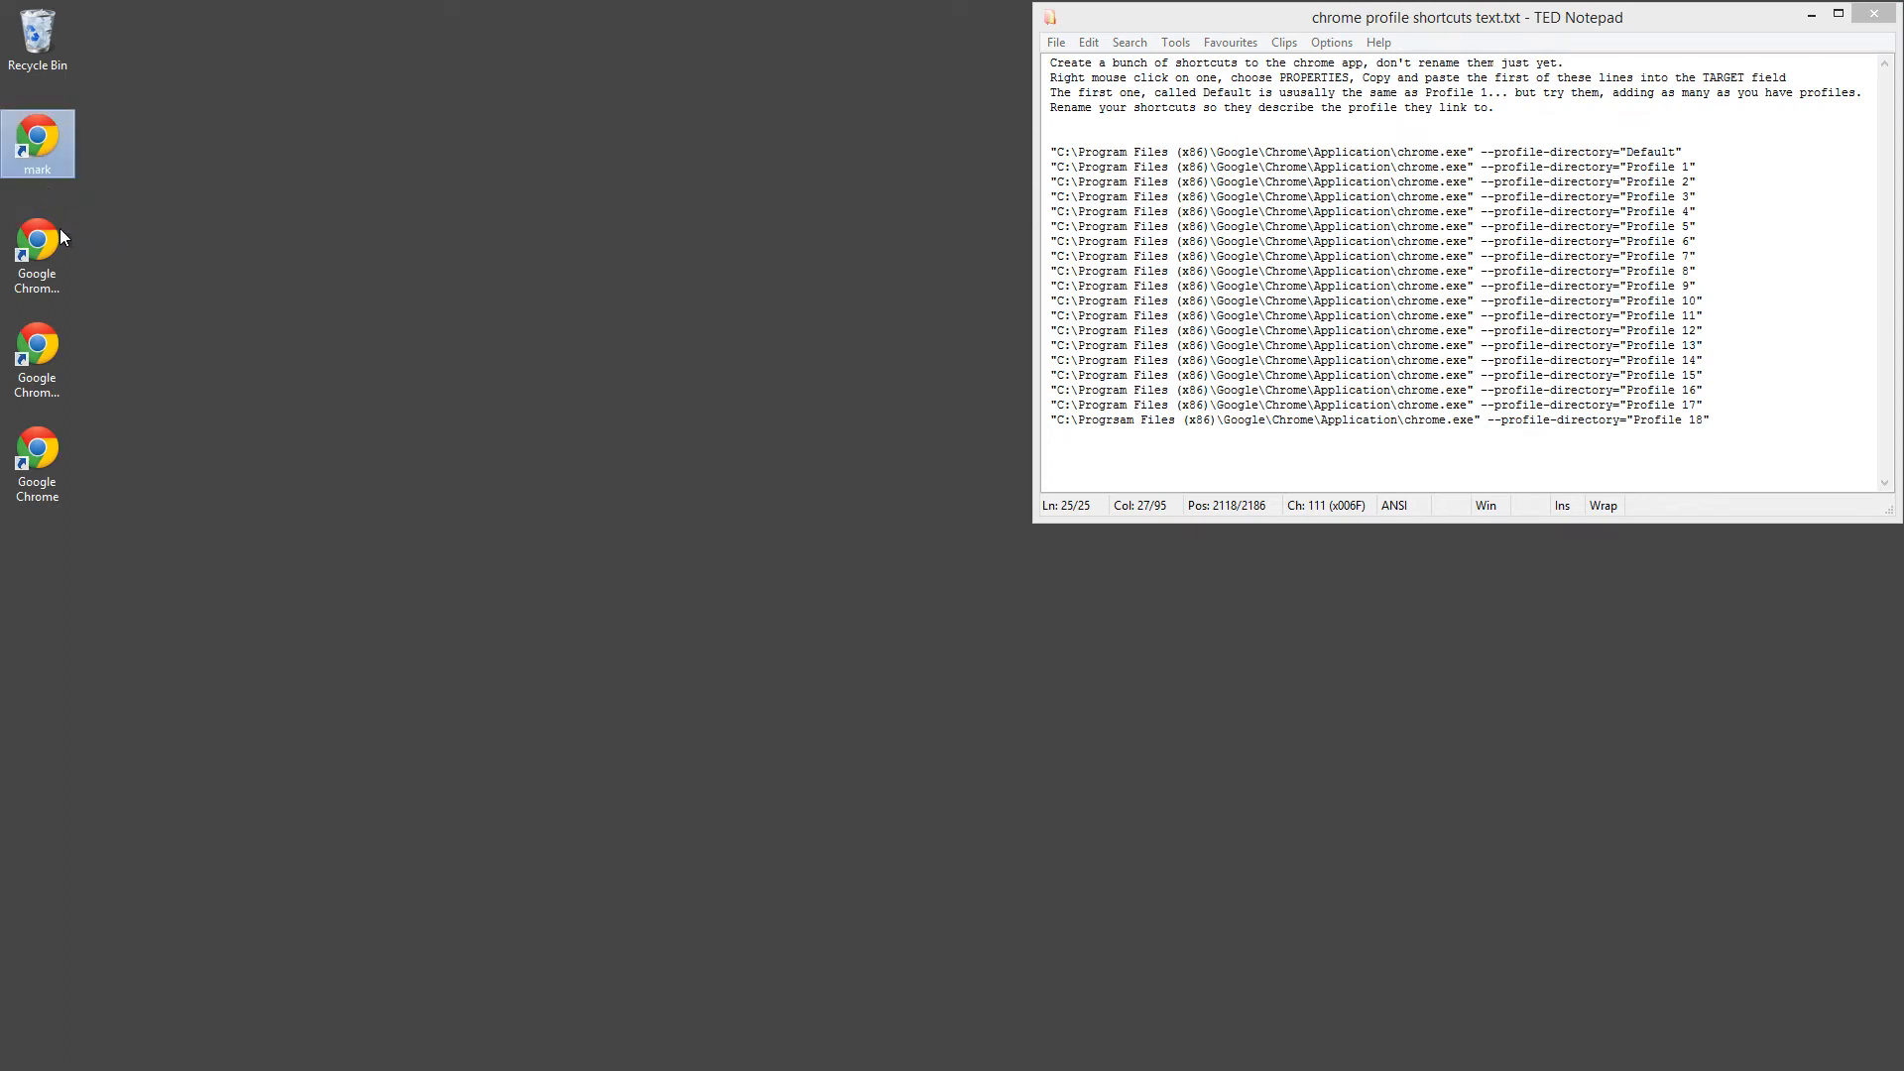
# Step: Rename the Profile 1 desktop shortcut as vbtv
pyautogui.click(51, 266)
pyautogui.click(52, 302)
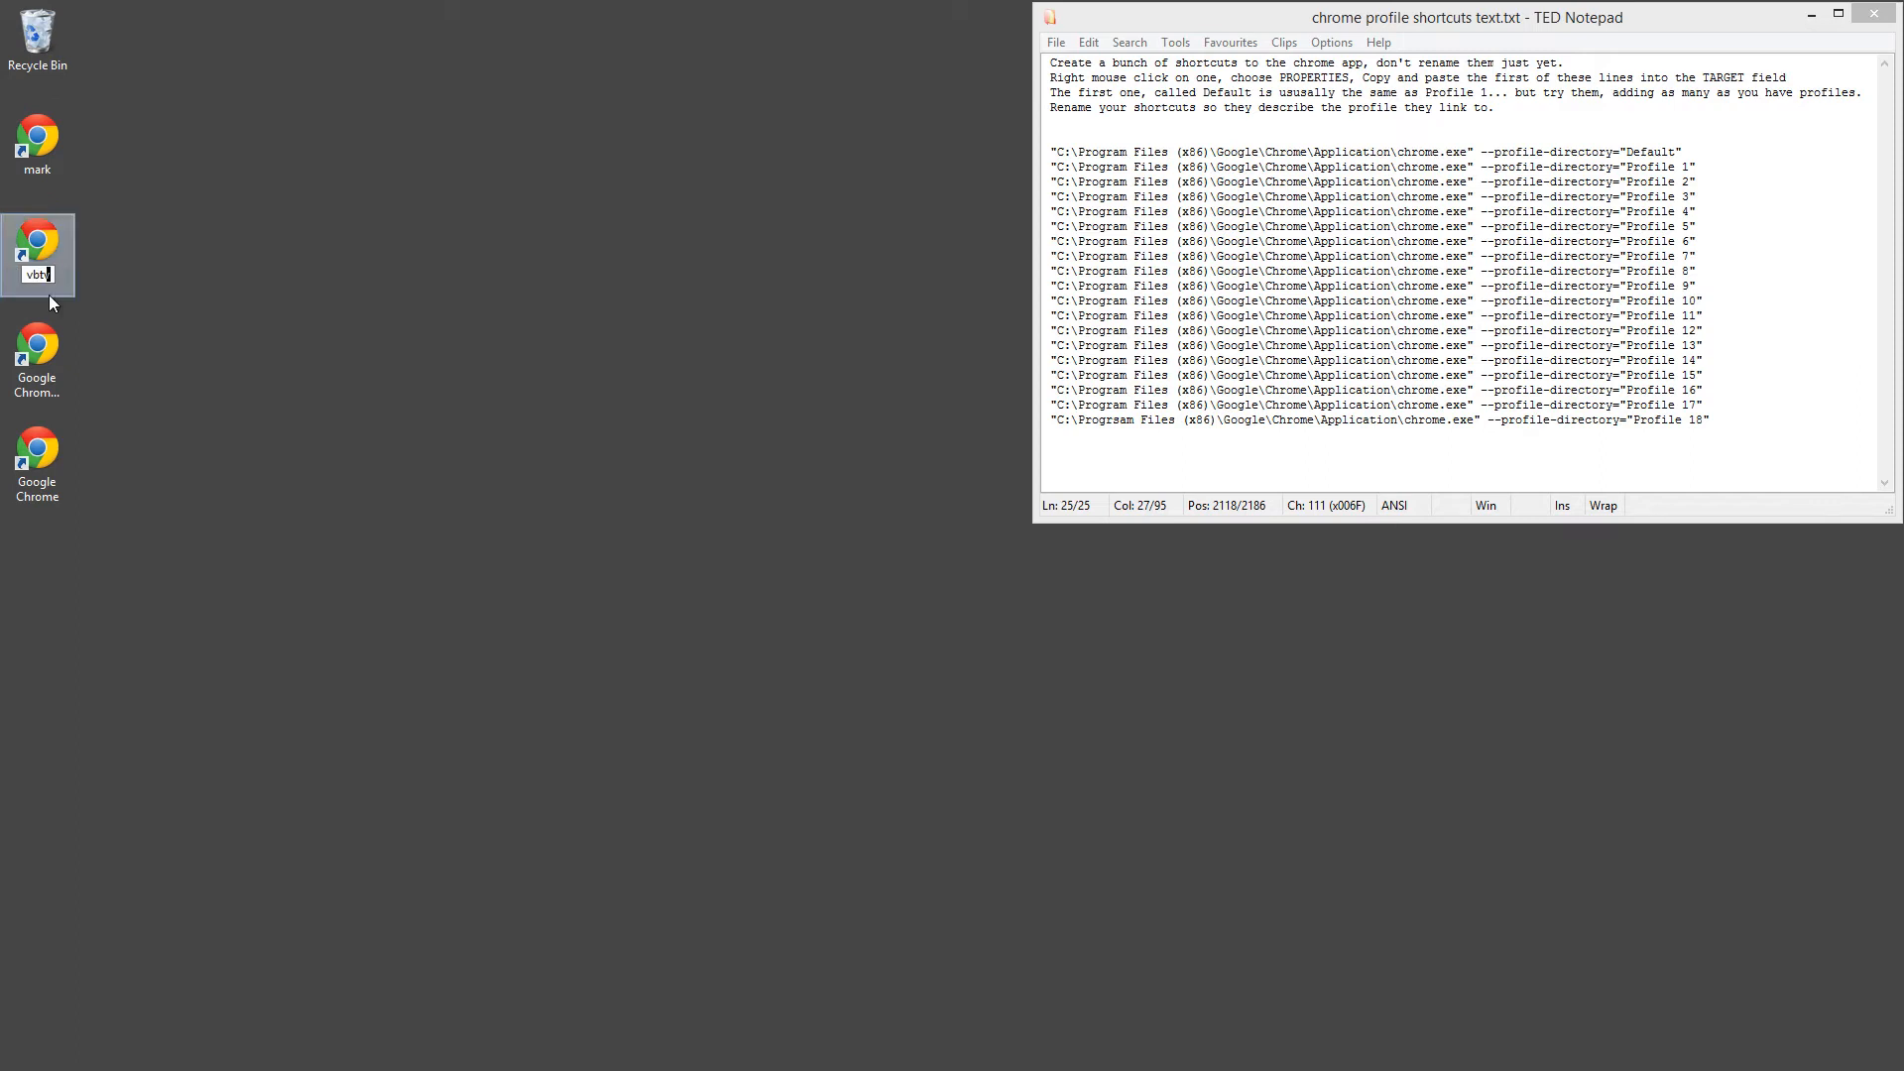
pyautogui.write('vbtv')
pyautogui.press('Return')
# Step: Rename the Profile 2 shortcut, "Google Chrome - Copy (3)", with the short first name of its profile's owner
pyautogui.click(52, 389)
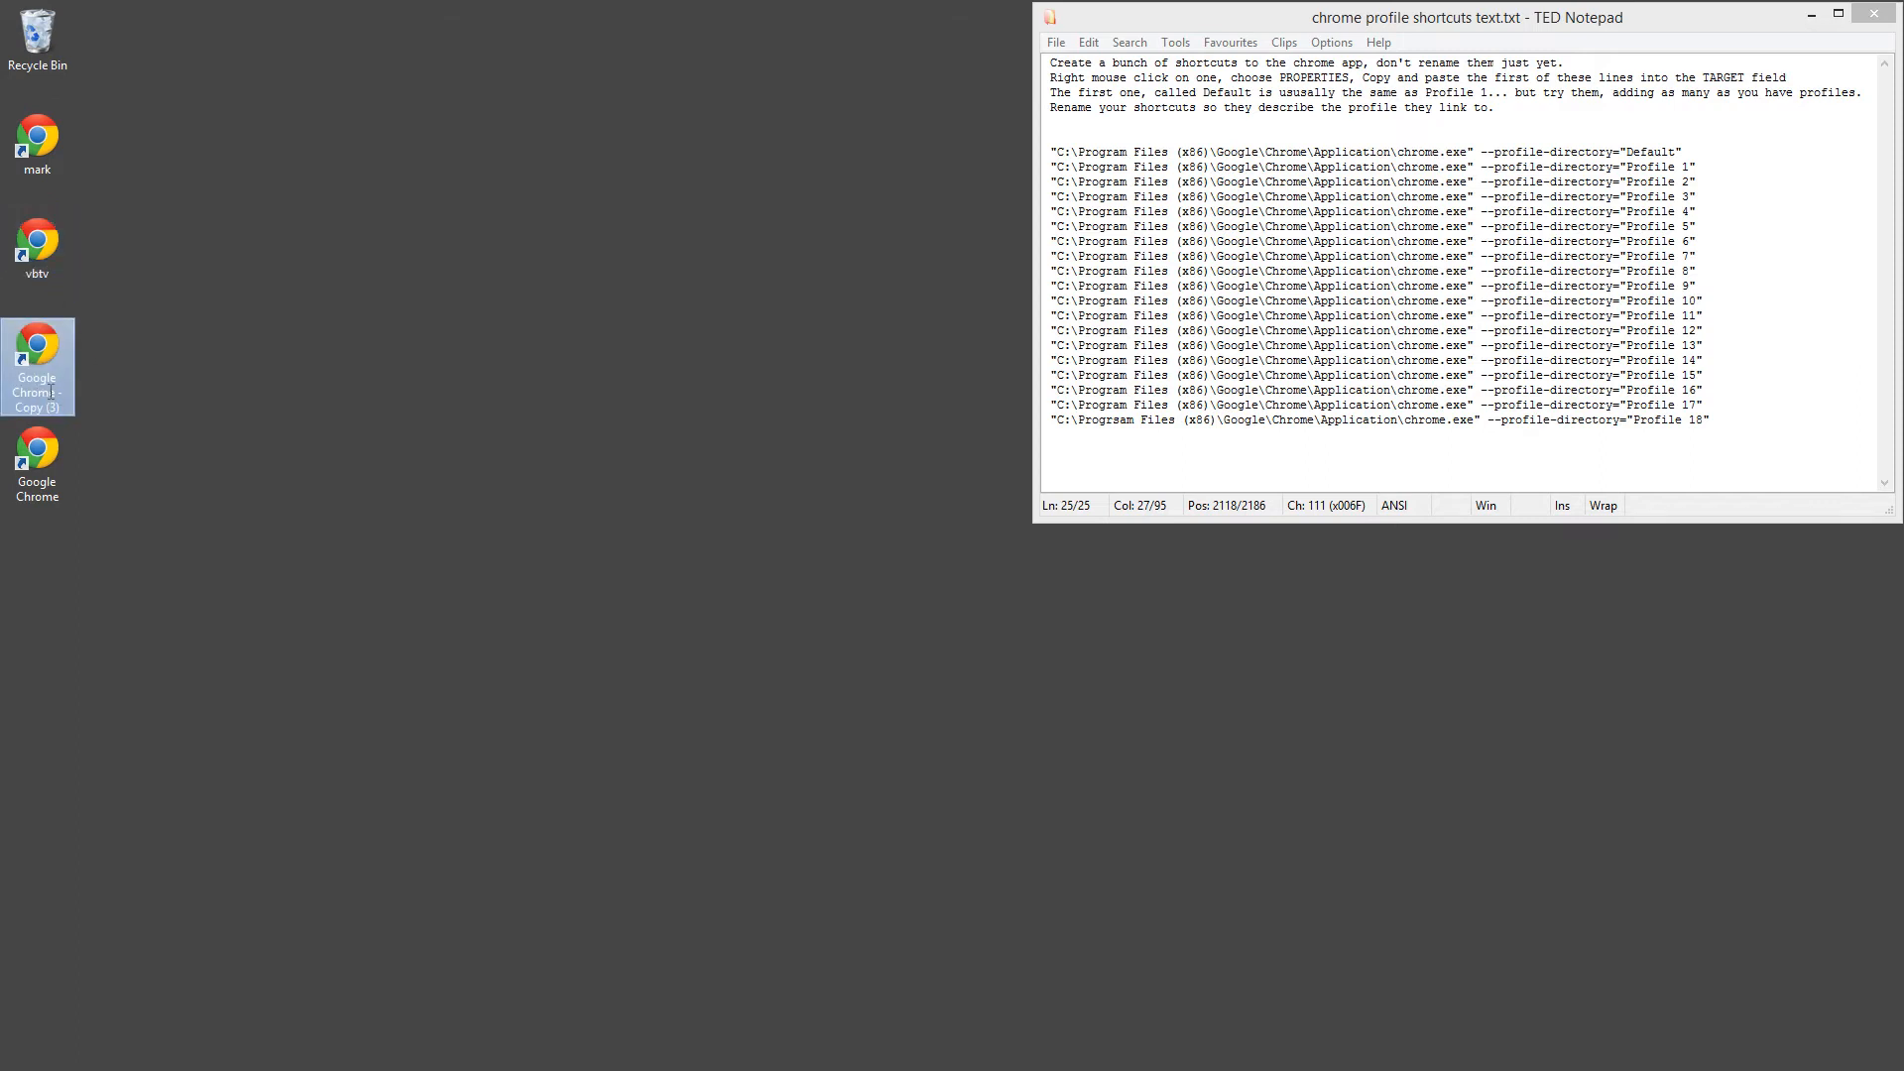
pyautogui.click(51, 392)
pyautogui.write('mad')
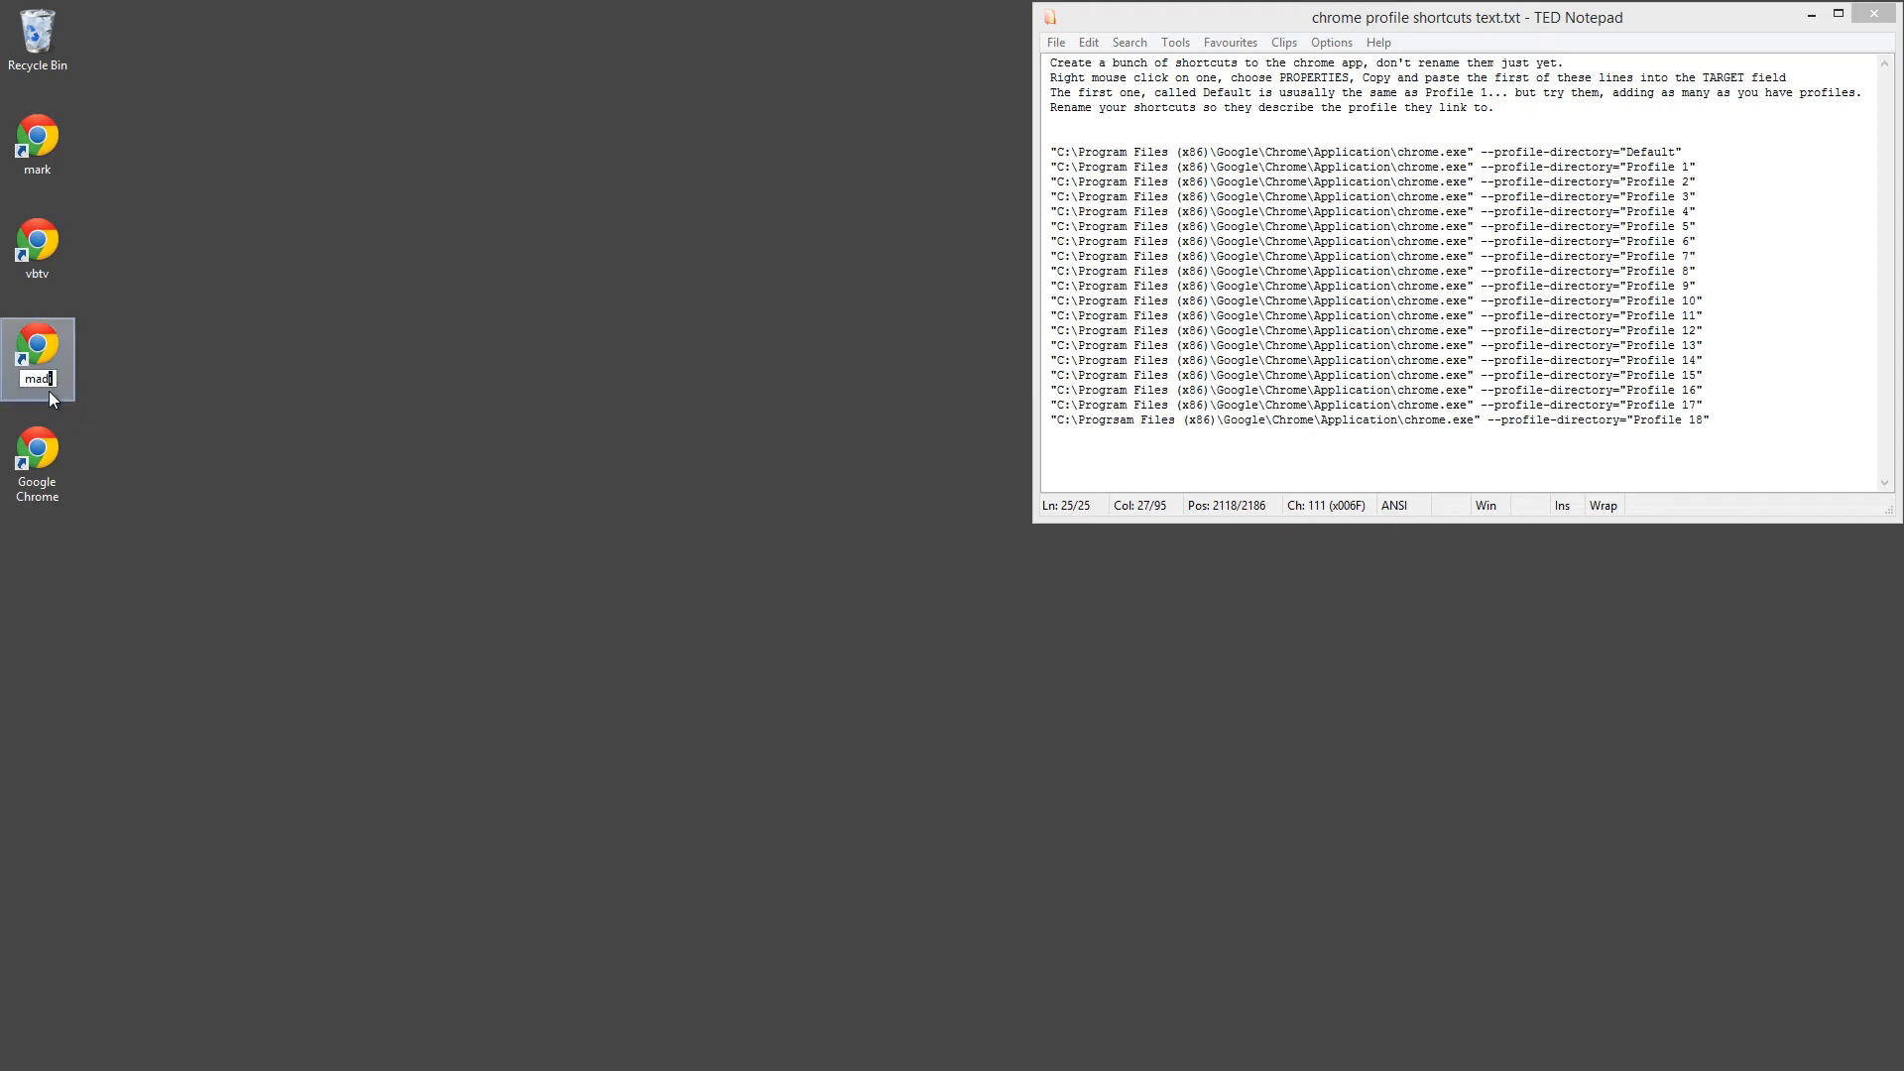
pyautogui.write('i')
# Step: Rename the original "Google Chrome" desktop shortcut, which targets Profile 3, as kioni
pyautogui.click(36, 496)
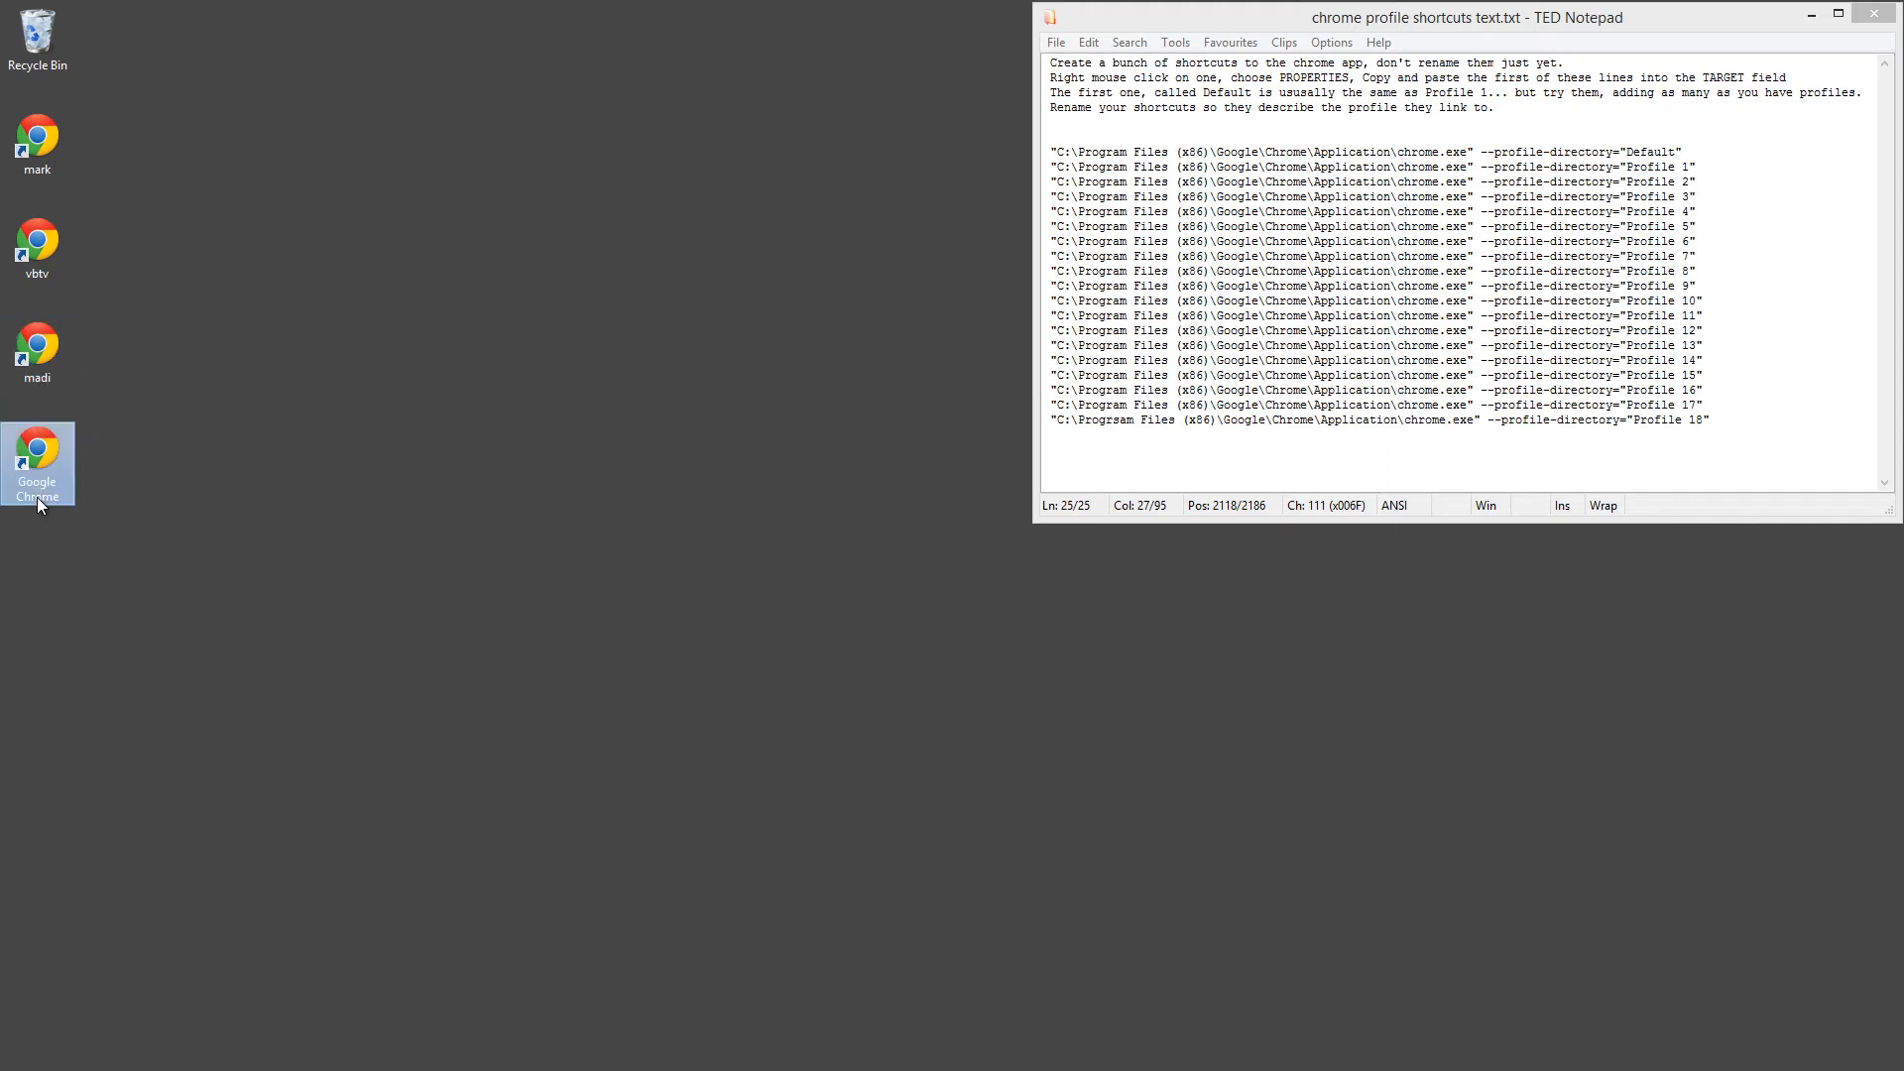
pyautogui.click(38, 496)
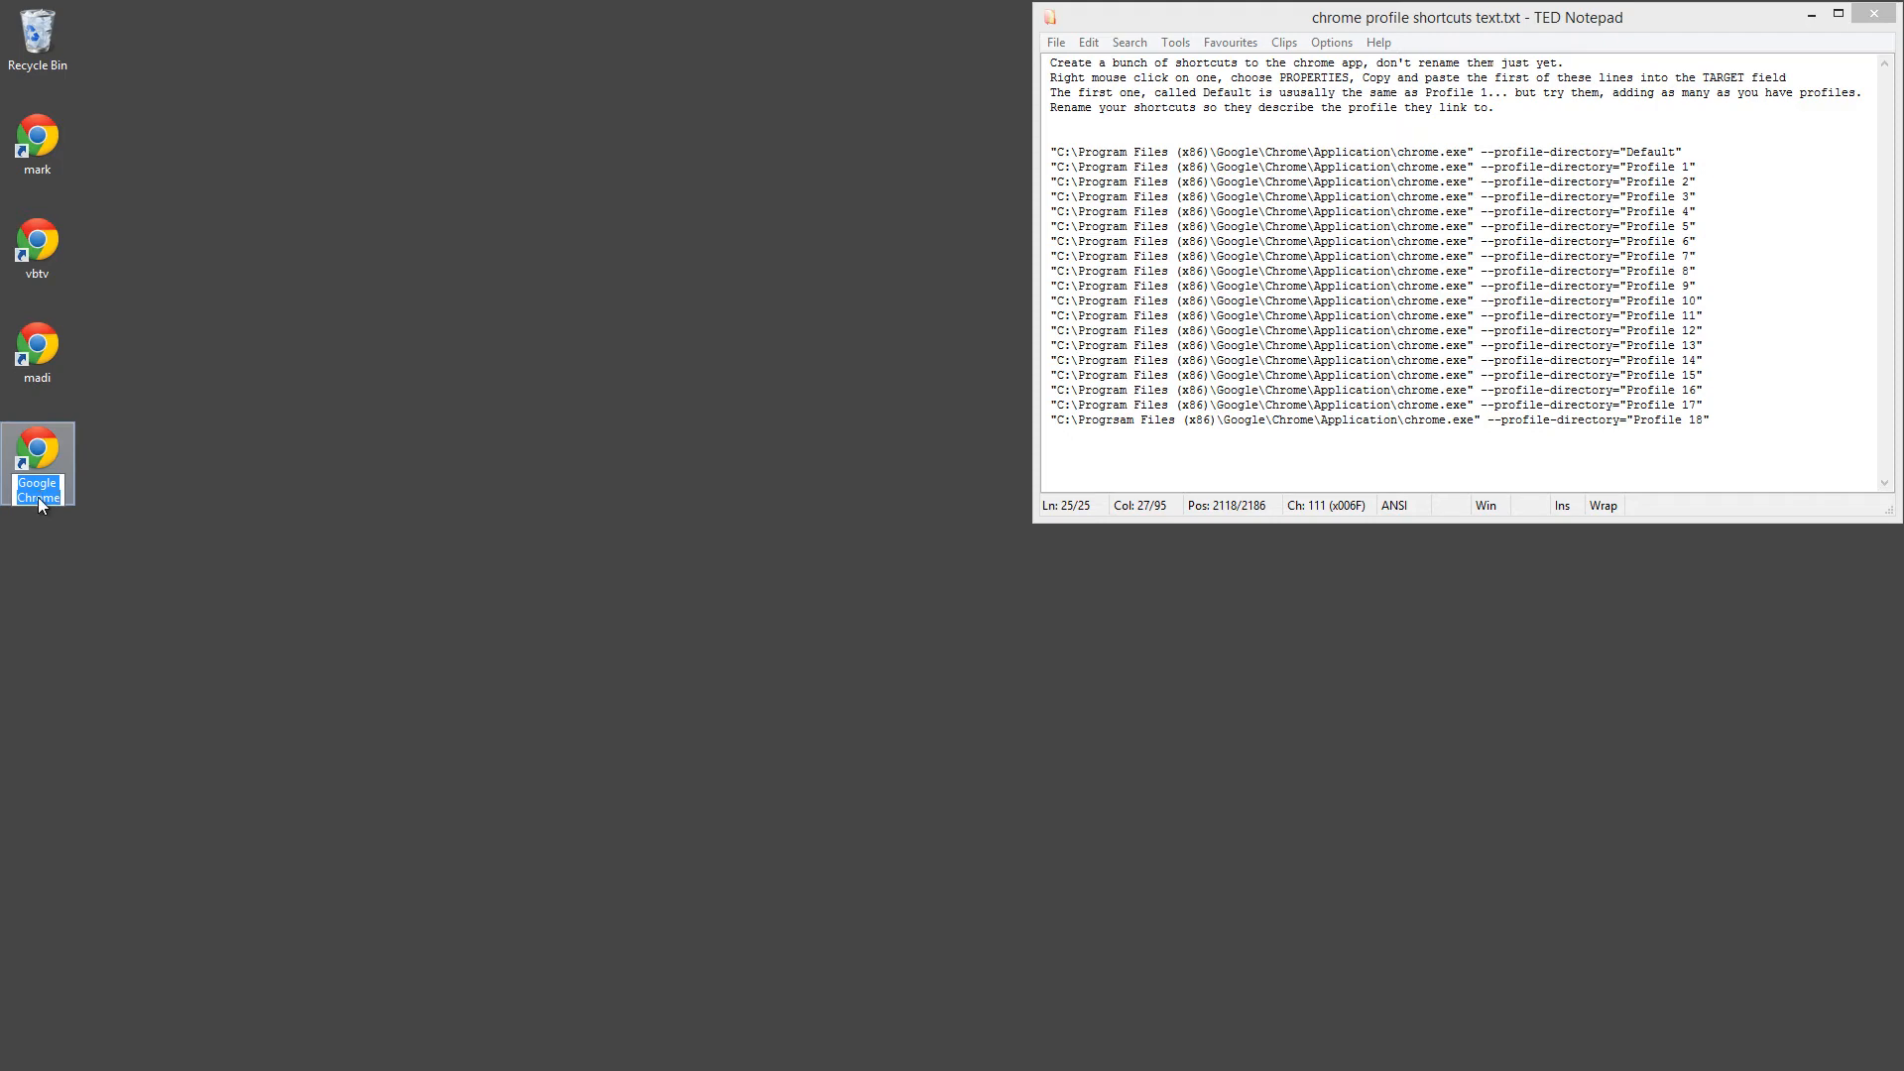
pyautogui.write('kioni')
pyautogui.press('Return')
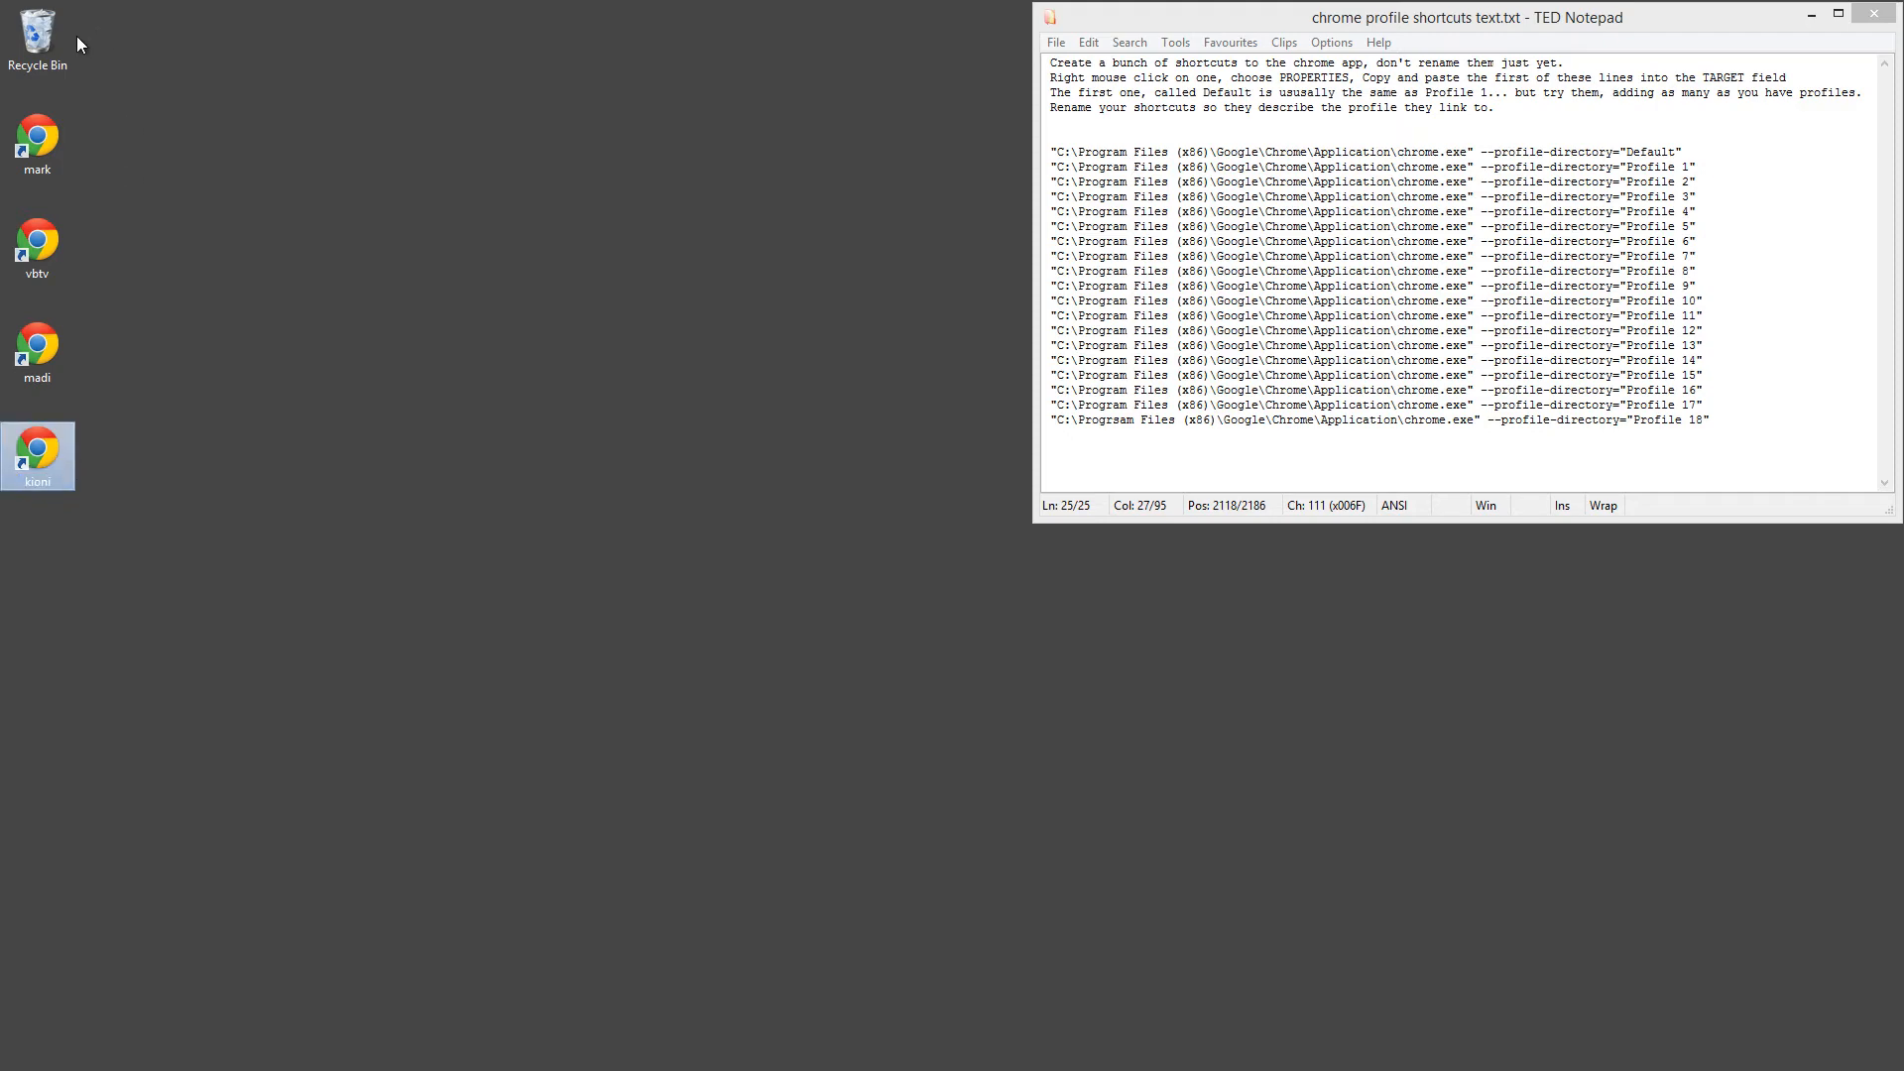
# Step: Assign the shortcut key Ctrl + Alt + 1 to the Default-profile desktop shortcut in its properties and save the change
pyautogui.rightClick(57, 131)
pyautogui.click(115, 648)
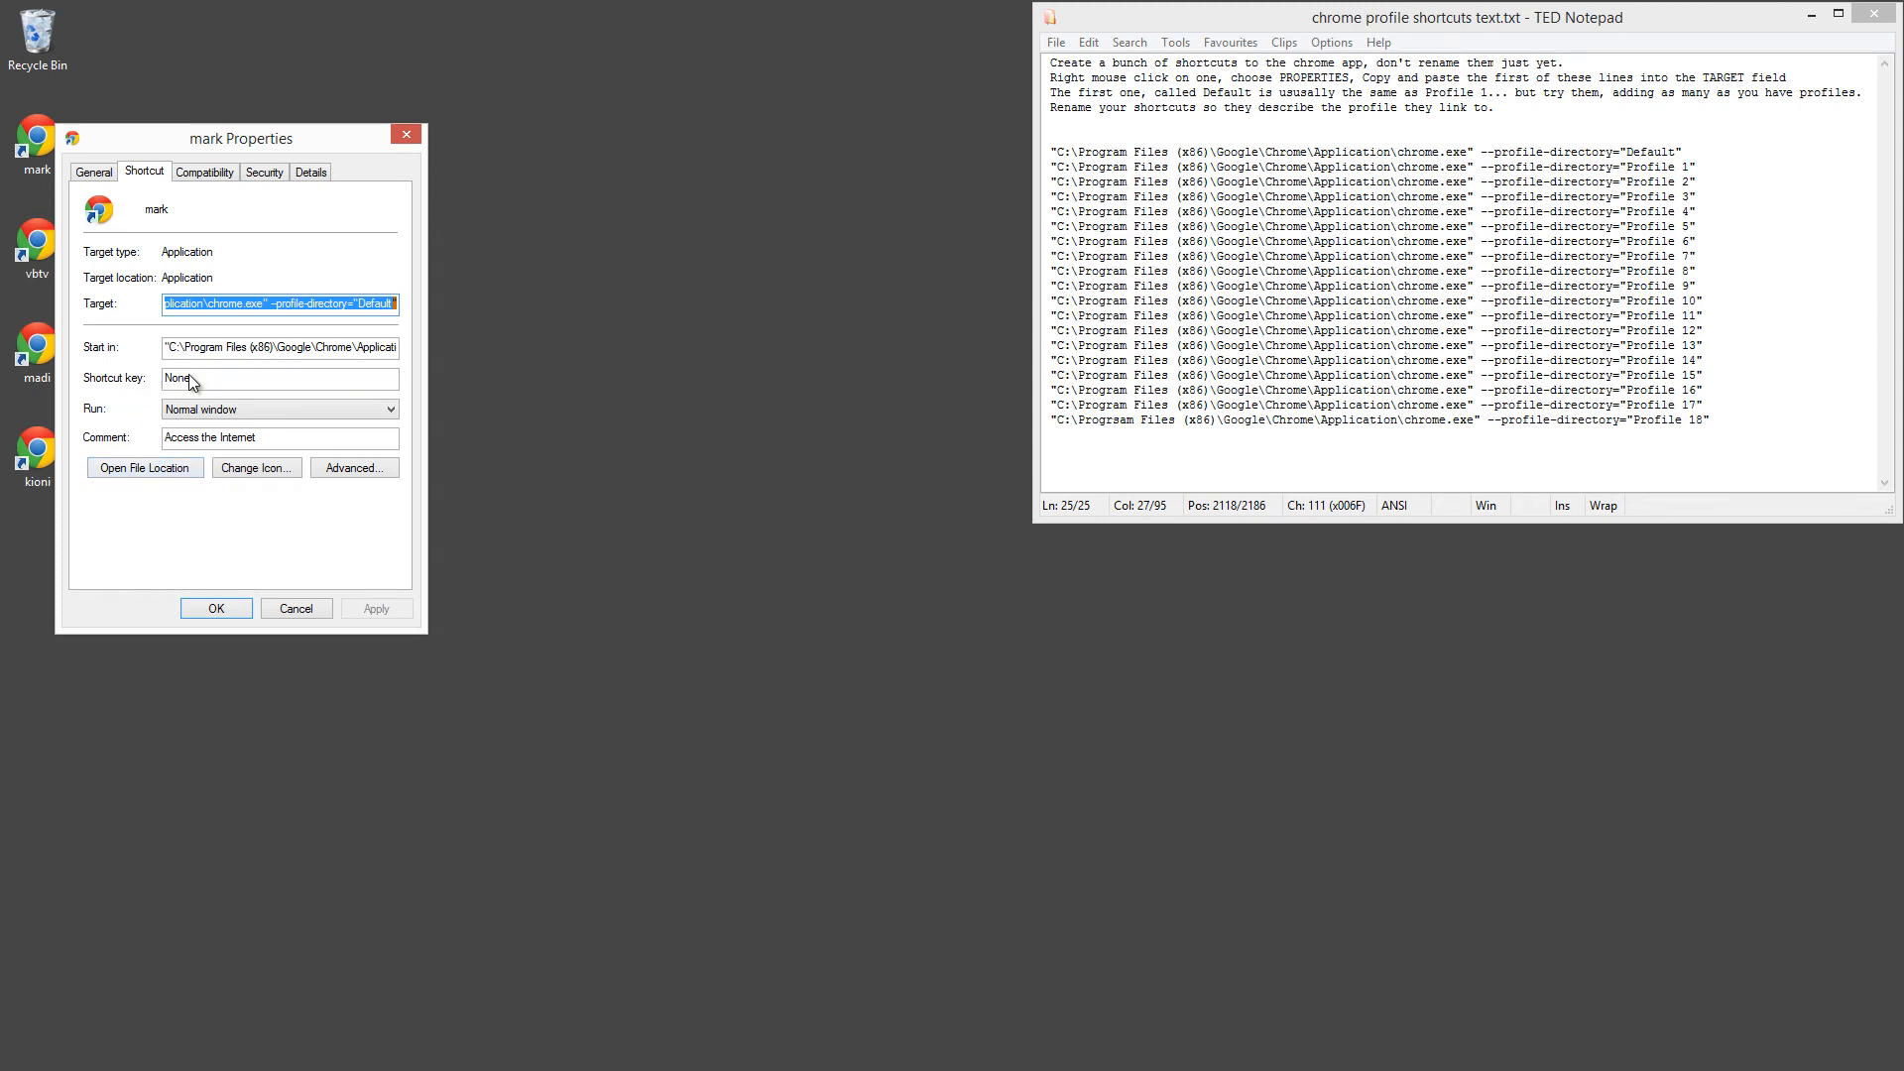
pyautogui.moveTo(121, 147); pyautogui.dragTo(305, 114)
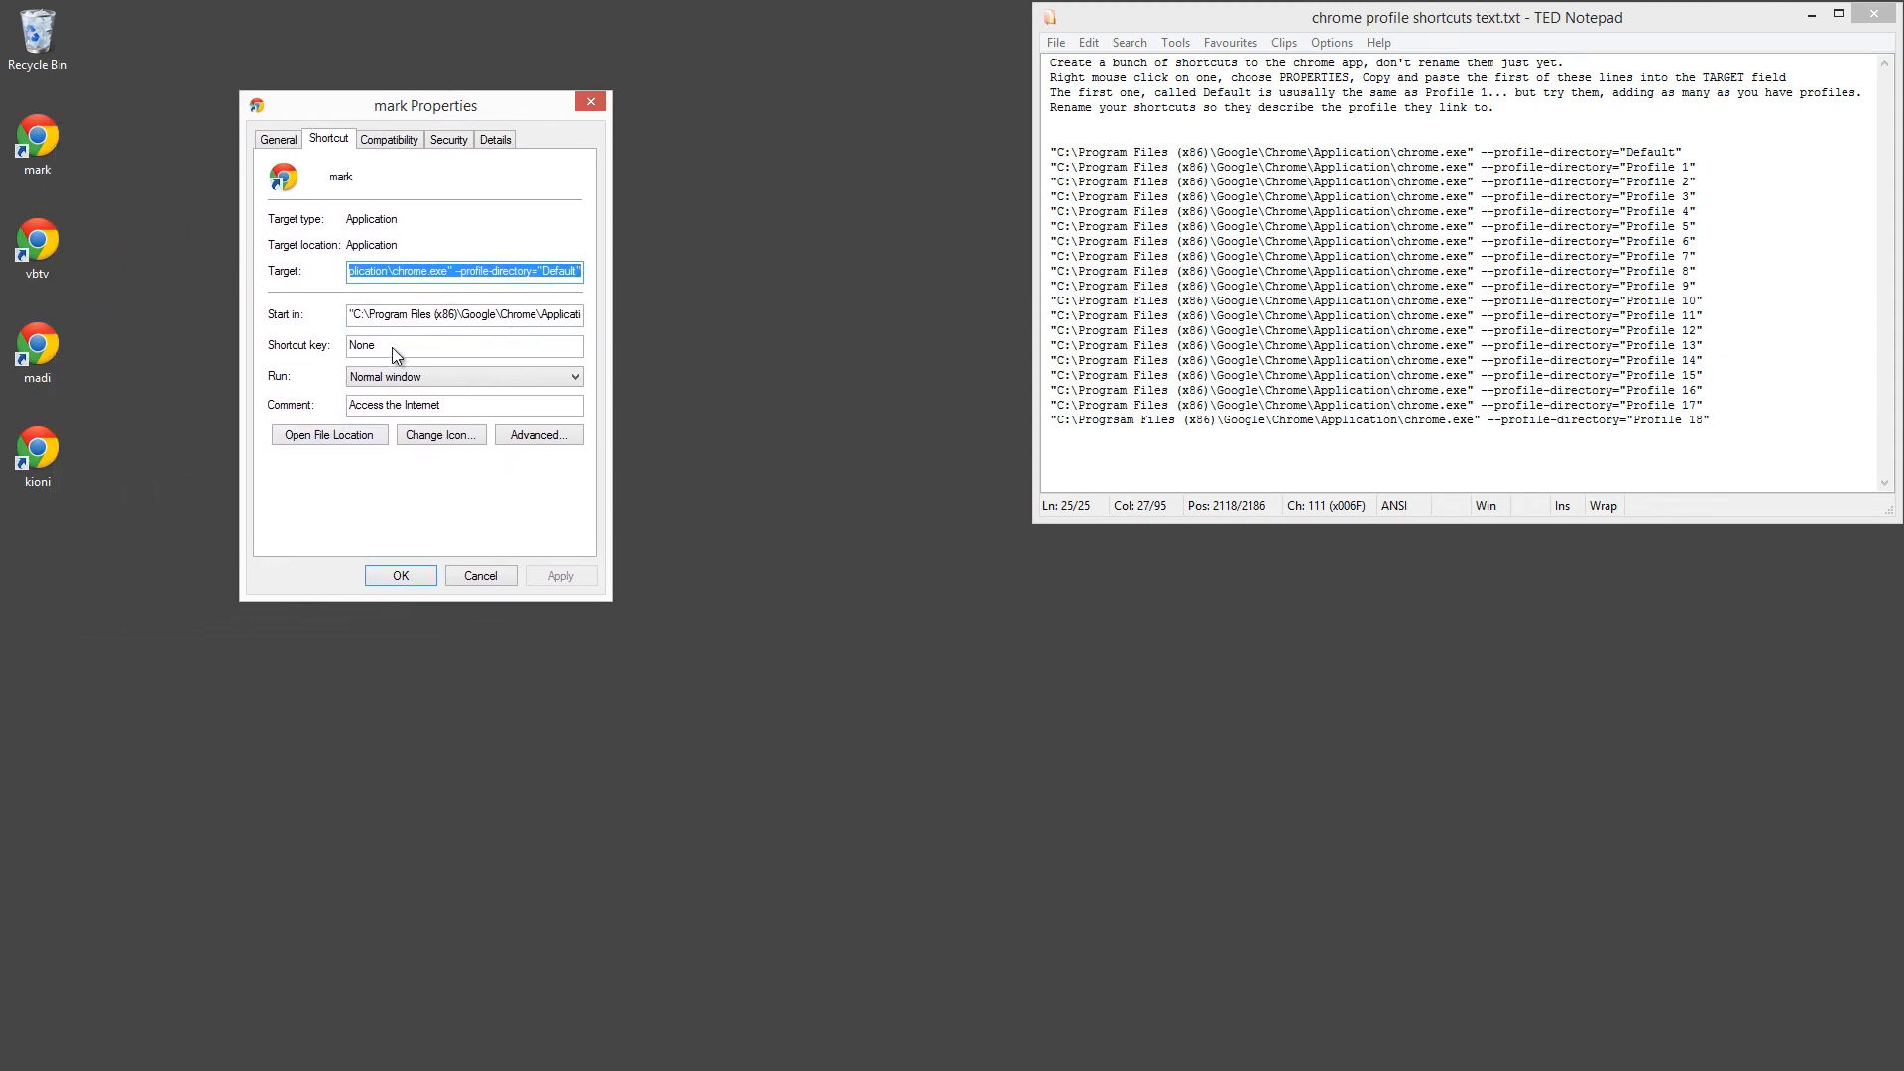
pyautogui.click(402, 345)
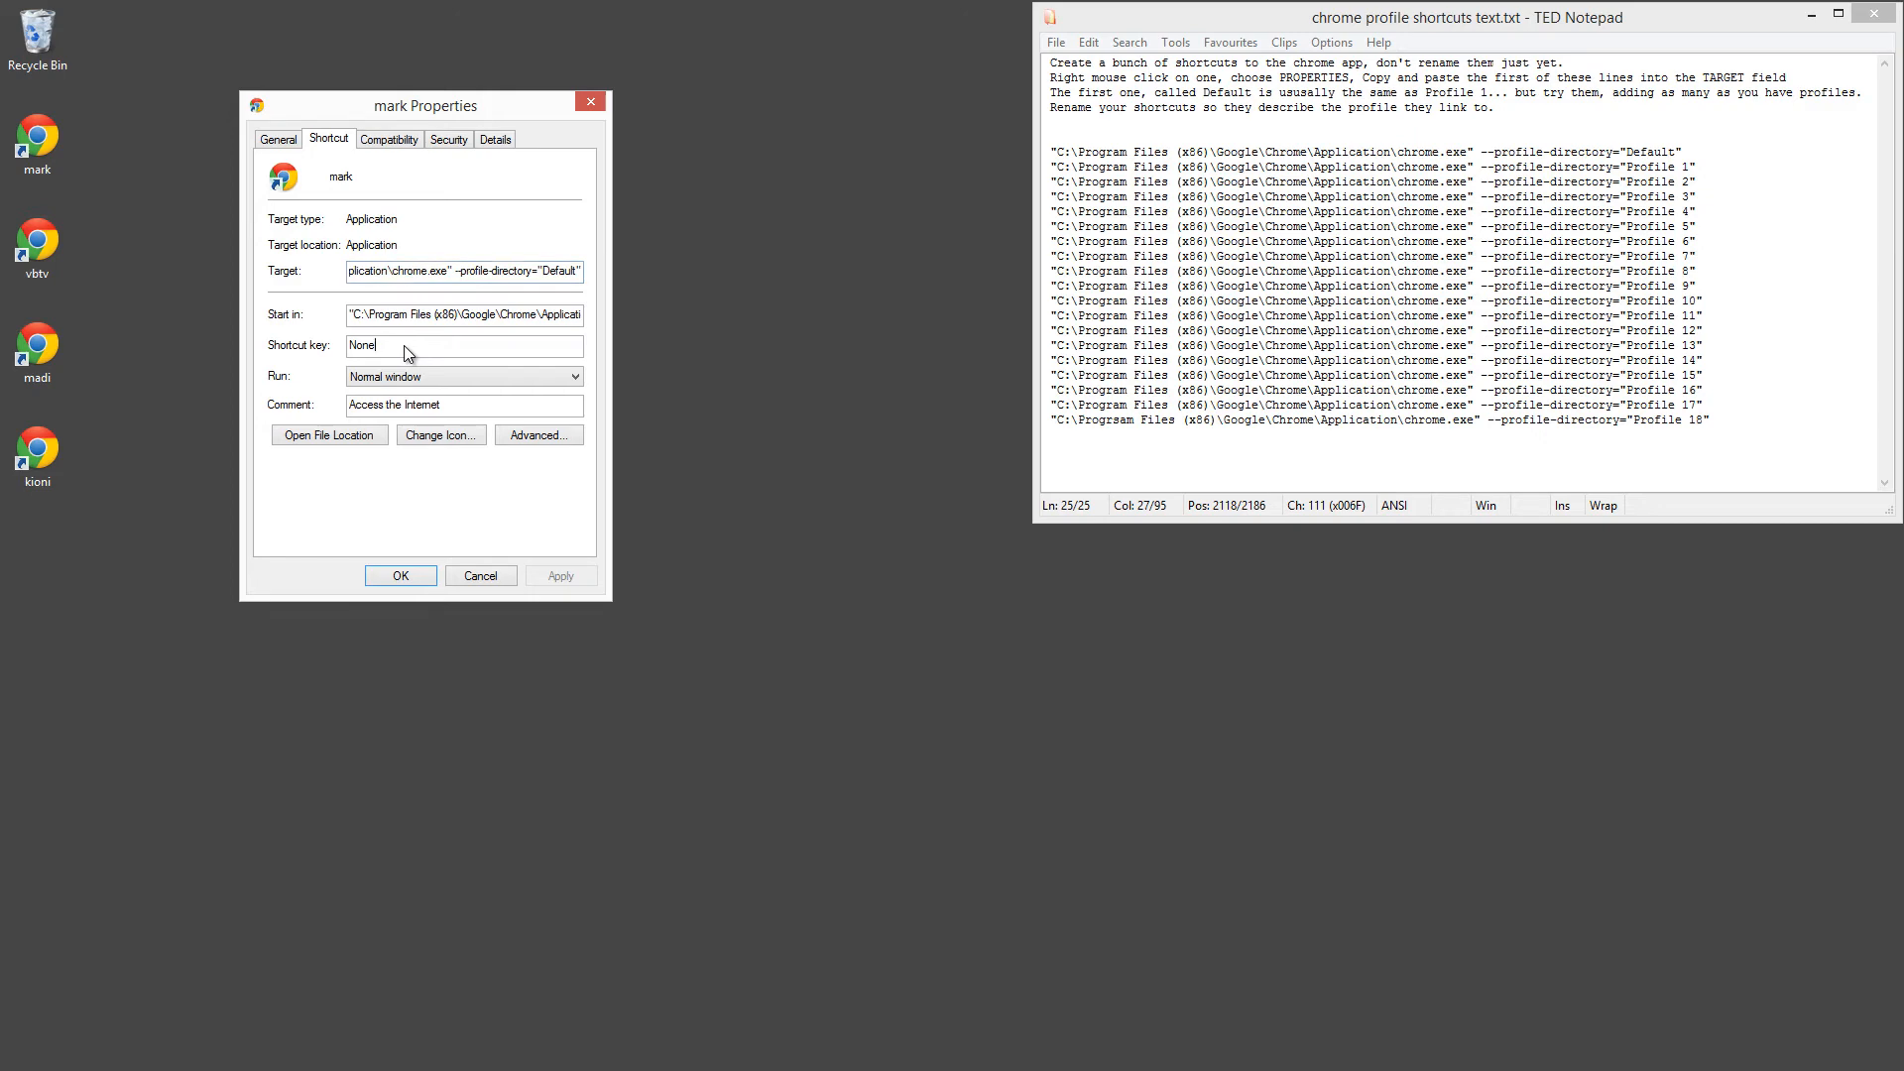
pyautogui.hotkey('ctrl', 'alt')
pyautogui.hotkey('ctrl', 'alt', '1')
pyautogui.click(548, 581)
pyautogui.click(407, 575)
# Step: Assign the shortcut key Ctrl + Alt + 2 to the vbtv desktop shortcut in its properties and save the change
pyautogui.rightClick(48, 260)
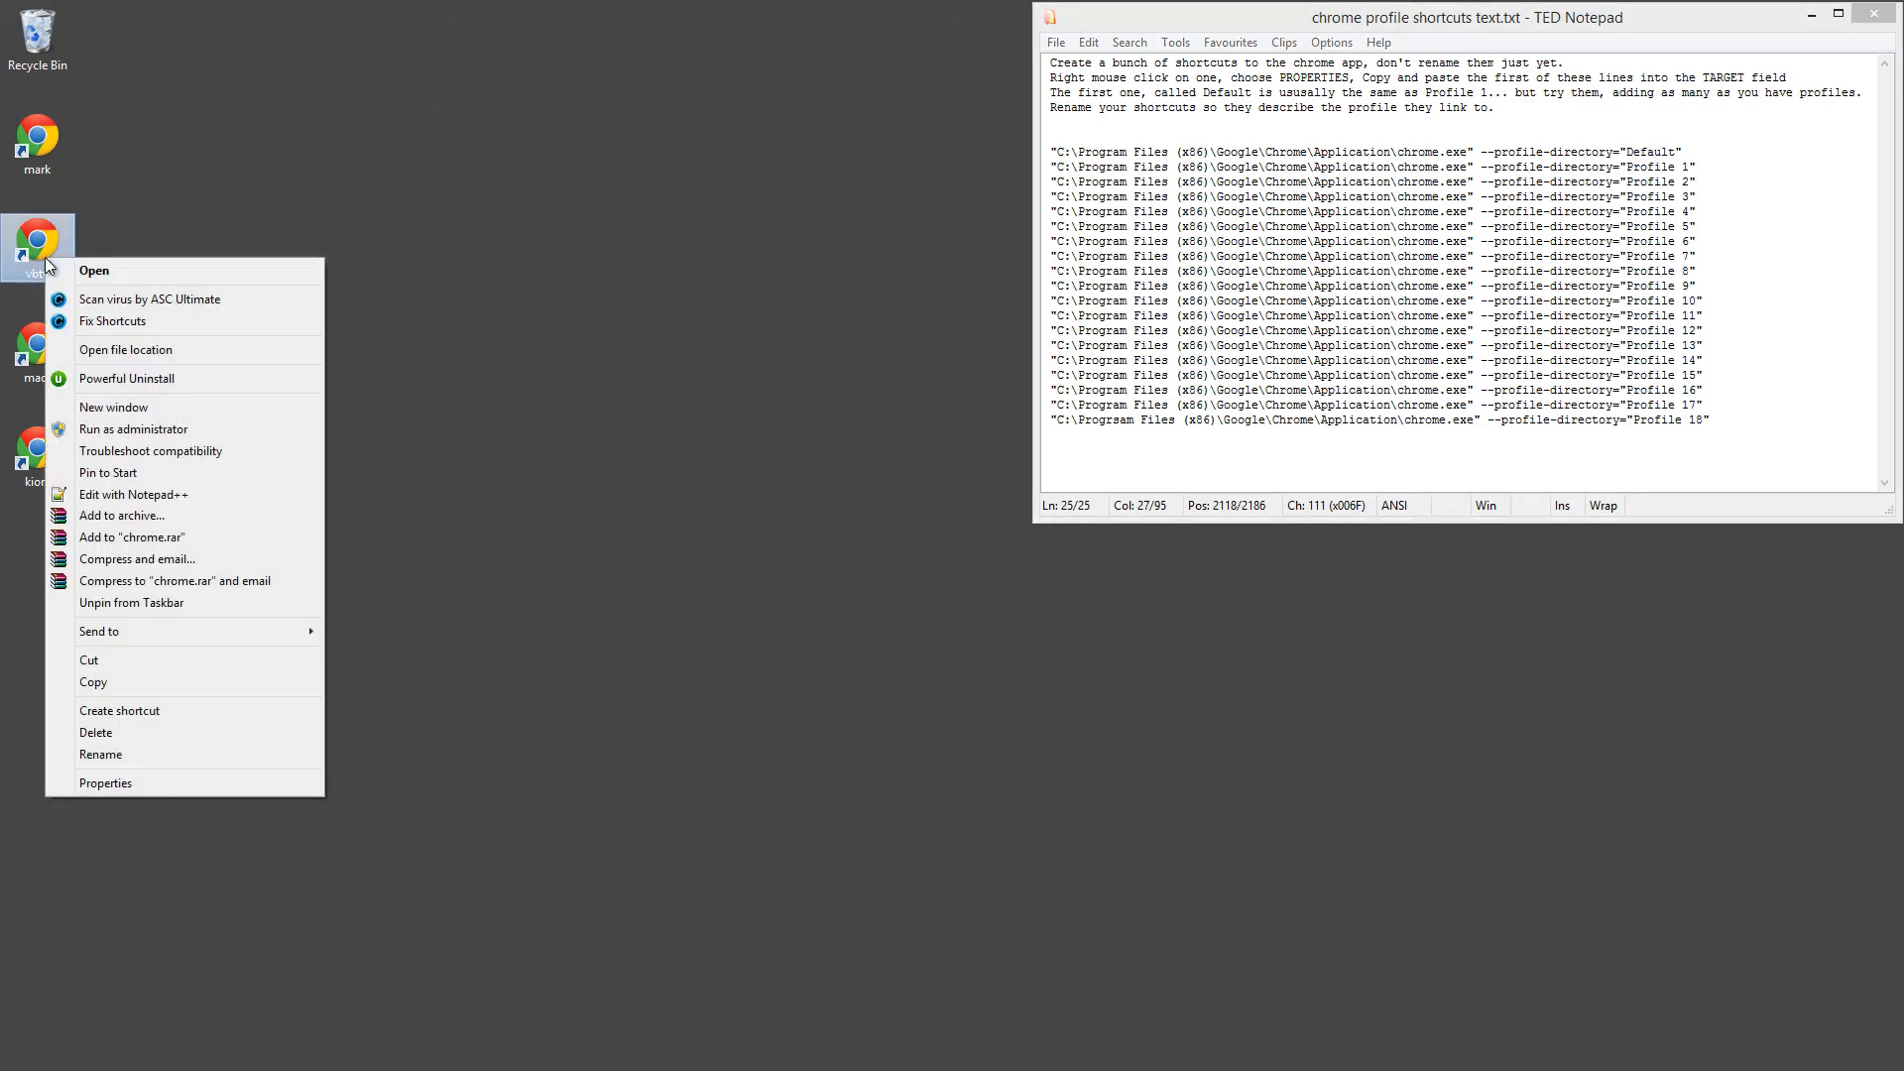
pyautogui.click(171, 781)
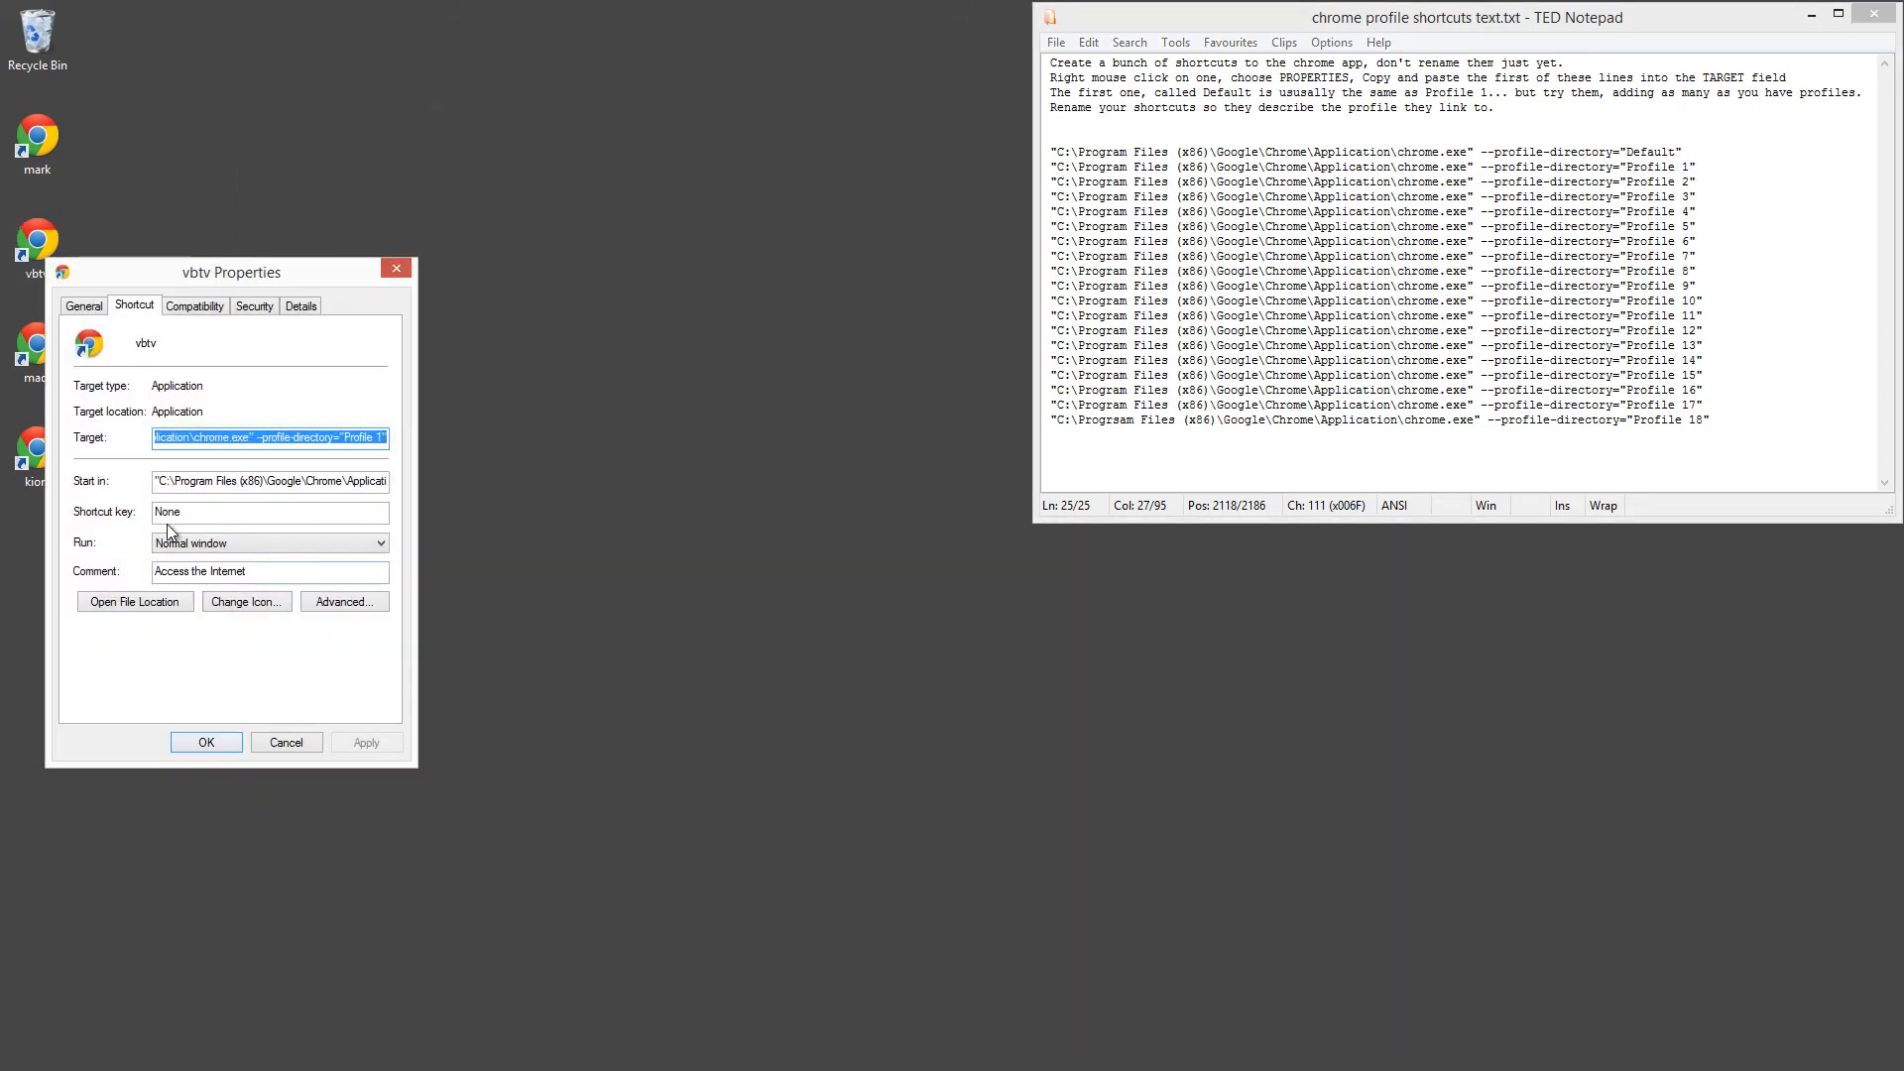
pyautogui.click(198, 512)
pyautogui.hotkey('ctrl', 'alt', '2')
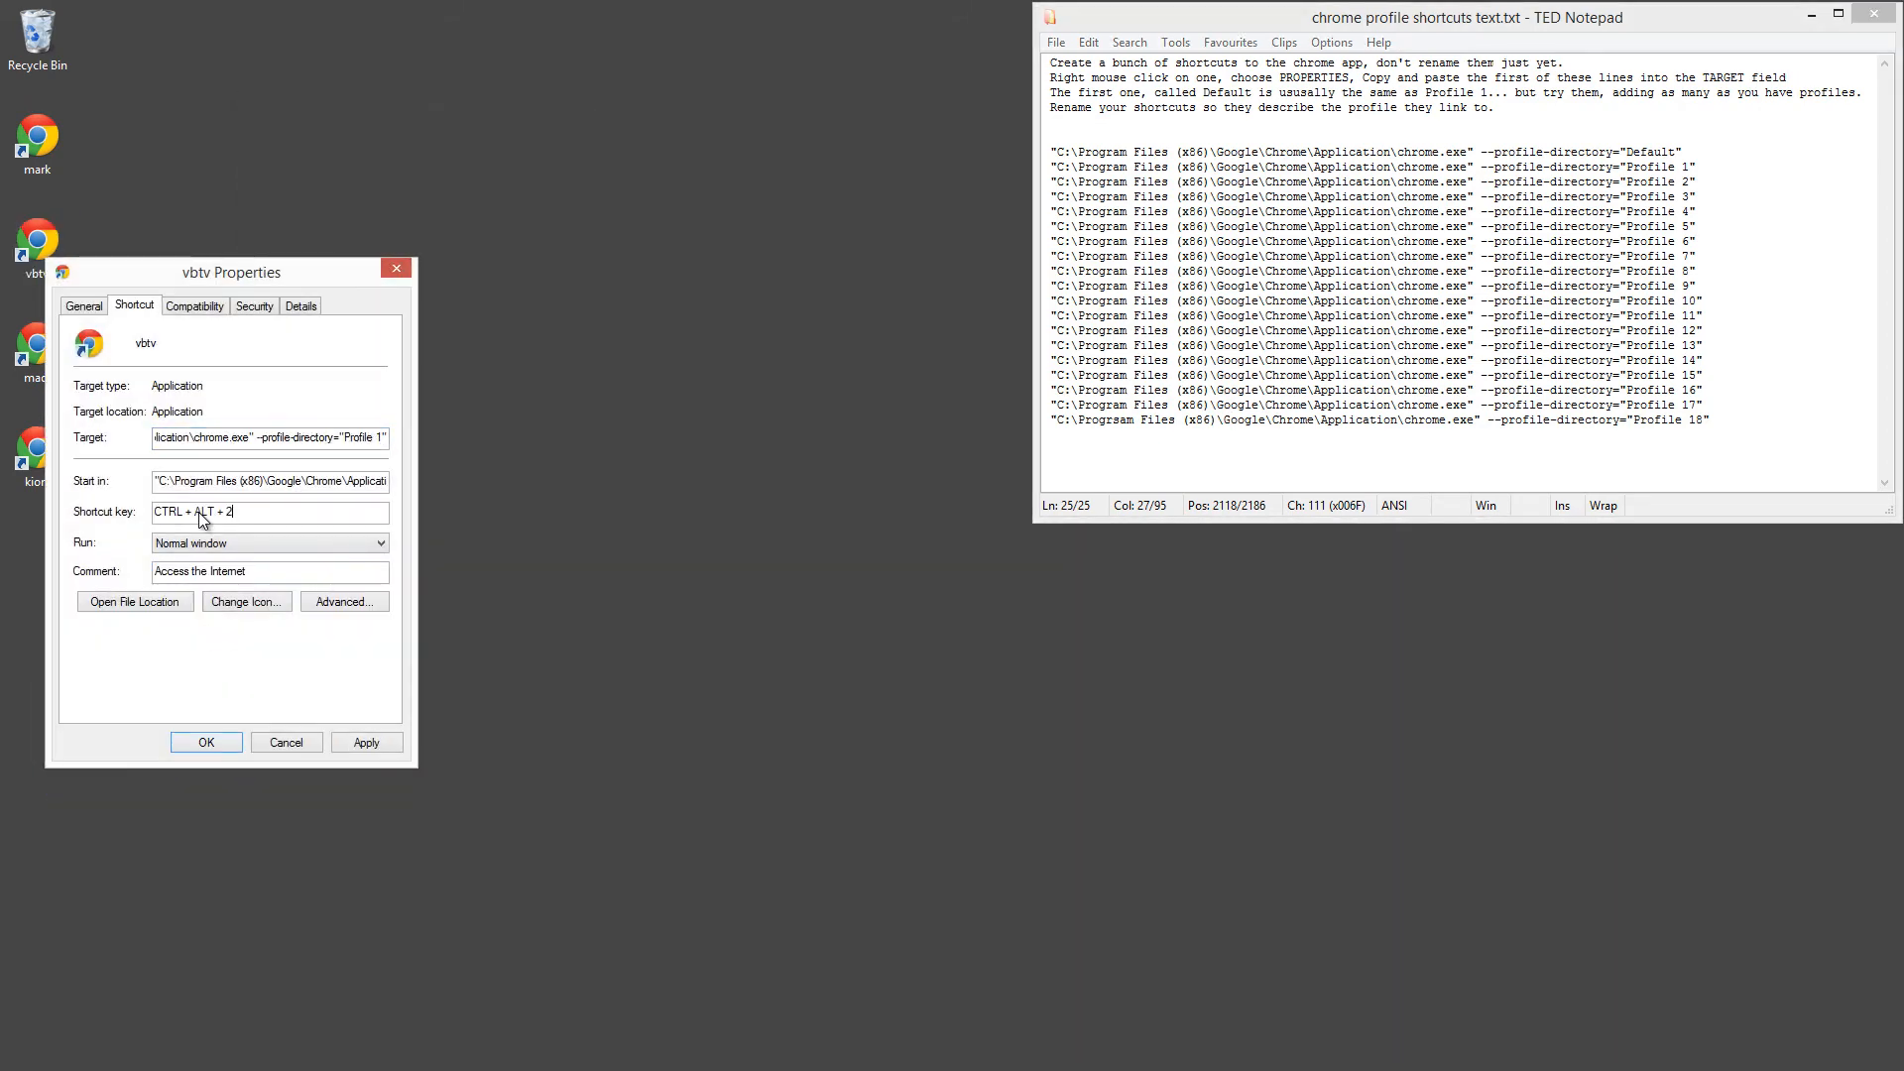
pyautogui.click(204, 745)
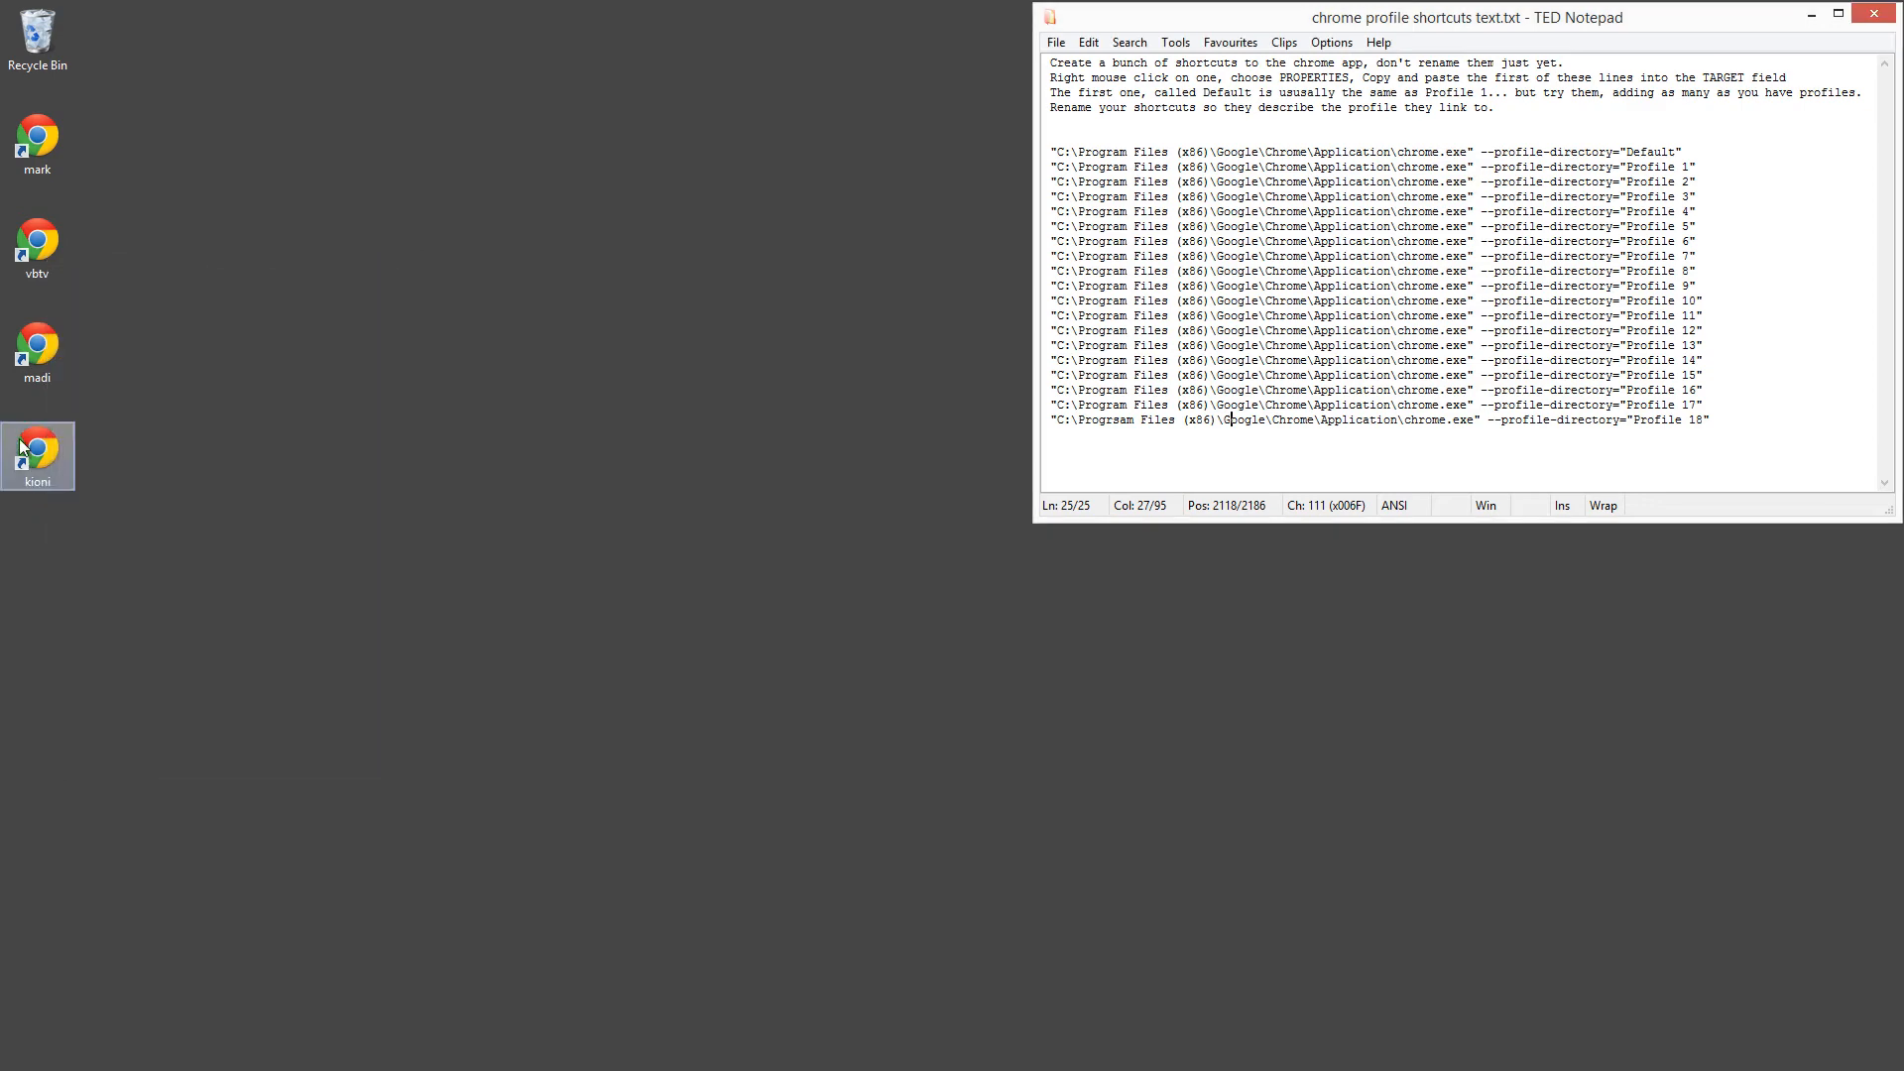
# Step: Assign a Ctrl + Alt shortcut key to the Profile 2 desktop shortcut in its properties and save the change
pyautogui.rightClick(25, 347)
pyautogui.click(92, 872)
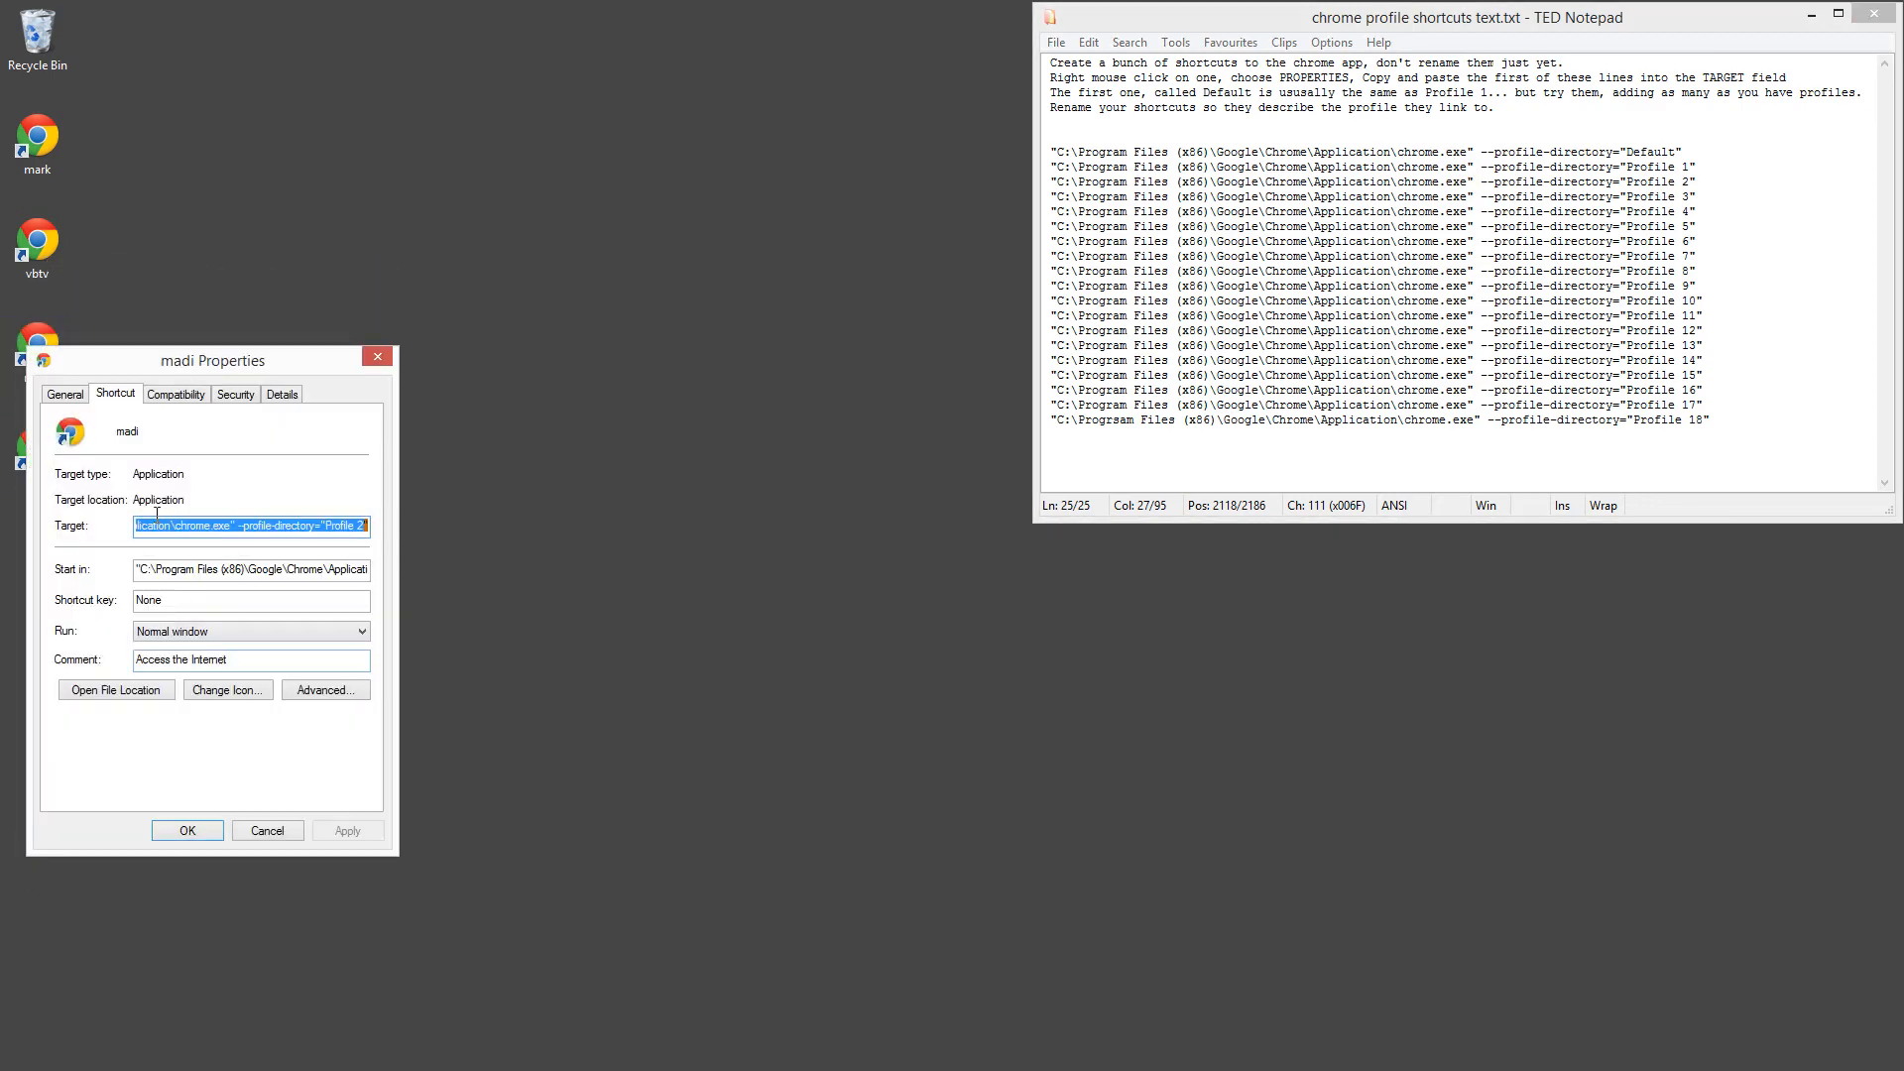
pyautogui.click(189, 601)
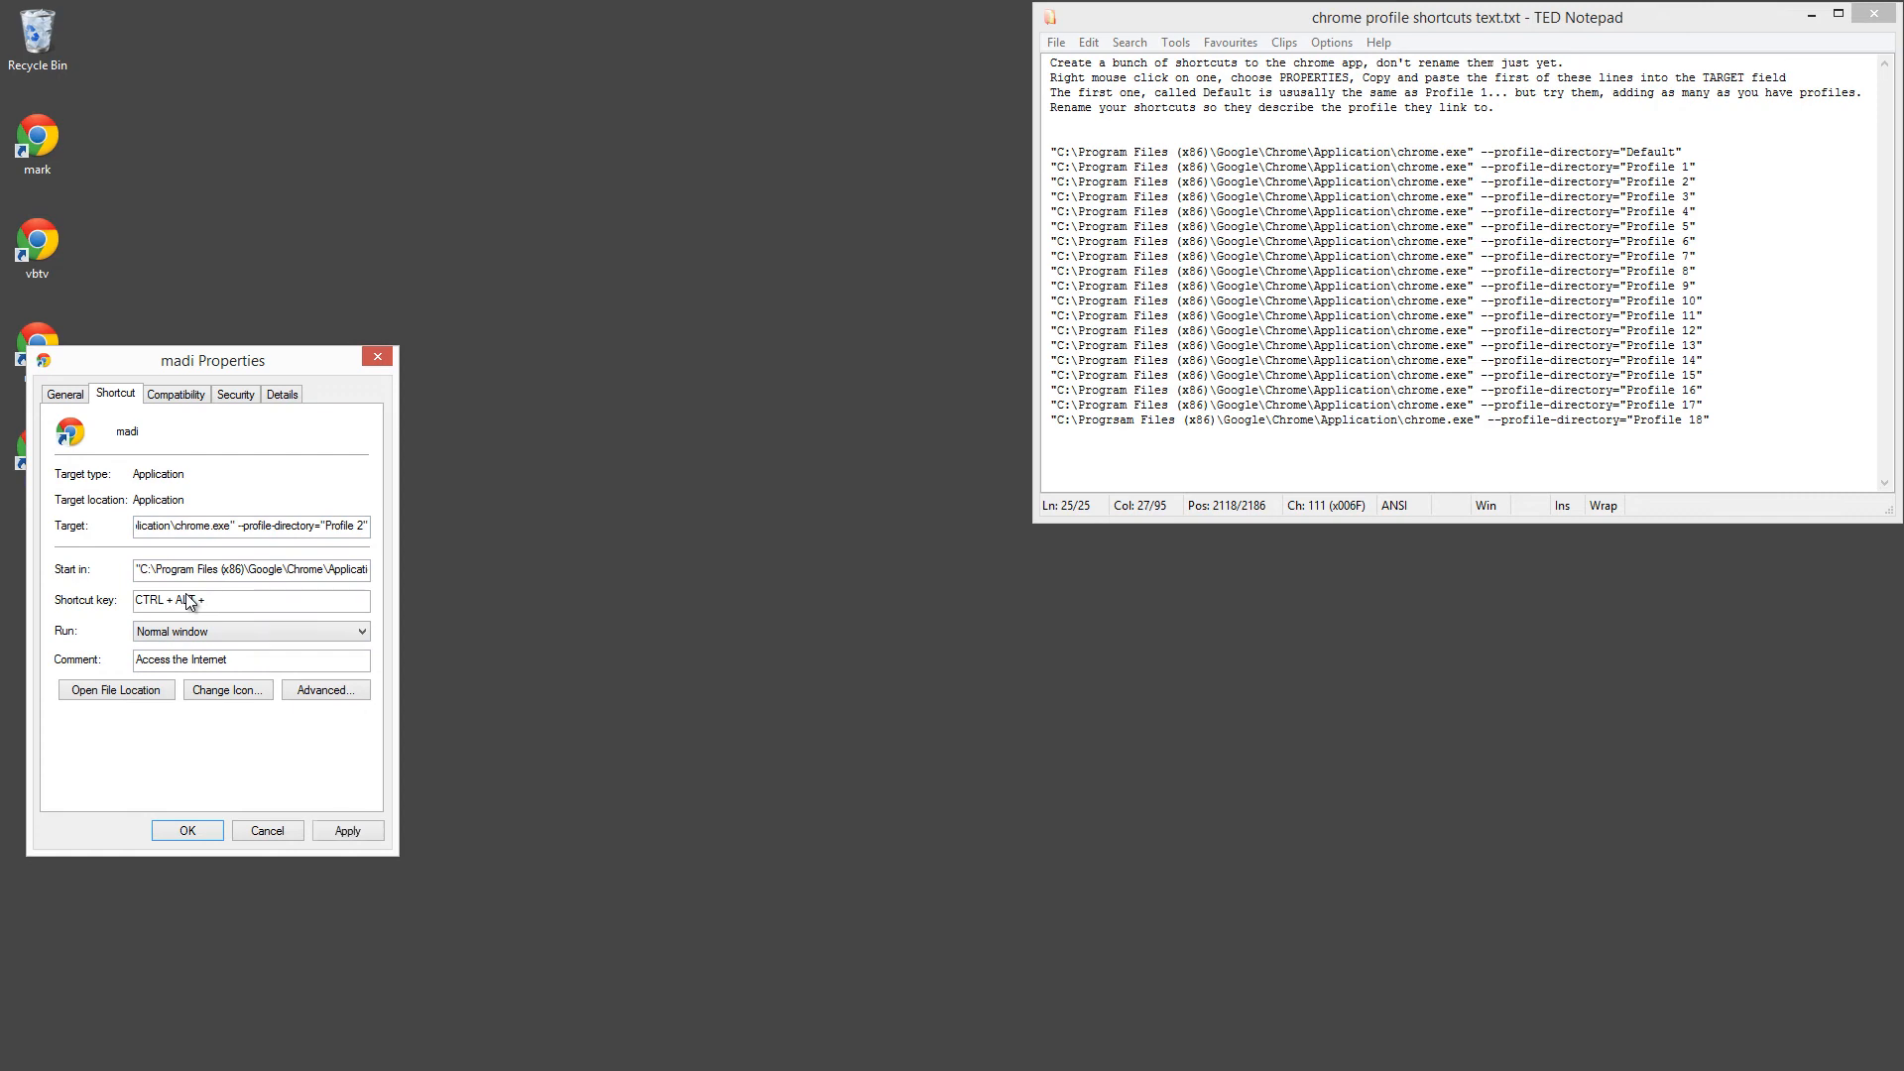
pyautogui.click(181, 832)
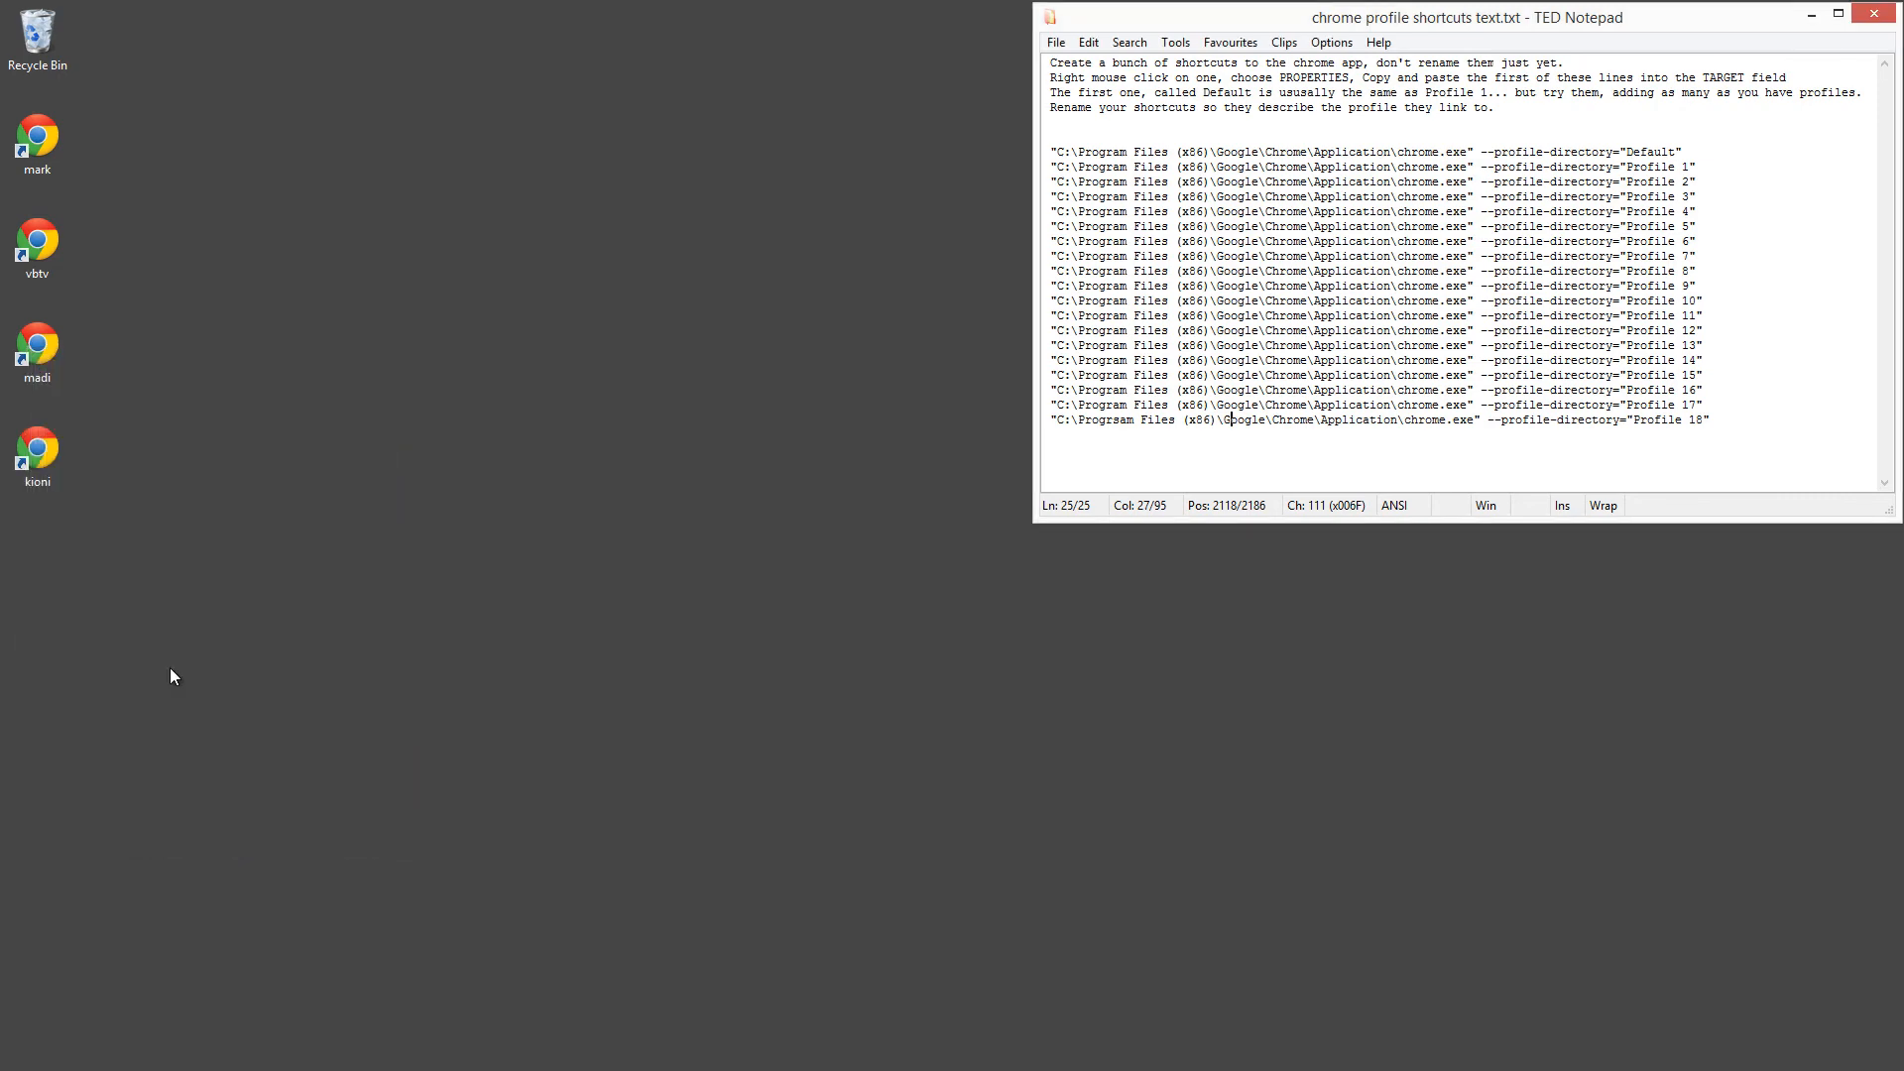
# Step: Assign the shortcut key Ctrl + Alt + 4 to the kioni desktop shortcut in its properties and save the change
pyautogui.rightClick(52, 453)
pyautogui.click(147, 962)
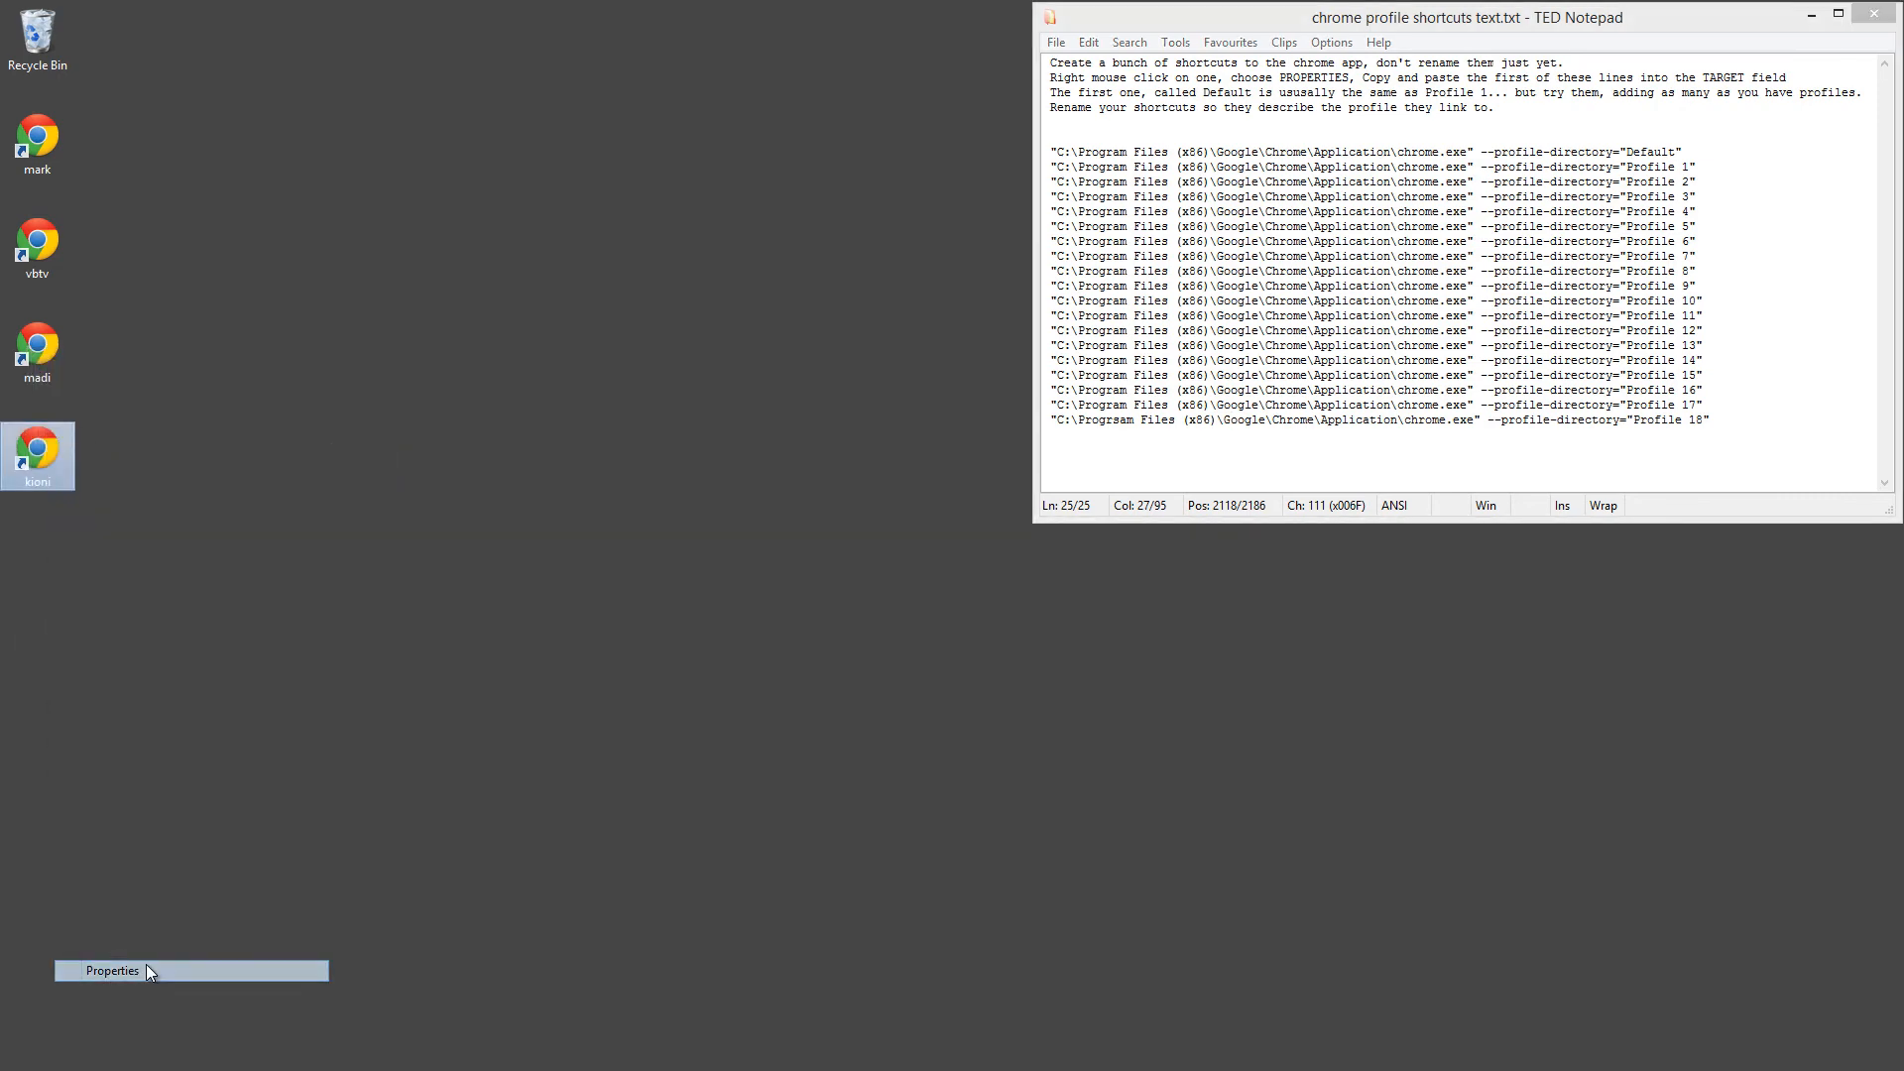
pyautogui.click(193, 704)
pyautogui.hotkey('ctrl', 'alt', '4')
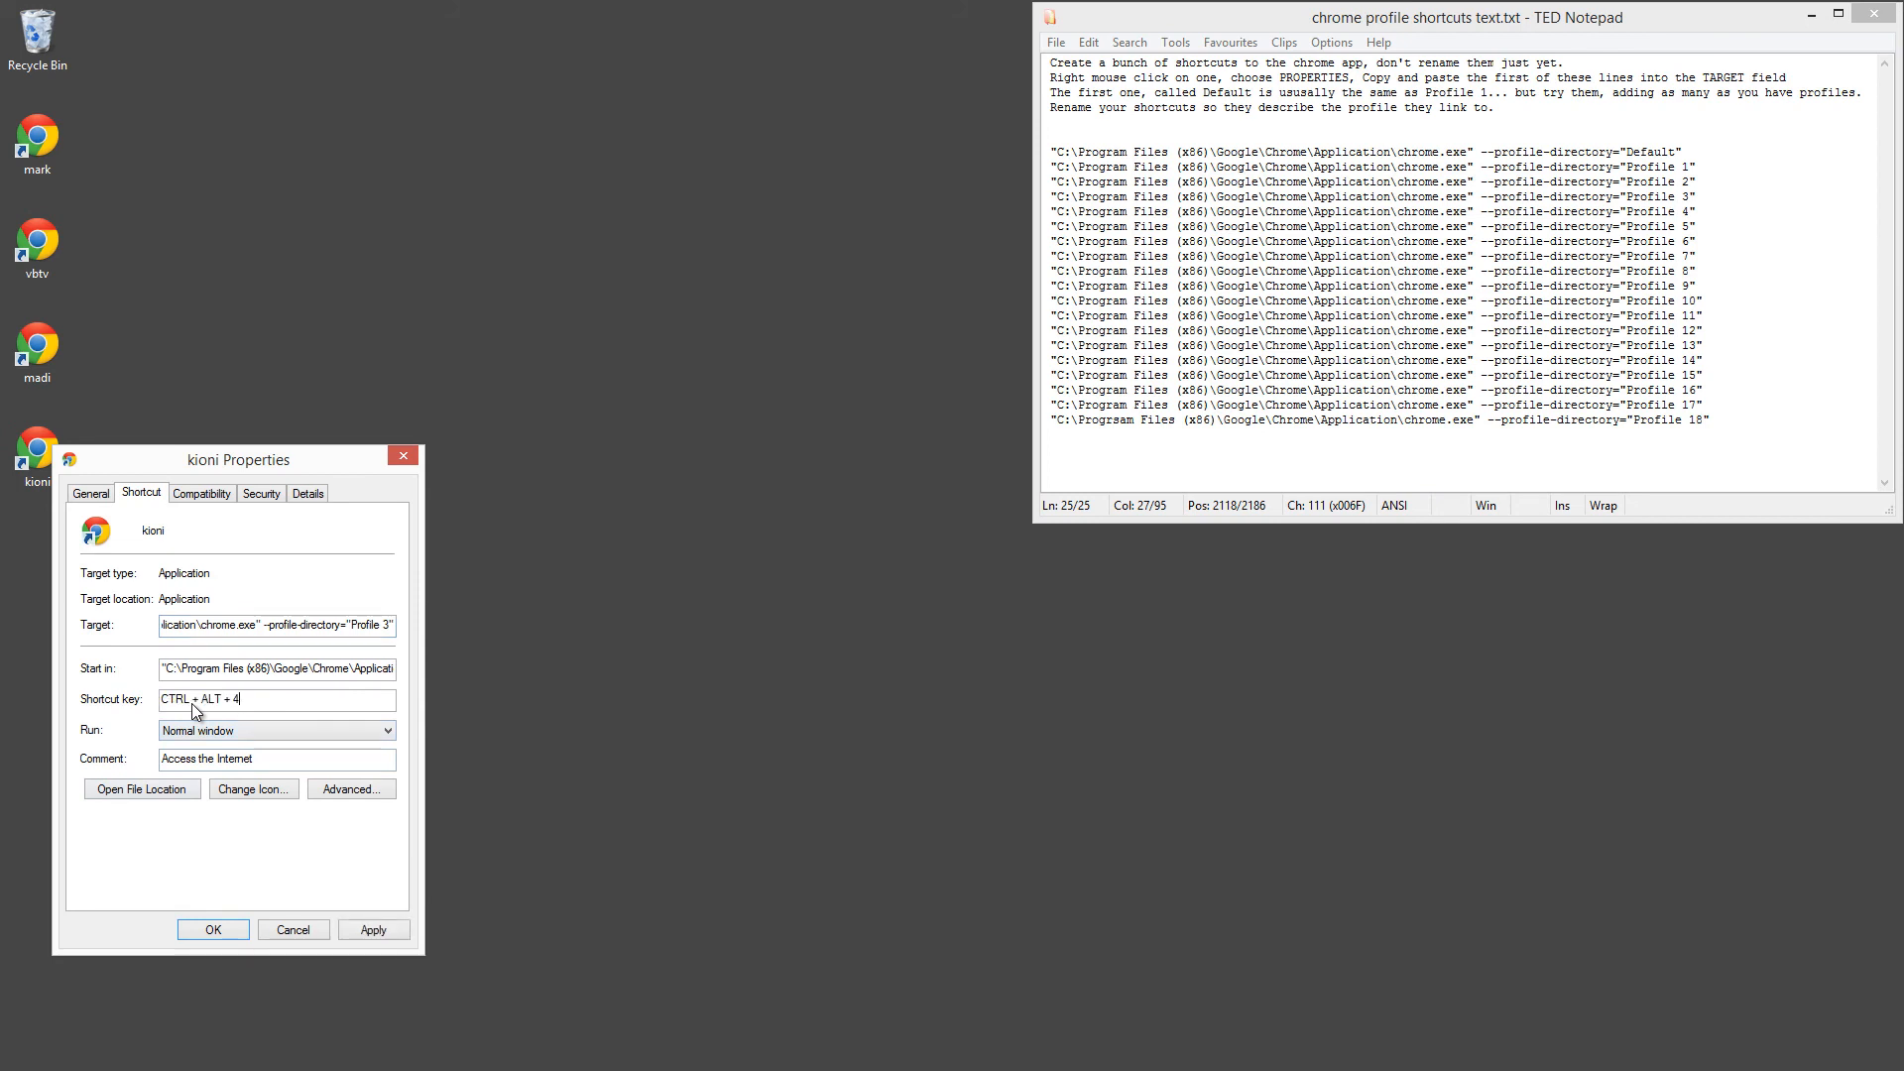
pyautogui.click(213, 929)
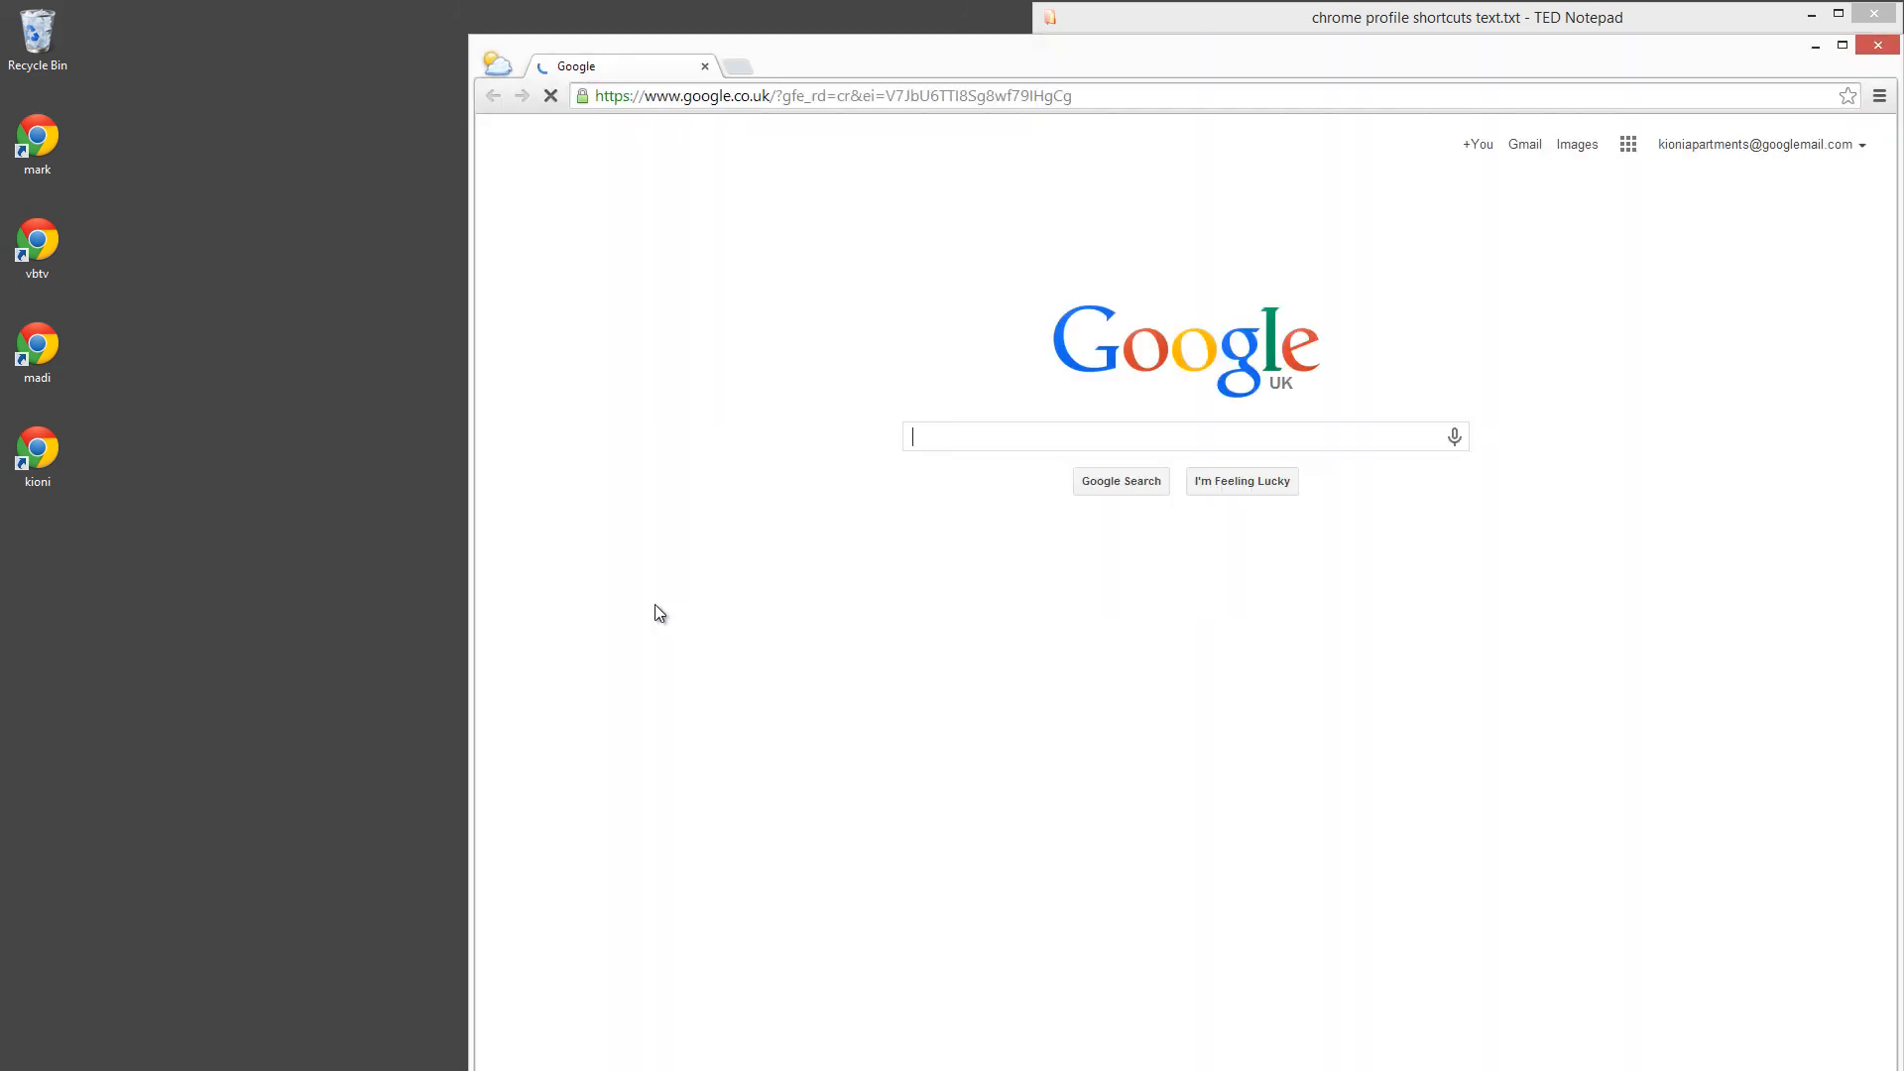
# Step: Test the assigned hotkeys by opening Chrome in the Default, Profile 1 and Profile 2 profiles
pyautogui.click(211, 280)
pyautogui.hotkey('ctrl', 'alt', 'm')
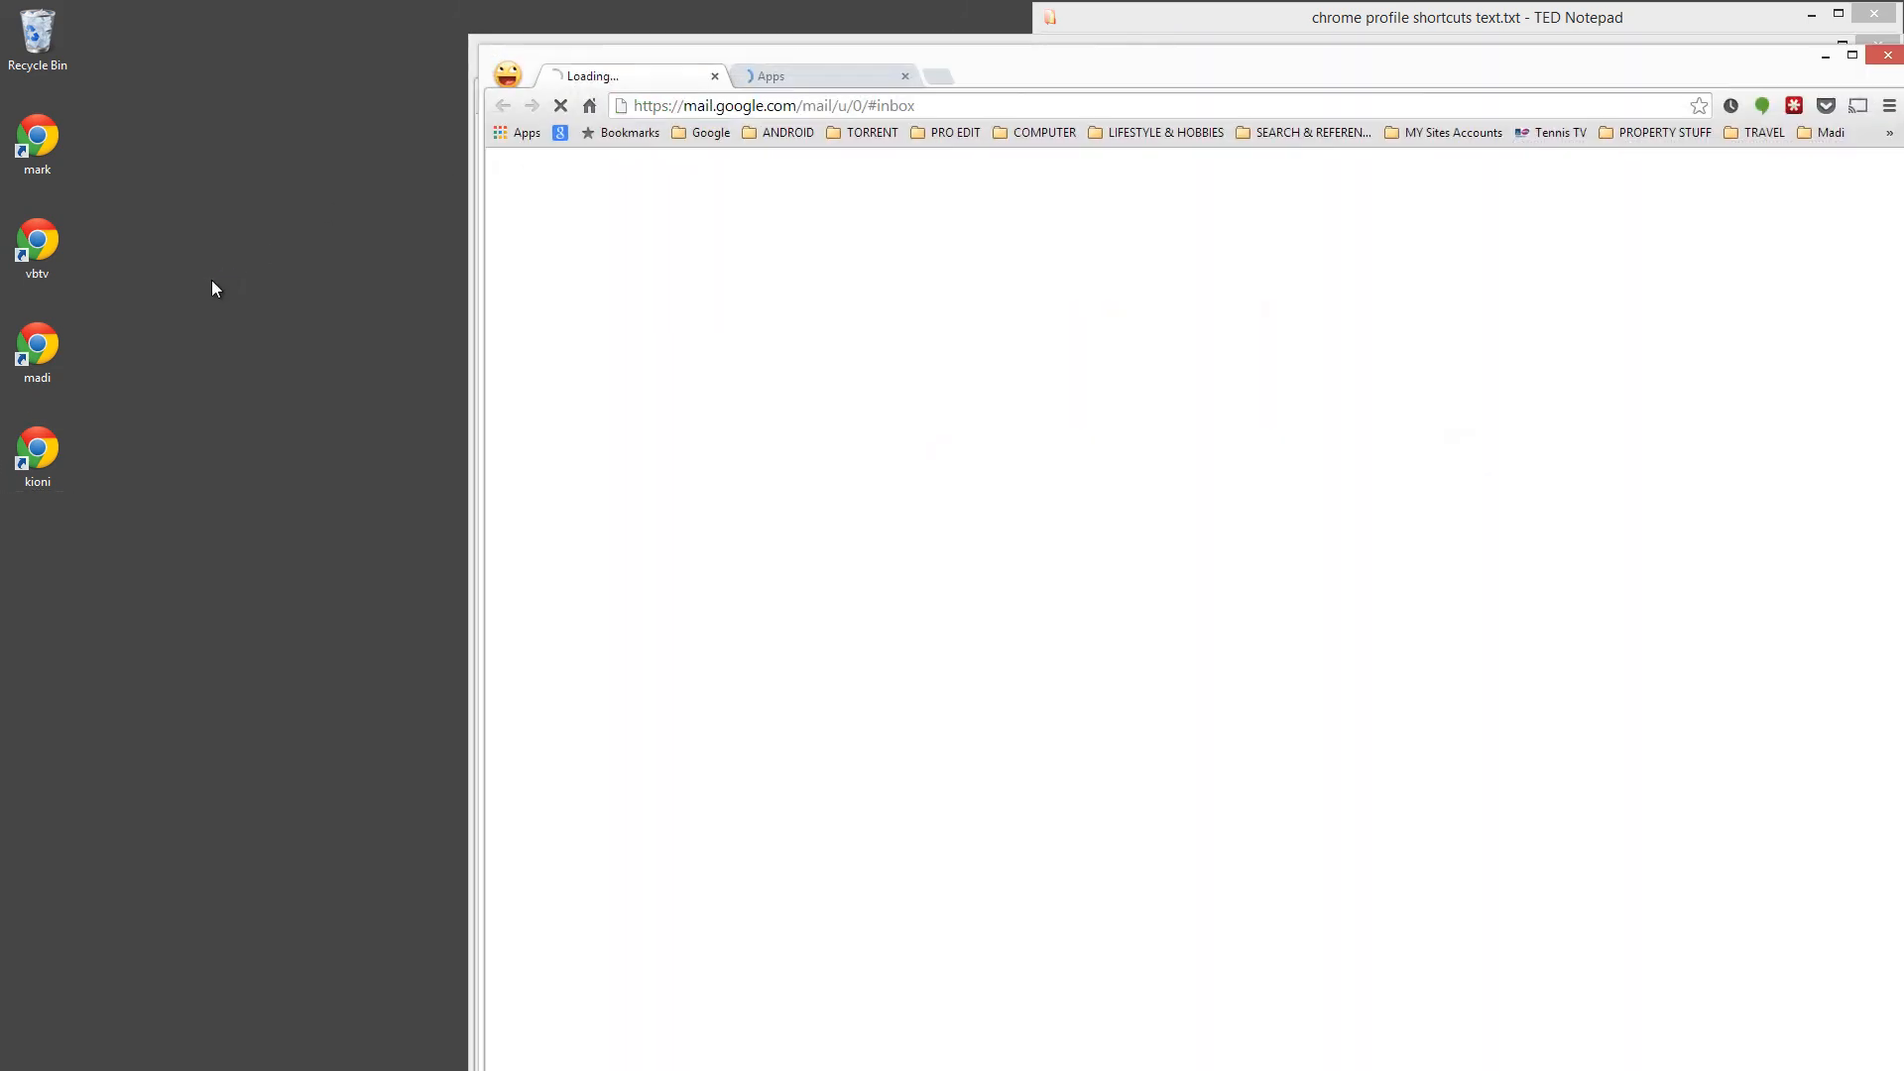
pyautogui.hotkey('ctrl', 'alt', 'v')
pyautogui.hotkey('ctrl', 'alt', 'd')
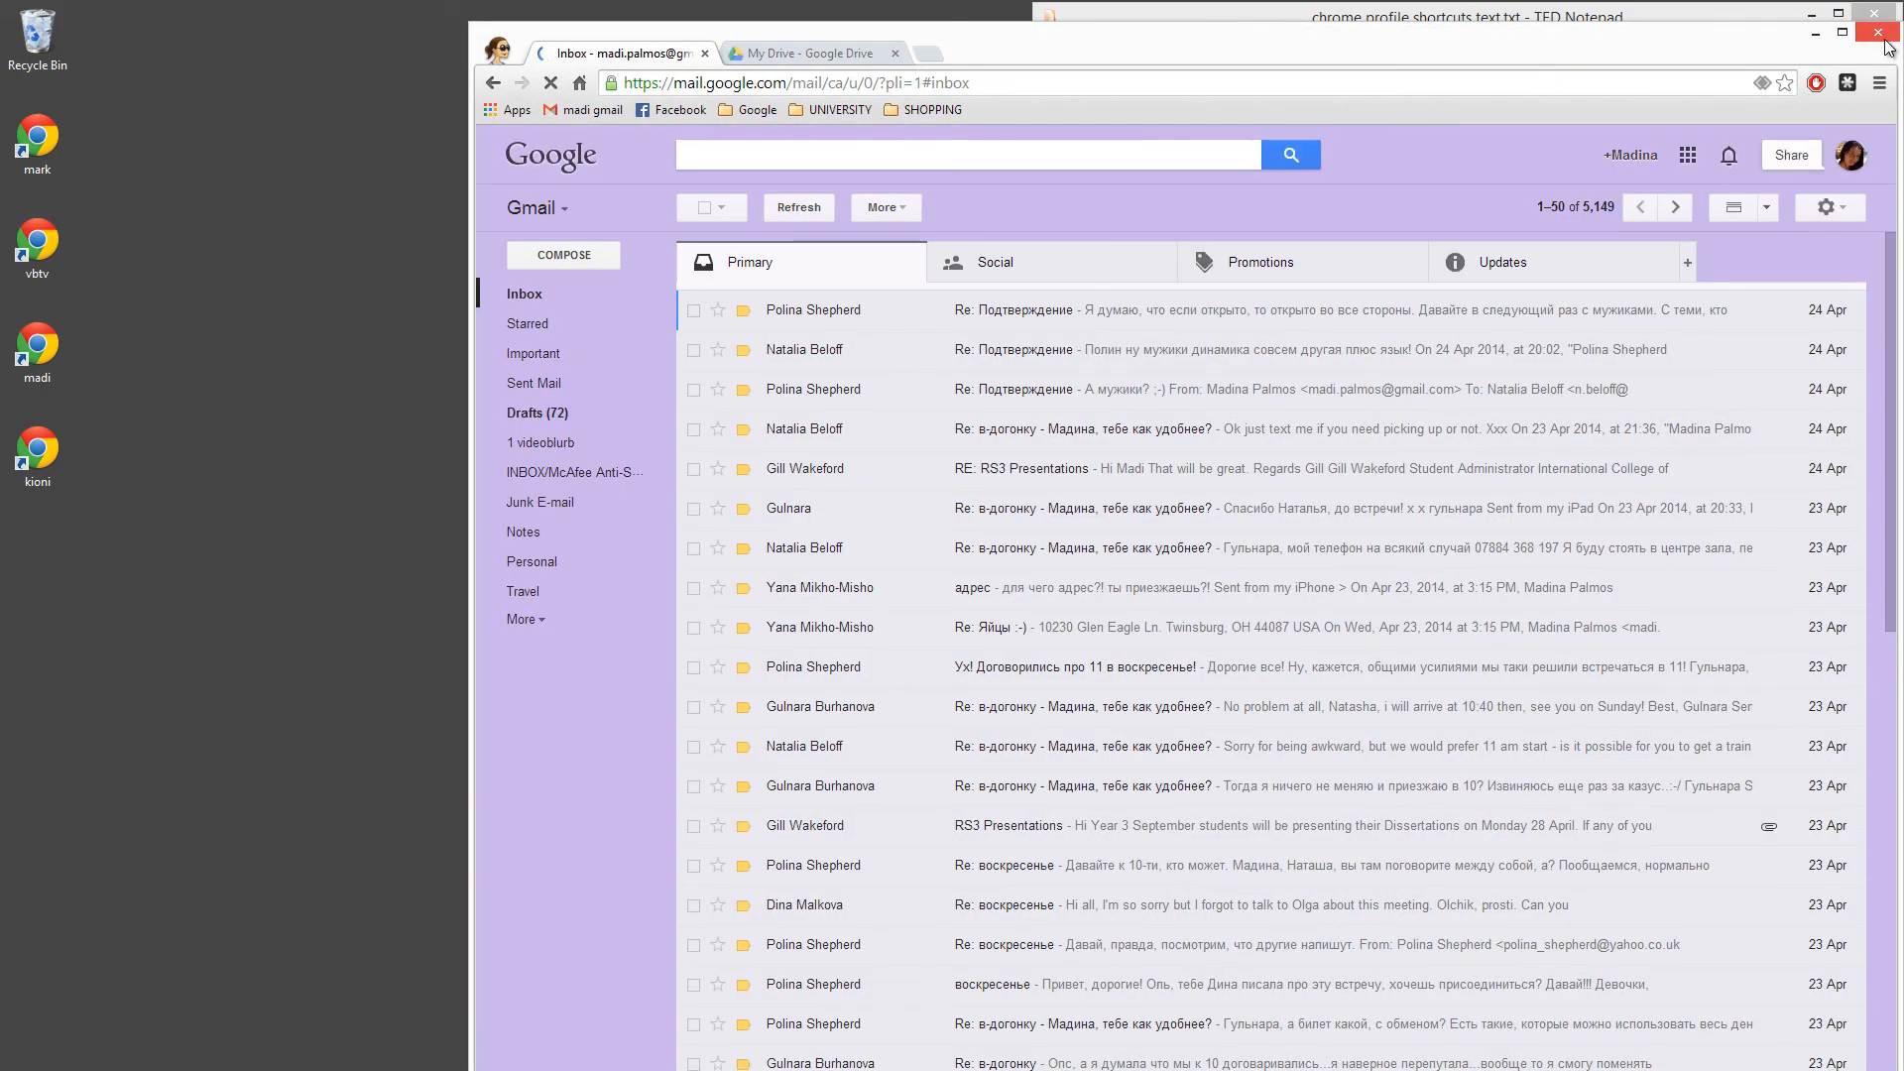
# Step: Close all the Chrome profile windows opened for the hotkey test
pyautogui.click(1877, 34)
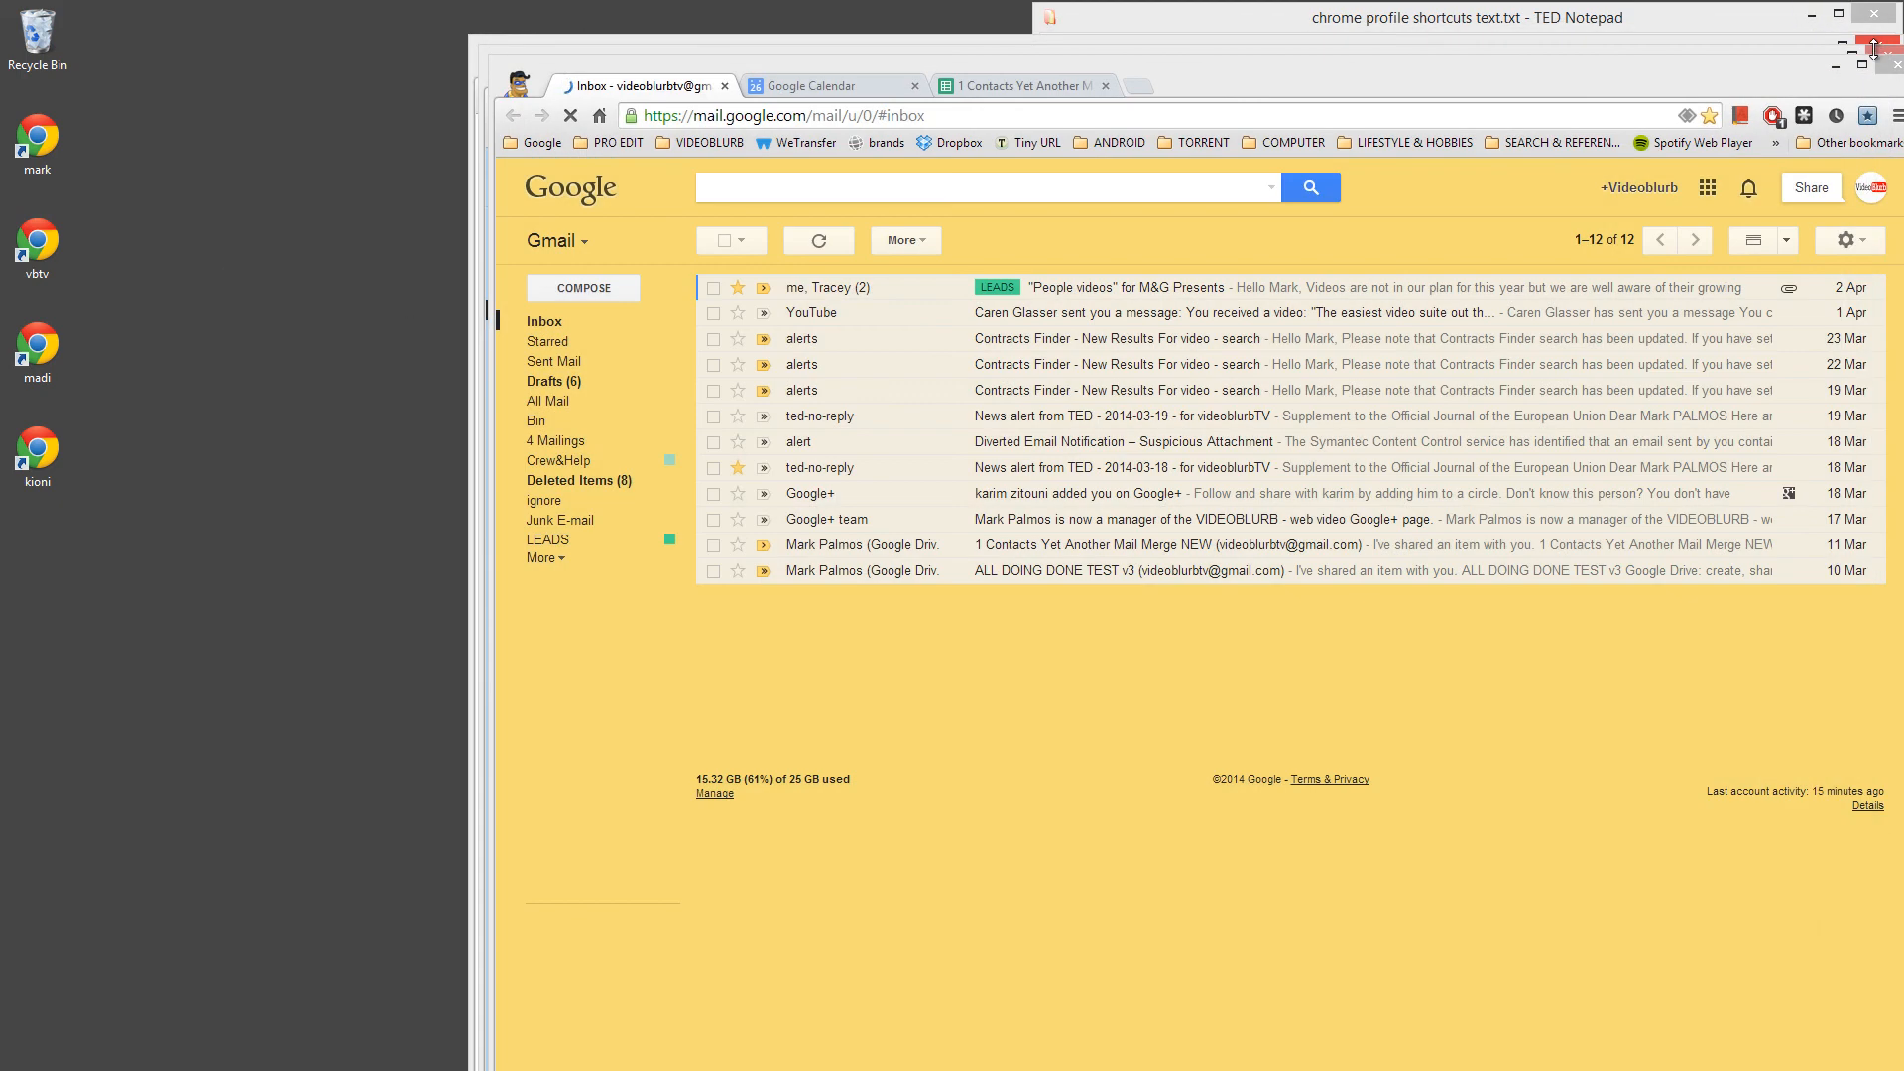
pyautogui.click(1895, 65)
pyautogui.click(1891, 57)
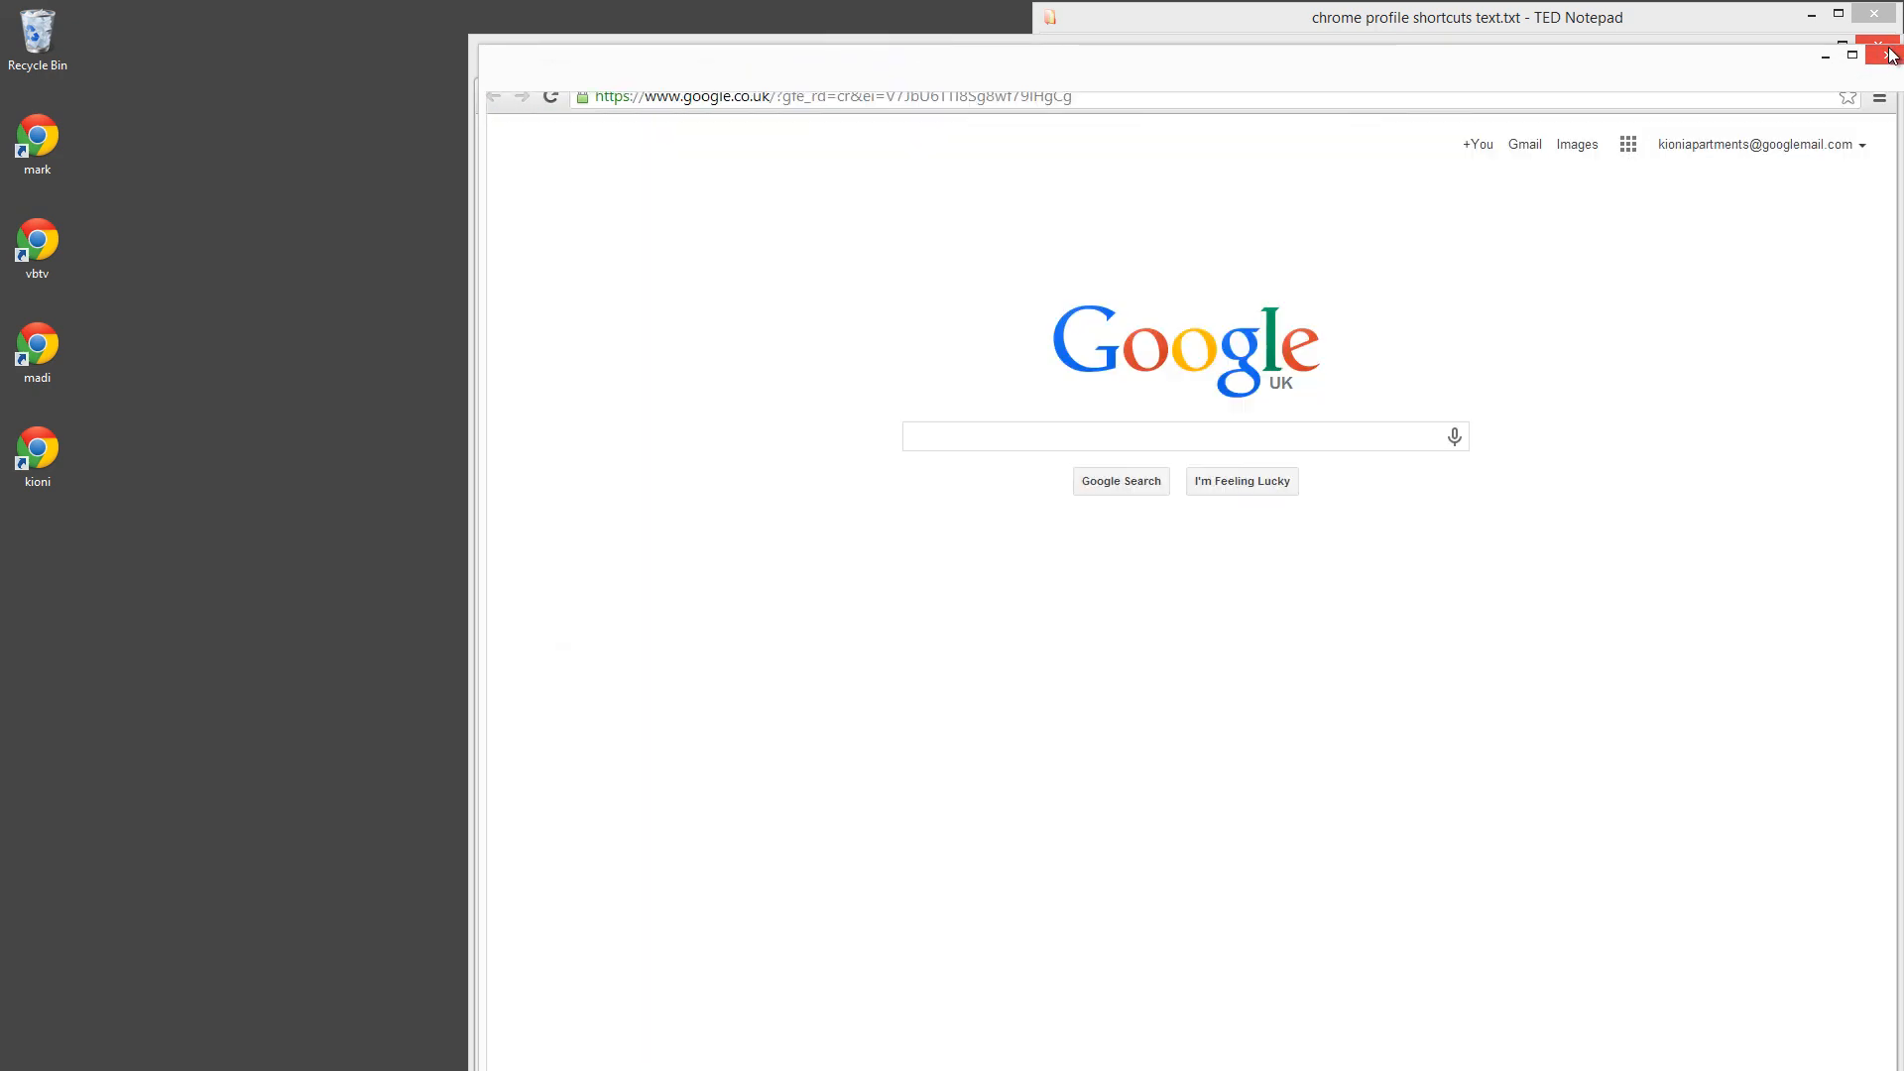
pyautogui.click(1891, 56)
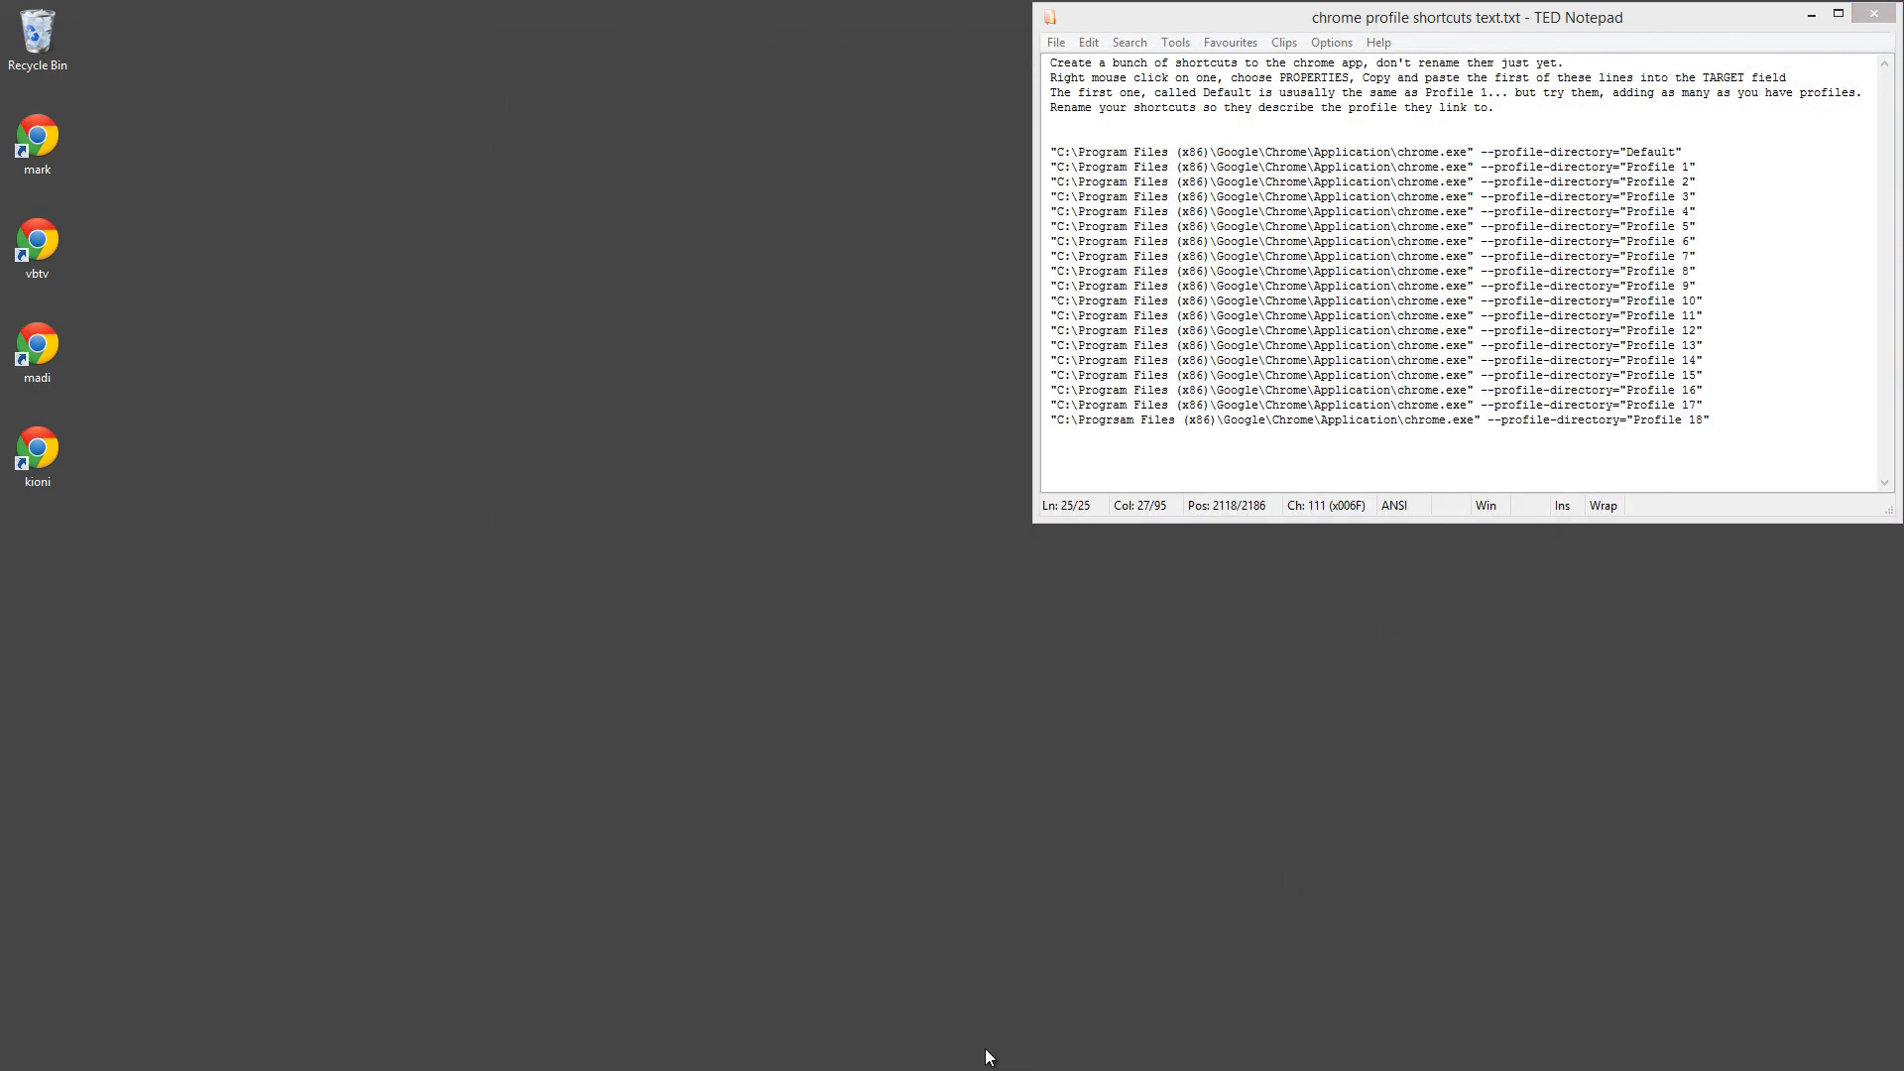